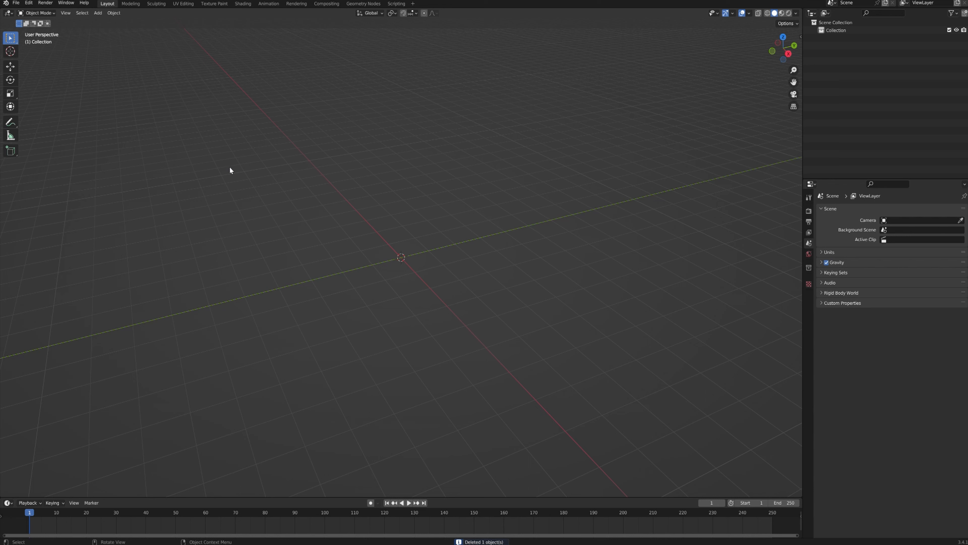
# Step: Add an ico sphere mesh to the empty scene
pyautogui.click(98, 14)
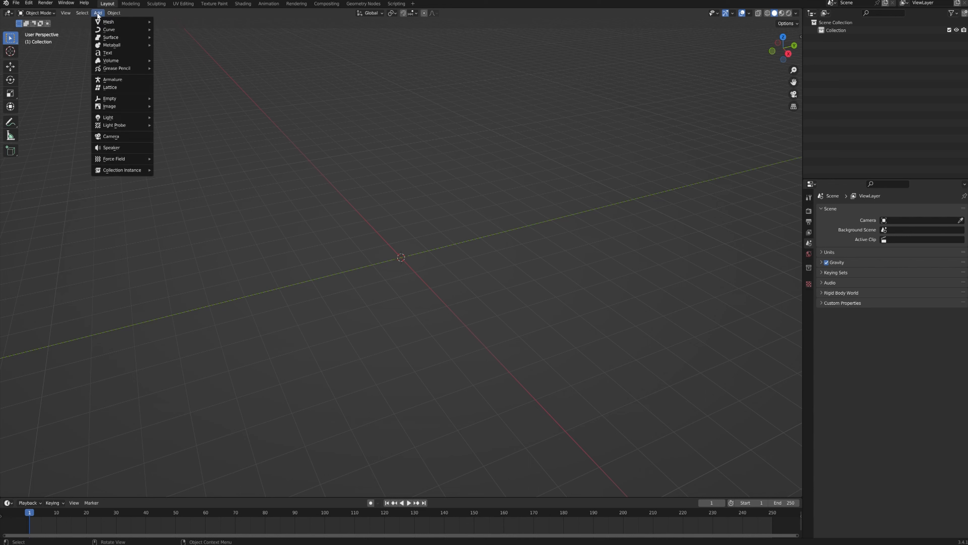
pyautogui.moveTo(115, 47)
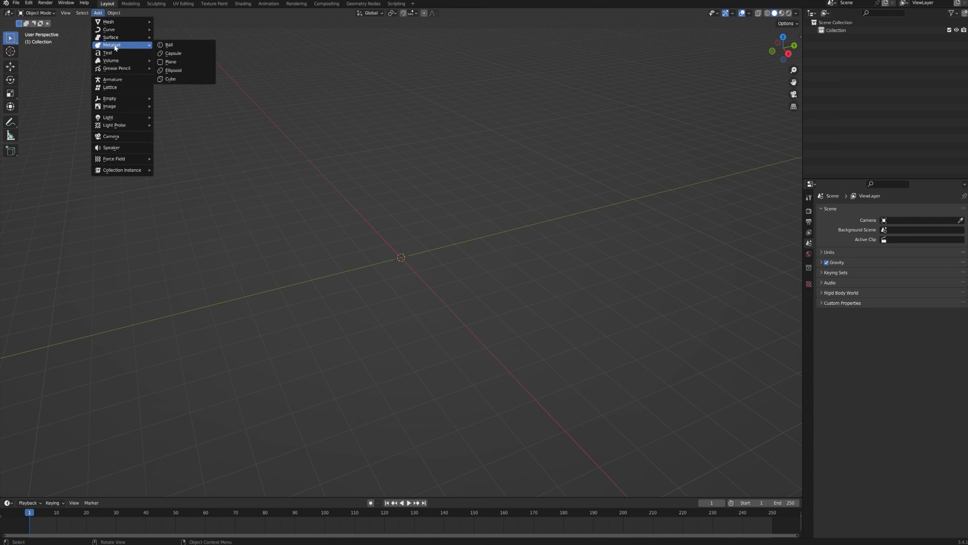
pyautogui.click(98, 13)
pyautogui.click(98, 13)
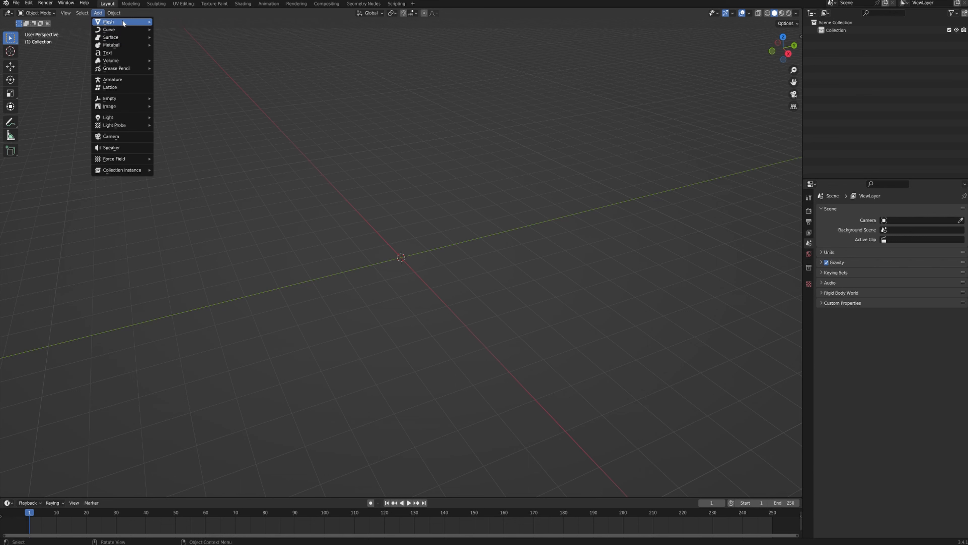
pyautogui.moveTo(123, 22)
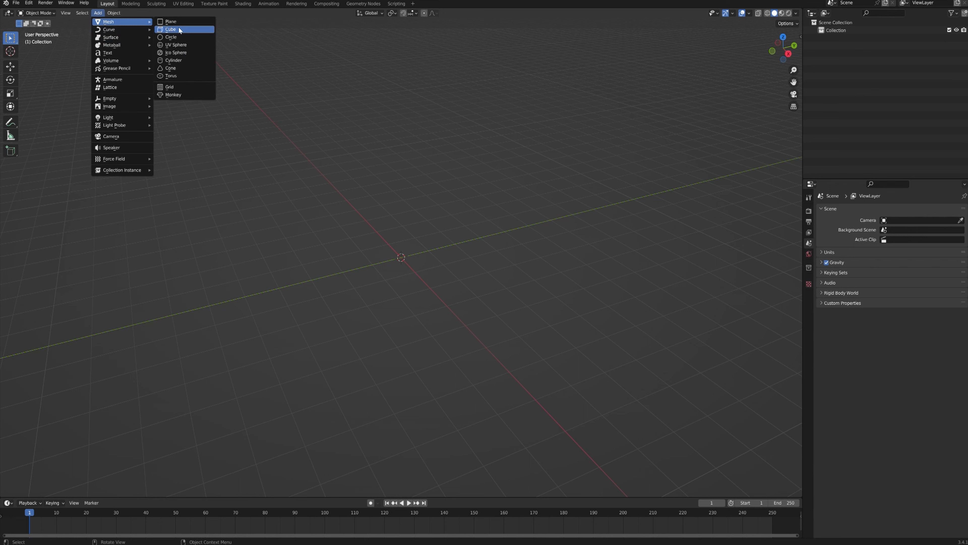
pyautogui.click(186, 54)
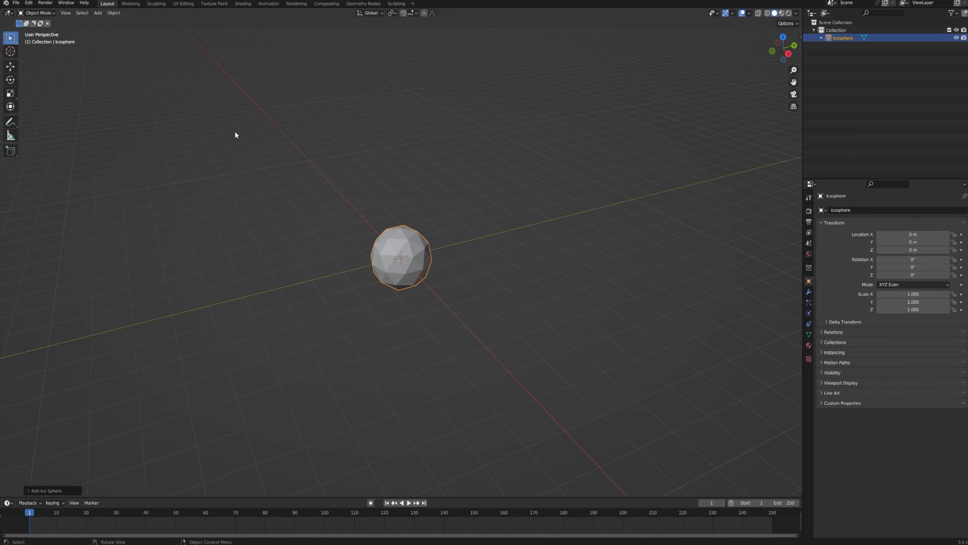
# Step: Set the new ico sphere's subdivisions to 8 and its radius to 4 m
pyautogui.click(28, 490)
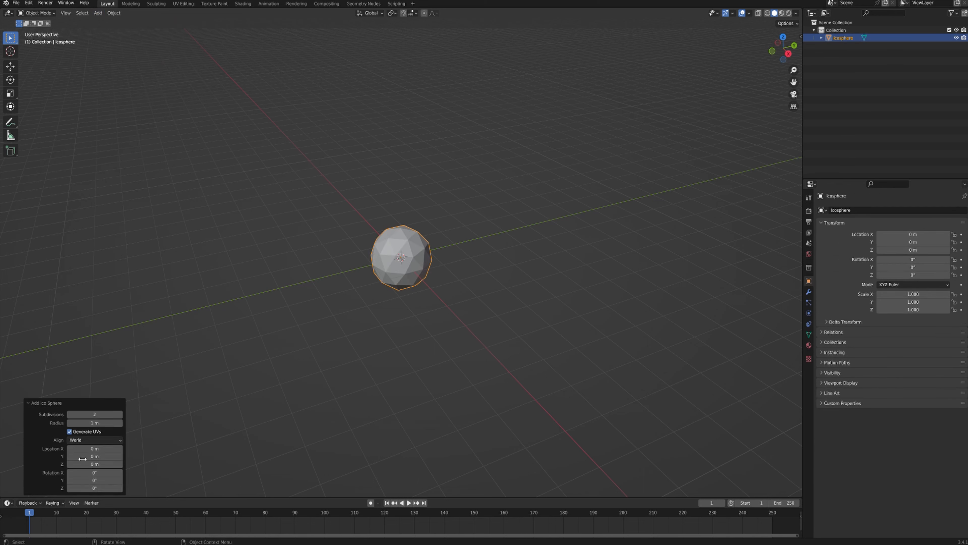
pyautogui.moveTo(95, 413); pyautogui.dragTo(262, 410)
pyautogui.scroll(5, 389, 265)
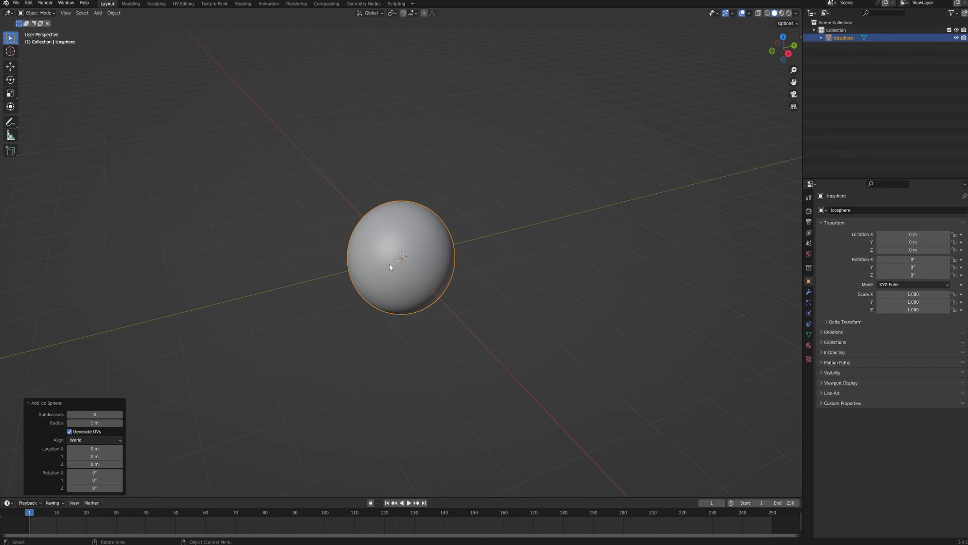
pyautogui.moveTo(94, 423)
pyautogui.mouseDown()
pyautogui.moveTo(199, 434)
pyautogui.moveTo(94, 422)
pyautogui.mouseUp()
pyautogui.scroll(-6, 296, 360)
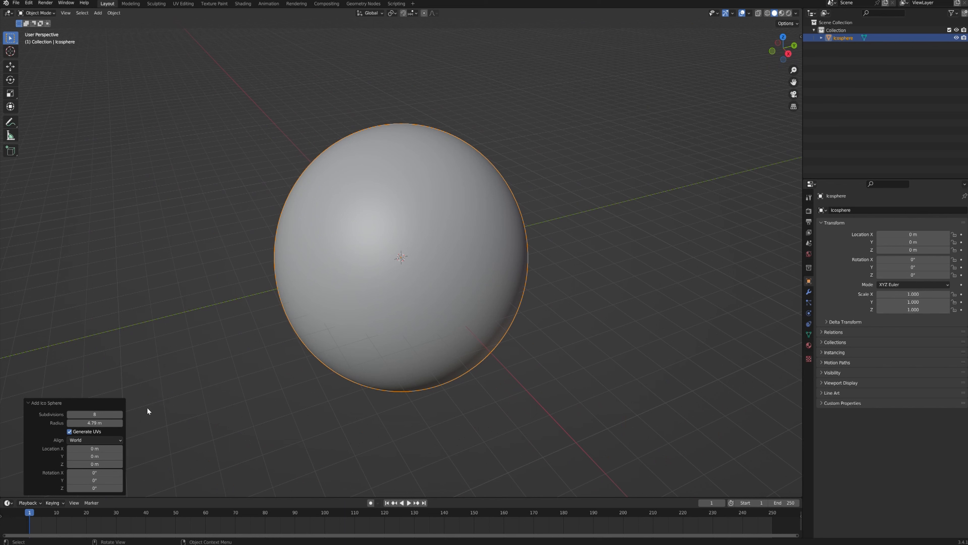
pyautogui.write('4')
pyautogui.press('Return')
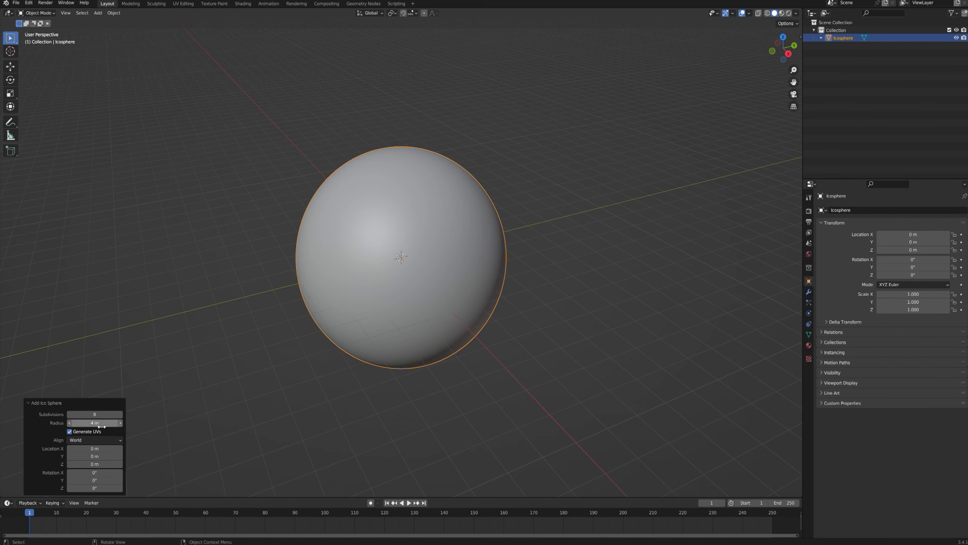
# Step: Inspect the ico sphere's dense mesh in Edit Mode and return to Object Mode
pyautogui.click(123, 310)
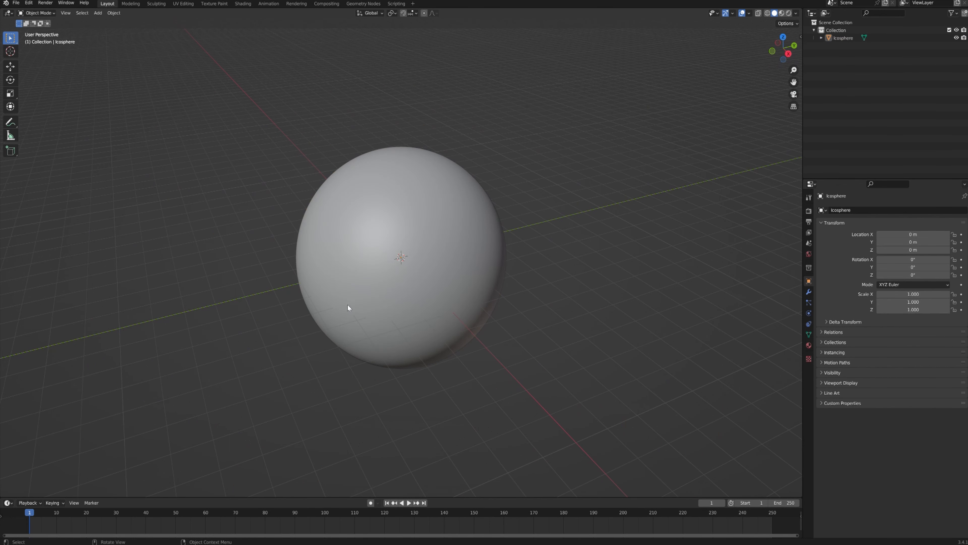
pyautogui.click(453, 311)
pyautogui.moveTo(452, 312); pyautogui.dragTo(479, 287, button='middle')
pyautogui.press('Tab')
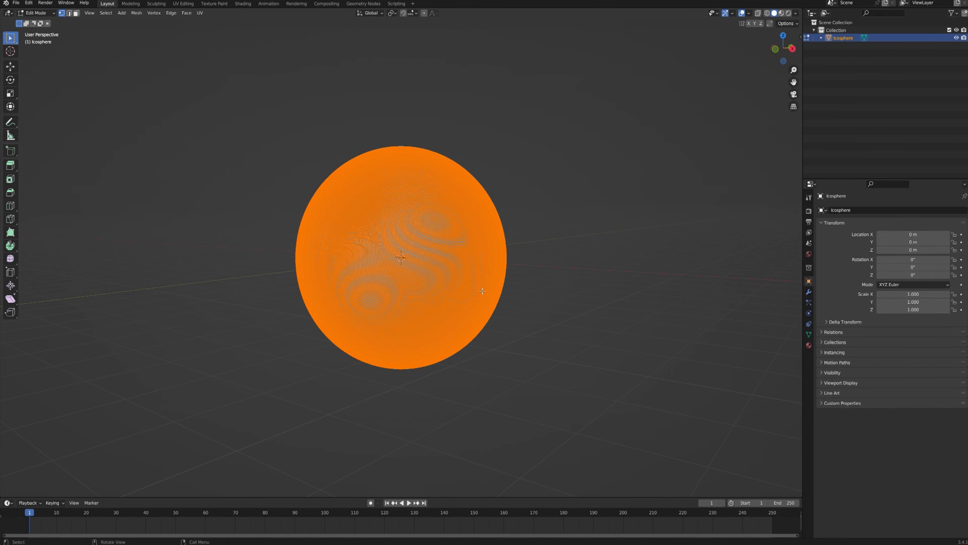
pyautogui.scroll(5, 488, 278)
pyautogui.scroll(-8, 490, 275)
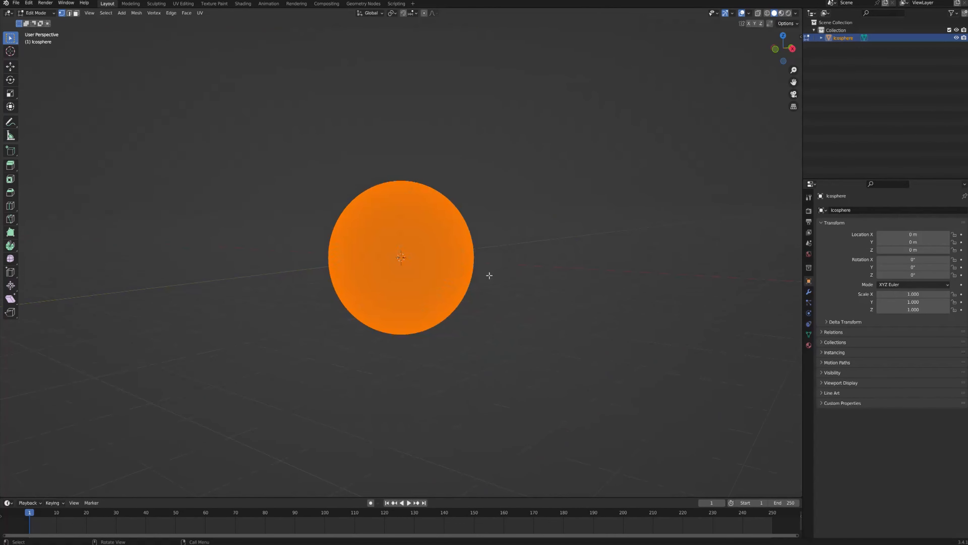
pyautogui.press('Tab')
pyautogui.click(520, 226)
pyautogui.moveTo(520, 225); pyautogui.dragTo(453, 268, button='middle')
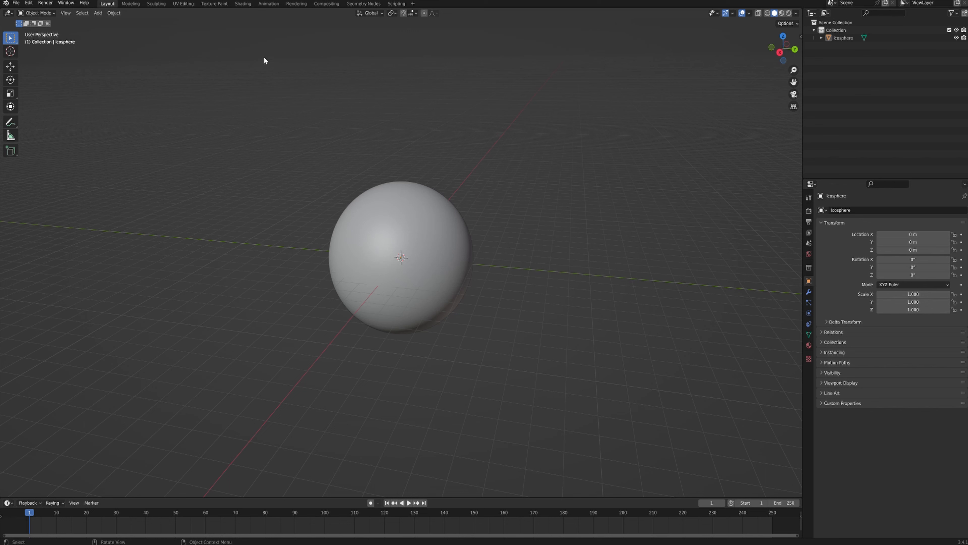
# Step: Open the ico sphere in the Sculpting workspace and try a freehand Draw brush stroke across its surface
pyautogui.click(367, 217)
pyautogui.click(157, 4)
pyautogui.scroll(-5, 242, 178)
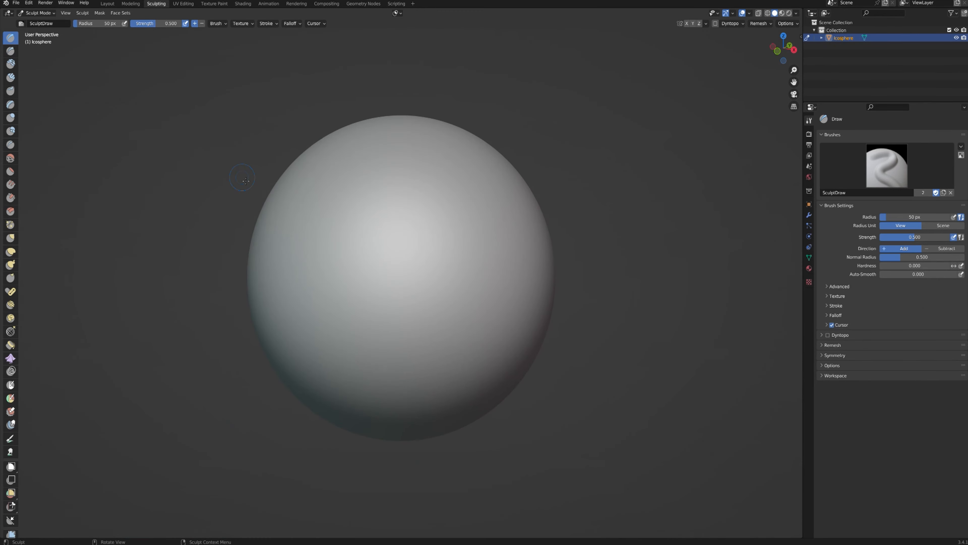
pyautogui.moveTo(435, 219)
pyautogui.mouseDown()
pyautogui.moveTo(534, 270)
pyautogui.moveTo(496, 282)
pyautogui.mouseUp()
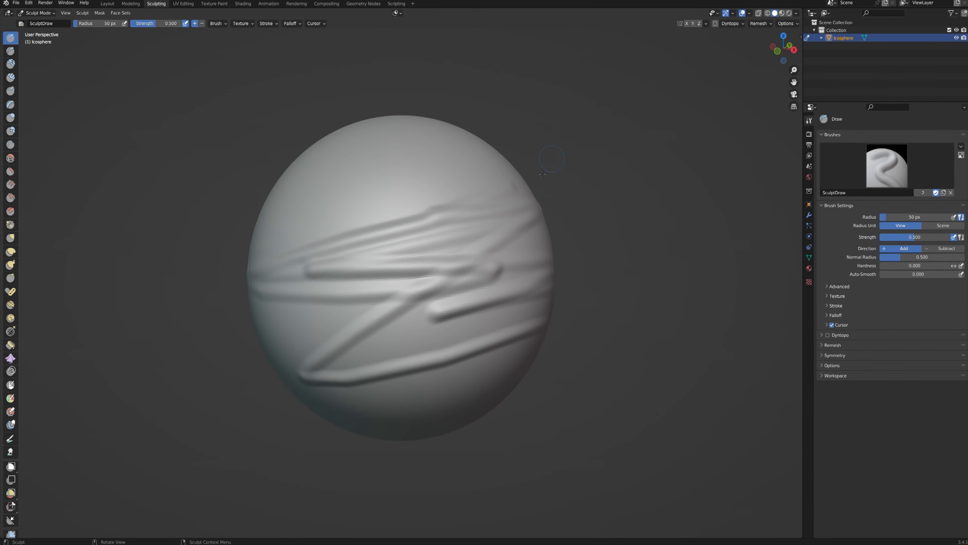
pyautogui.hotkey('ctrl', 'z')
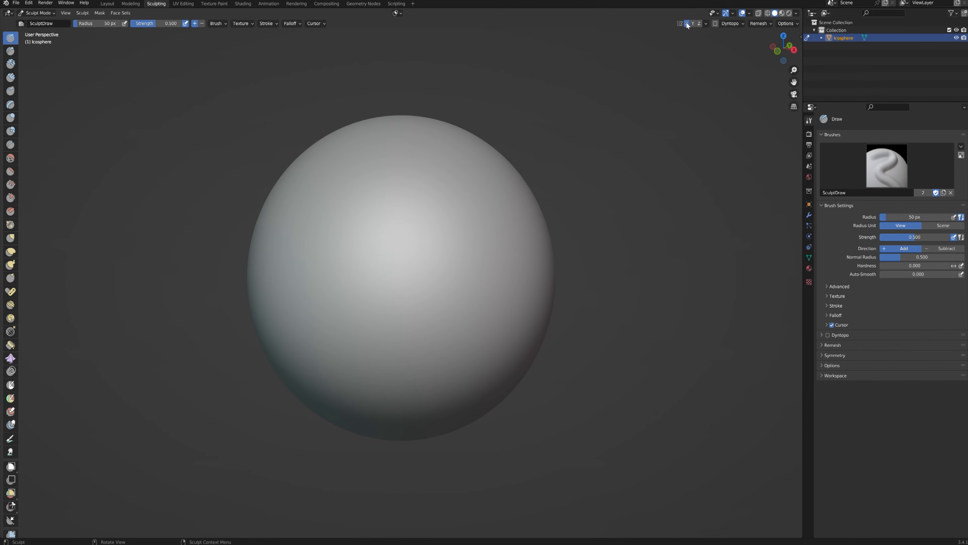
# Step: Enable X-axis mirror symmetry and try mirrored Draw brush strokes on the front of the sphere
pyautogui.moveTo(406, 160)
pyautogui.mouseDown()
pyautogui.moveTo(365, 367)
pyautogui.moveTo(458, 190)
pyautogui.moveTo(423, 275)
pyautogui.mouseUp()
pyautogui.moveTo(425, 276)
pyautogui.mouseDown(button='middle')
pyautogui.moveTo(454, 265)
pyautogui.moveTo(443, 256)
pyautogui.mouseUp(button='middle')
pyautogui.moveTo(478, 235)
pyautogui.mouseDown()
pyautogui.moveTo(441, 203)
pyautogui.moveTo(429, 238)
pyautogui.mouseUp()
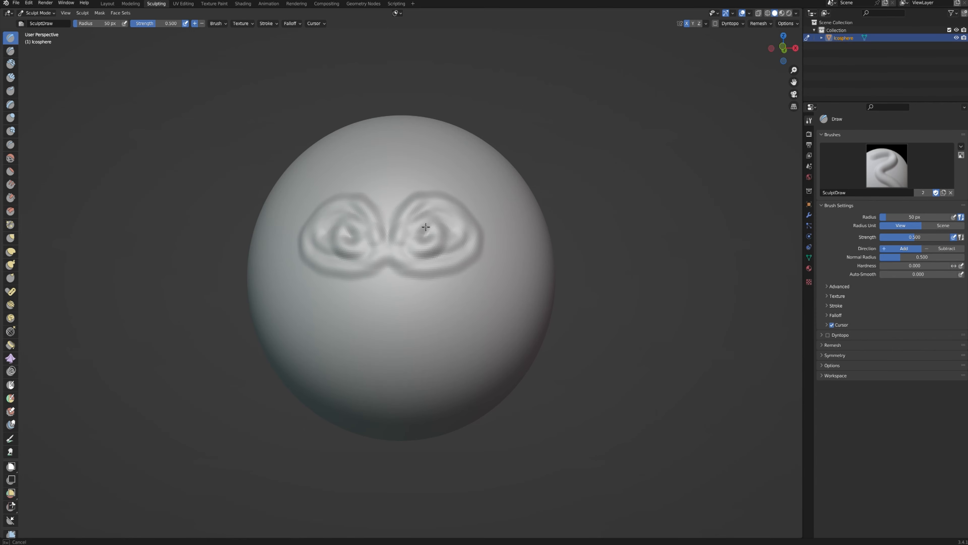
pyautogui.hotkey('ctrl', 'z')
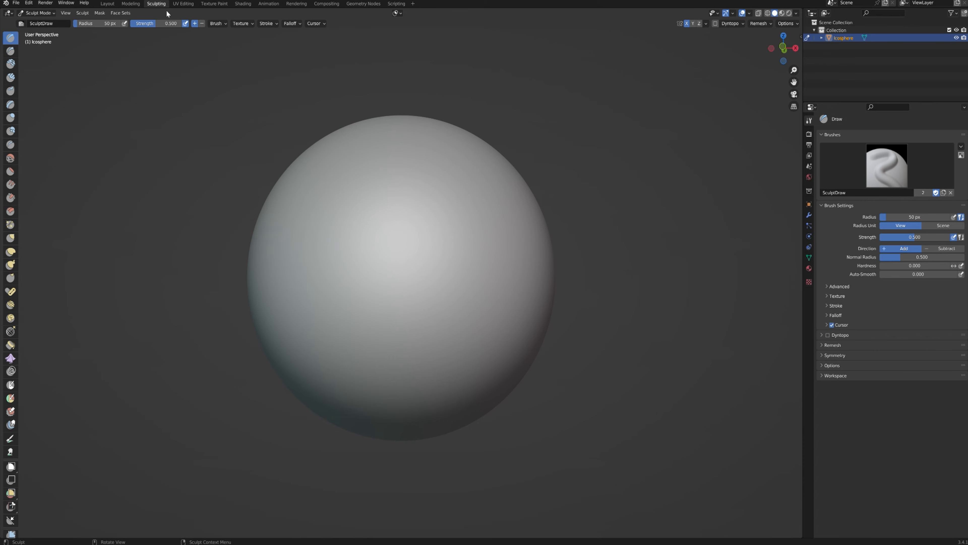
# Step: Try further Draw strokes on the sphere, including Subtract strokes at 192 px radius and 1.000 strength
pyautogui.moveTo(428, 213)
pyautogui.mouseDown()
pyautogui.moveTo(452, 207)
pyautogui.moveTo(419, 197)
pyautogui.mouseUp()
pyautogui.hotkey('ctrl', 'z')
pyautogui.hotkey('ctrl', 'z')
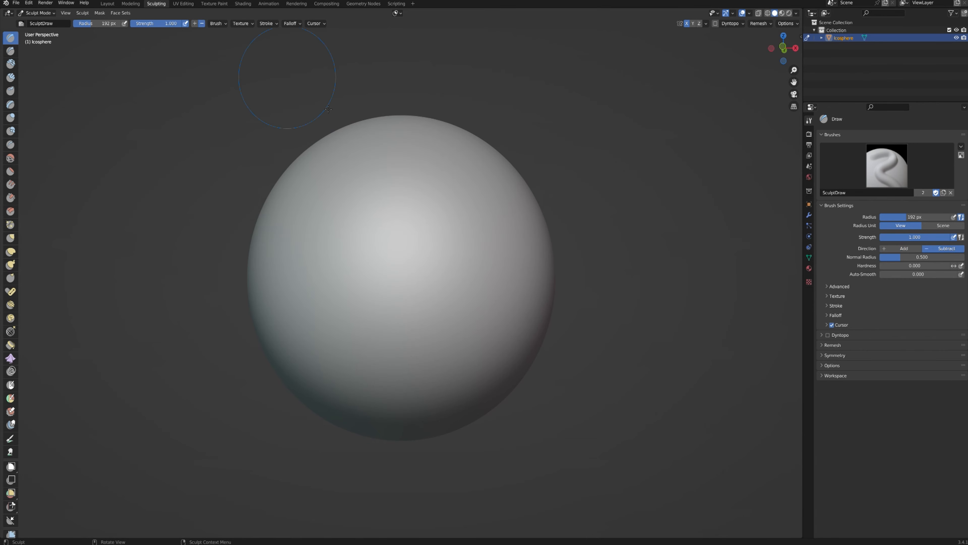
pyautogui.moveTo(457, 229)
pyautogui.mouseDown()
pyautogui.moveTo(447, 199)
pyautogui.moveTo(438, 237)
pyautogui.mouseUp()
pyautogui.hotkey('ctrl', 'z')
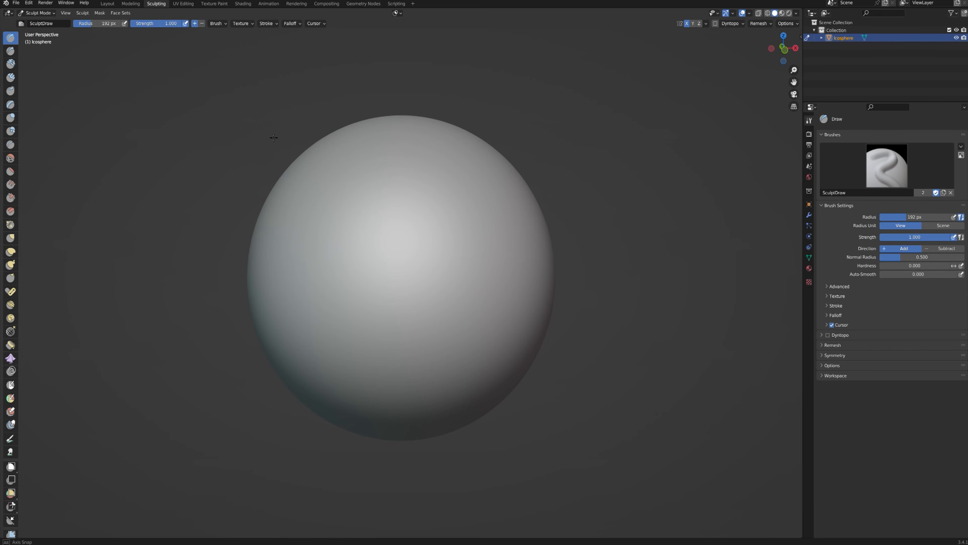
# Step: Build up the lower half of the sphere into an elongated head using the Draw brush in Add direction at 500 px radius and 1.000 strength
pyautogui.moveTo(552, 236); pyautogui.dragTo(509, 255, button='middle')
pyautogui.scroll(-1, 508, 256)
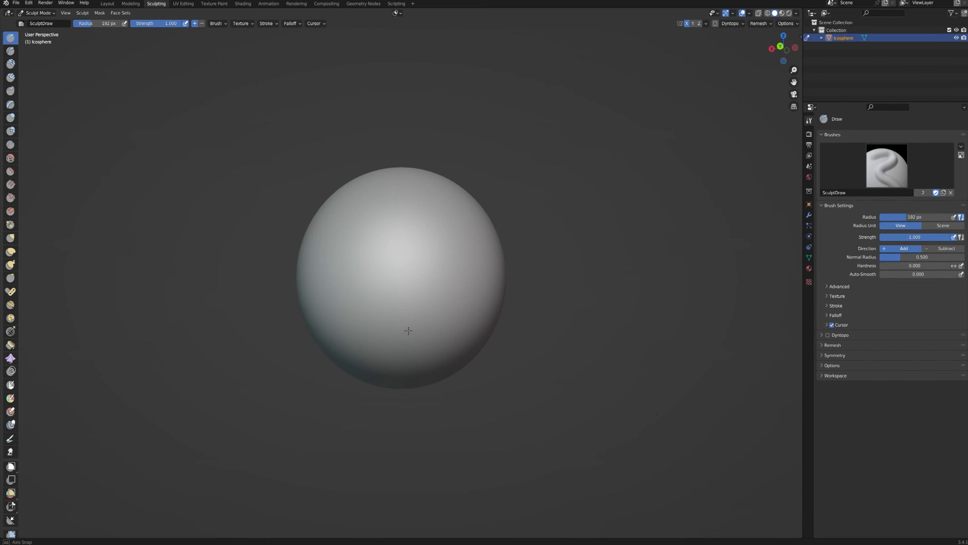
pyautogui.moveTo(408, 330)
pyautogui.mouseDown()
pyautogui.moveTo(393, 336)
pyautogui.moveTo(404, 324)
pyautogui.moveTo(380, 324)
pyautogui.mouseUp()
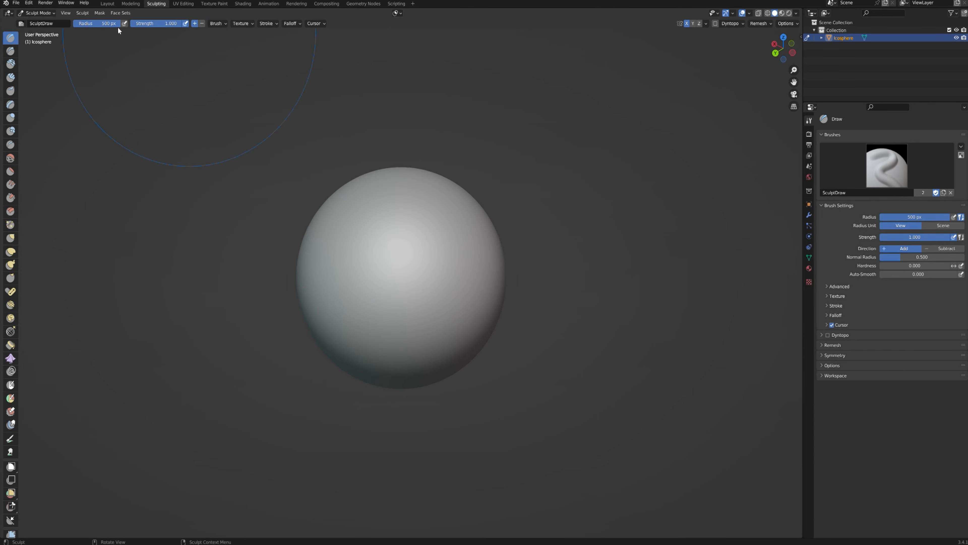
pyautogui.moveTo(316, 257); pyautogui.dragTo(372, 372)
pyautogui.moveTo(386, 317)
pyautogui.mouseDown(button='middle')
pyautogui.moveTo(385, 396)
pyautogui.moveTo(448, 376)
pyautogui.moveTo(349, 374)
pyautogui.moveTo(348, 264)
pyautogui.moveTo(430, 410)
pyautogui.moveTo(361, 391)
pyautogui.moveTo(553, 392)
pyautogui.moveTo(493, 385)
pyautogui.moveTo(503, 391)
pyautogui.moveTo(252, 84)
pyautogui.mouseUp(button='middle')
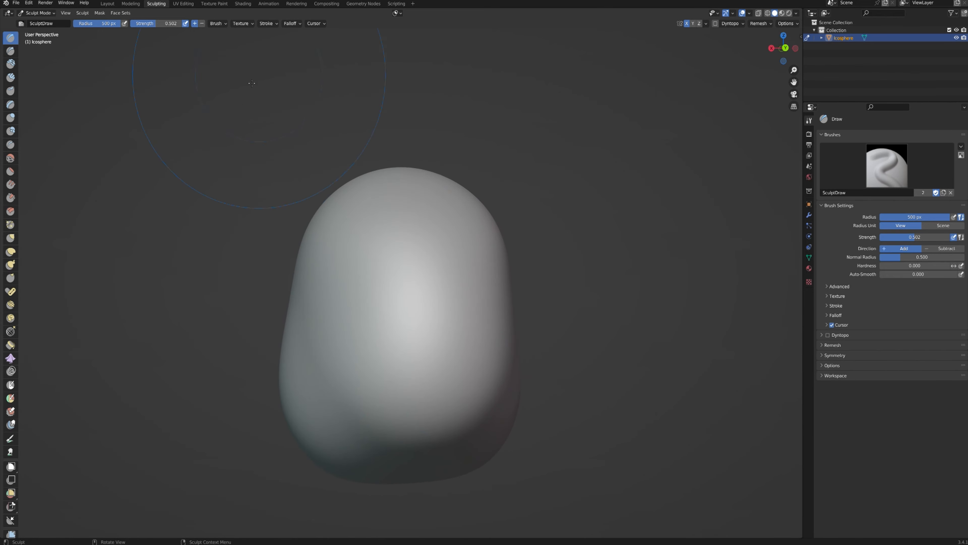
# Step: Carve shallow hollows into both sides of the face with the Draw brush in Subtract direction
pyautogui.click(200, 23)
pyautogui.moveTo(389, 206)
pyautogui.mouseDown(button='middle')
pyautogui.moveTo(417, 222)
pyautogui.moveTo(374, 317)
pyautogui.moveTo(241, 320)
pyautogui.moveTo(476, 341)
pyautogui.moveTo(430, 337)
pyautogui.moveTo(453, 343)
pyautogui.mouseUp(button='middle')
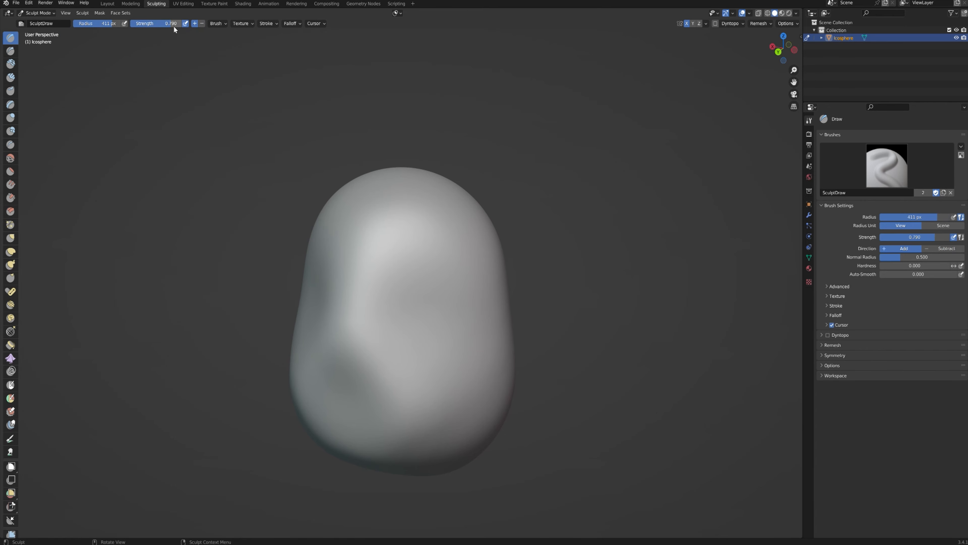
# Step: Try a Draw stroke in Add direction on the middle of the face at 411 px radius and 0.790 strength
pyautogui.moveTo(400, 284); pyautogui.dragTo(432, 285, button='middle')
pyautogui.moveTo(401, 325); pyautogui.dragTo(400, 320)
pyautogui.hotkey('ctrl', 'z')
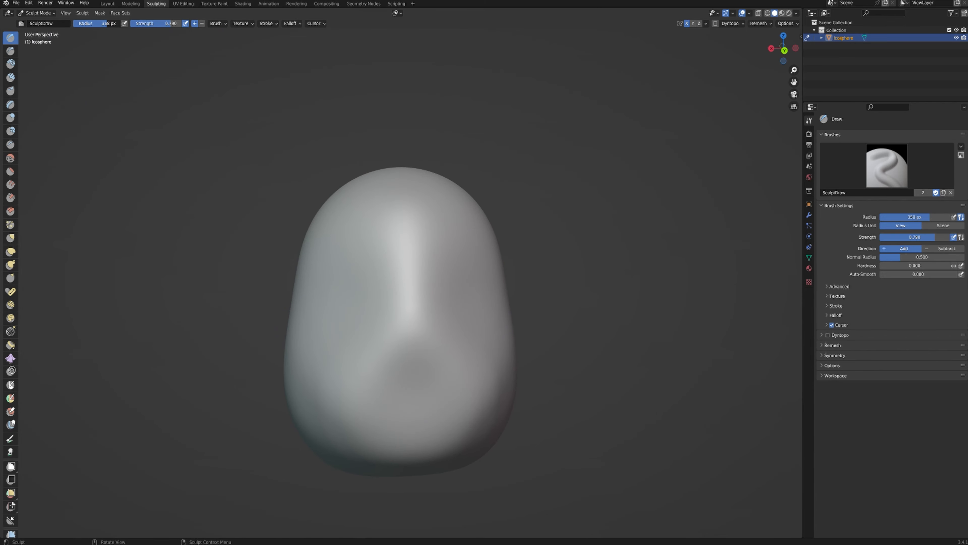
# Step: Build out a long nose with rounded nostril wings from the middle of the face using the Draw brush in Add direction
pyautogui.moveTo(409, 322)
pyautogui.mouseDown()
pyautogui.moveTo(420, 326)
pyautogui.moveTo(395, 337)
pyautogui.mouseUp()
pyautogui.moveTo(396, 338)
pyautogui.mouseDown(button='middle')
pyautogui.moveTo(487, 297)
pyautogui.moveTo(433, 319)
pyautogui.mouseUp(button='middle')
pyautogui.moveTo(440, 283); pyautogui.dragTo(308, 294, button='middle')
pyautogui.moveTo(308, 294)
pyautogui.mouseDown()
pyautogui.moveTo(280, 296)
pyautogui.moveTo(263, 284)
pyautogui.moveTo(278, 140)
pyautogui.mouseUp()
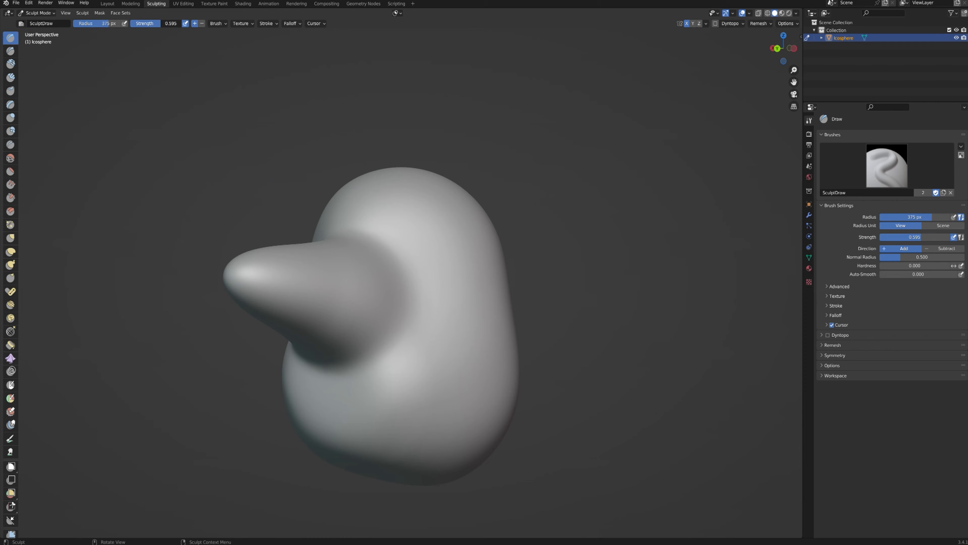
pyautogui.moveTo(363, 319); pyautogui.dragTo(366, 318)
pyautogui.moveTo(366, 319)
pyautogui.mouseDown(button='middle')
pyautogui.moveTo(409, 262)
pyautogui.moveTo(407, 305)
pyautogui.moveTo(367, 335)
pyautogui.moveTo(460, 332)
pyautogui.moveTo(438, 290)
pyautogui.moveTo(382, 260)
pyautogui.moveTo(269, 78)
pyautogui.mouseUp(button='middle')
# Step: Carve nostrils into the underside of the nose and shape its surroundings with the Draw brush in Subtract direction
pyautogui.click(202, 23)
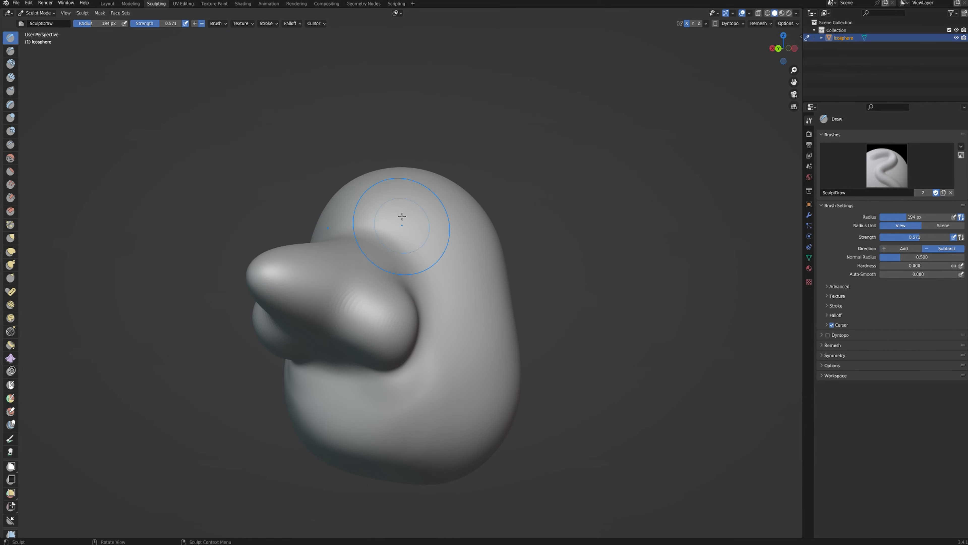
pyautogui.moveTo(400, 216); pyautogui.dragTo(384, 206, button='middle')
pyautogui.moveTo(384, 205); pyautogui.dragTo(385, 200)
pyautogui.moveTo(384, 200)
pyautogui.mouseDown(button='middle')
pyautogui.moveTo(345, 283)
pyautogui.moveTo(438, 163)
pyautogui.moveTo(494, 207)
pyautogui.moveTo(515, 279)
pyautogui.moveTo(437, 311)
pyautogui.mouseUp(button='middle')
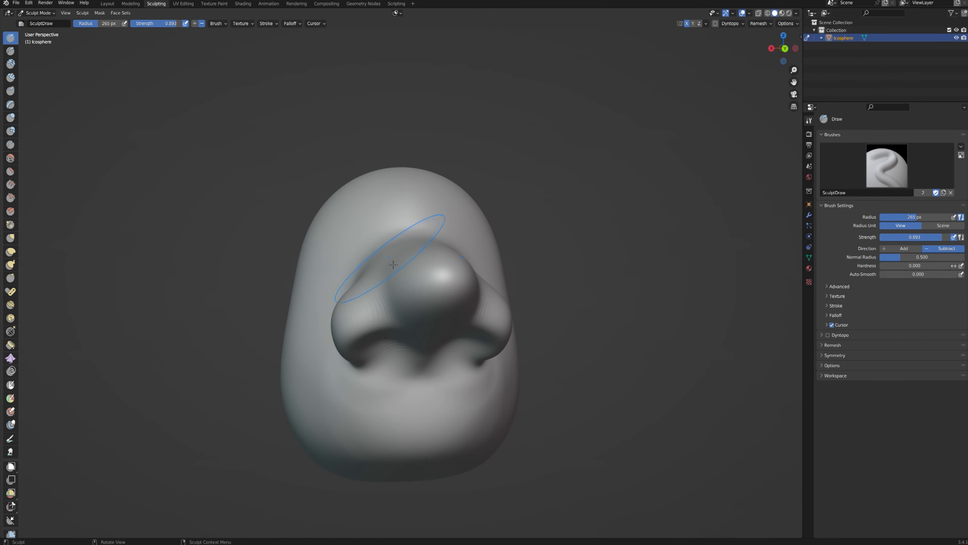
pyautogui.moveTo(423, 236)
pyautogui.mouseDown(button='middle')
pyautogui.moveTo(523, 270)
pyautogui.moveTo(488, 241)
pyautogui.moveTo(501, 256)
pyautogui.mouseUp(button='middle')
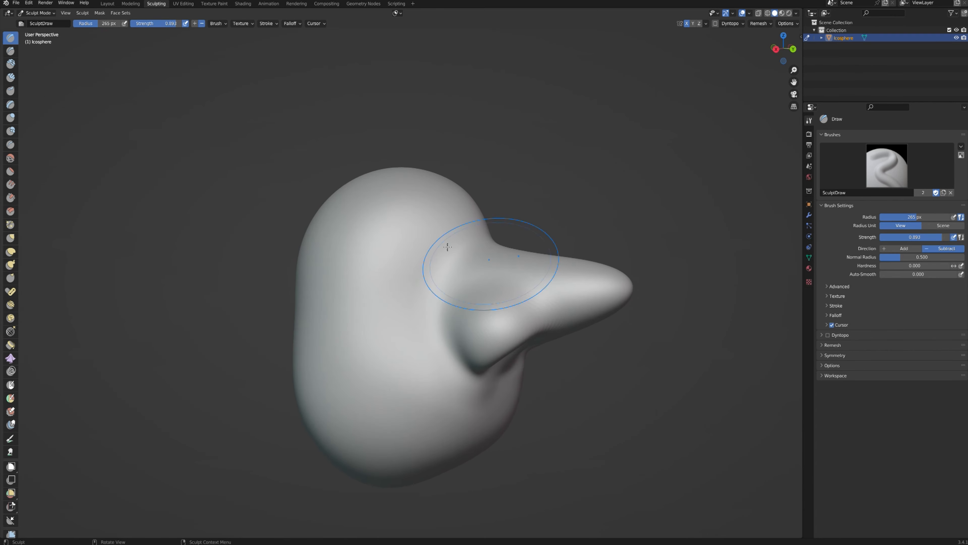
# Step: Switch to the Draw Sharp sculpting brush
pyautogui.click(10, 50)
pyautogui.keyDown('alt'); pyautogui.moveTo(594, 261); pyautogui.dragTo(48, 244, button='middle'); pyautogui.keyUp('alt')
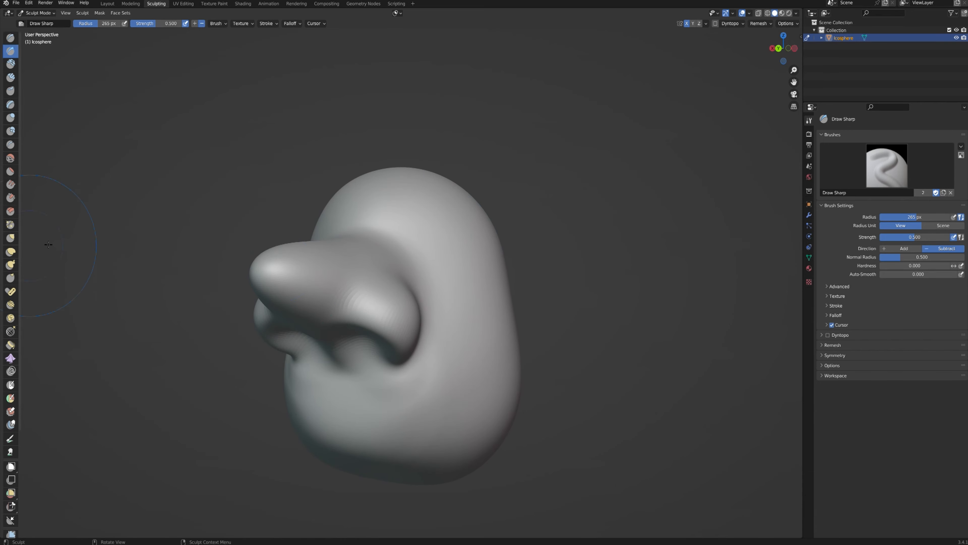
# Step: Pull the tip of the nose downward with the Grab brush at 265 px radius and 0.400 strength
pyautogui.click(10, 238)
pyautogui.moveTo(316, 286)
pyautogui.mouseDown()
pyautogui.moveTo(381, 339)
pyautogui.moveTo(371, 349)
pyautogui.mouseUp()
pyautogui.hotkey('ctrl', 'z')
pyautogui.moveTo(309, 328)
pyautogui.mouseDown(button='middle')
pyautogui.moveTo(420, 304)
pyautogui.moveTo(396, 292)
pyautogui.moveTo(424, 292)
pyautogui.moveTo(476, 217)
pyautogui.mouseUp(button='middle')
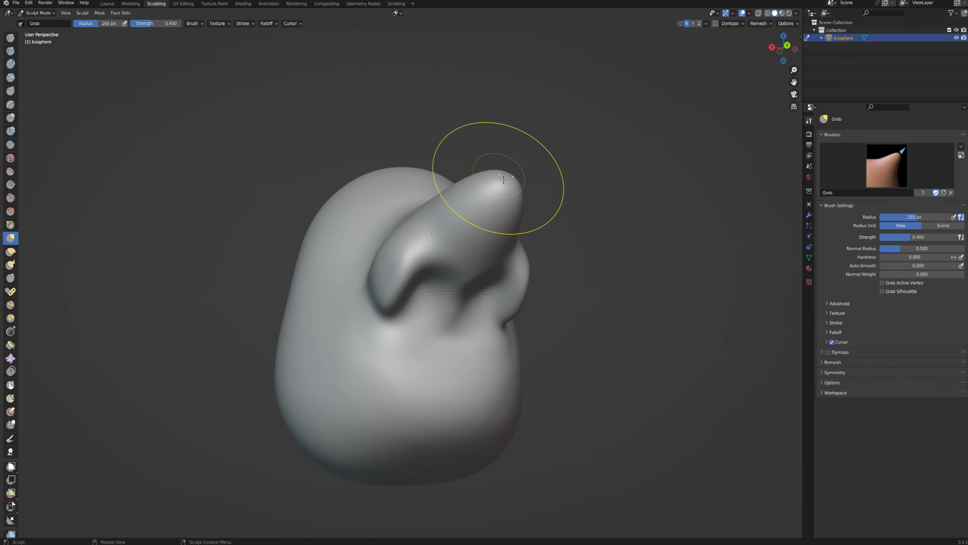
pyautogui.moveTo(503, 180)
pyautogui.mouseDown()
pyautogui.moveTo(481, 227)
pyautogui.moveTo(471, 214)
pyautogui.mouseUp()
pyautogui.moveTo(471, 214)
pyautogui.mouseDown(button='middle')
pyautogui.moveTo(555, 264)
pyautogui.moveTo(467, 208)
pyautogui.moveTo(444, 237)
pyautogui.mouseUp(button='middle')
# Step: Even out the nose and the surrounding face with the Flatten brush at 265 px radius and 0.500 strength
pyautogui.click(11, 171)
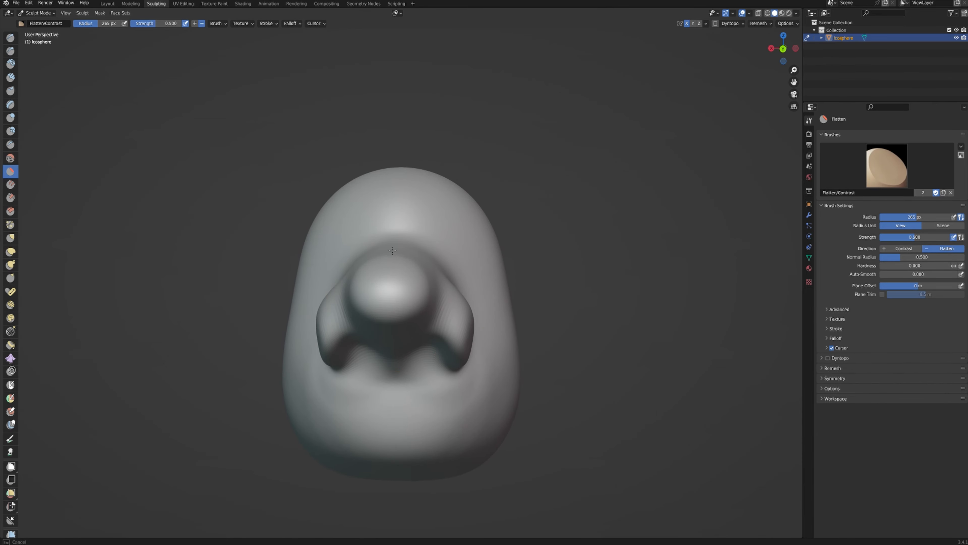
pyautogui.moveTo(397, 267); pyautogui.dragTo(422, 270, button='middle')
pyautogui.moveTo(389, 168)
pyautogui.mouseDown()
pyautogui.moveTo(381, 188)
pyautogui.moveTo(396, 162)
pyautogui.mouseUp()
pyautogui.moveTo(397, 162)
pyautogui.mouseDown(button='middle')
pyautogui.moveTo(337, 249)
pyautogui.moveTo(358, 279)
pyautogui.mouseUp(button='middle')
pyautogui.moveTo(357, 279); pyautogui.dragTo(420, 335)
pyautogui.moveTo(420, 335); pyautogui.dragTo(439, 288, button='middle')
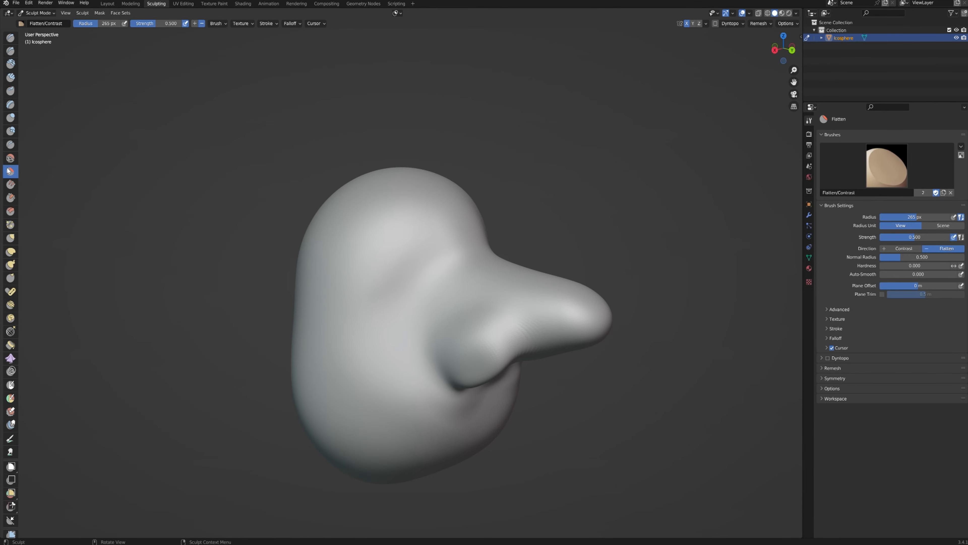
# Step: Switch to the Smooth brush briefly, and try a Clay Strips stroke on the nose at 0.600 strength
pyautogui.click(9, 158)
pyautogui.moveTo(499, 286)
pyautogui.mouseDown(button='middle')
pyautogui.moveTo(461, 281)
pyautogui.moveTo(412, 210)
pyautogui.mouseUp(button='middle')
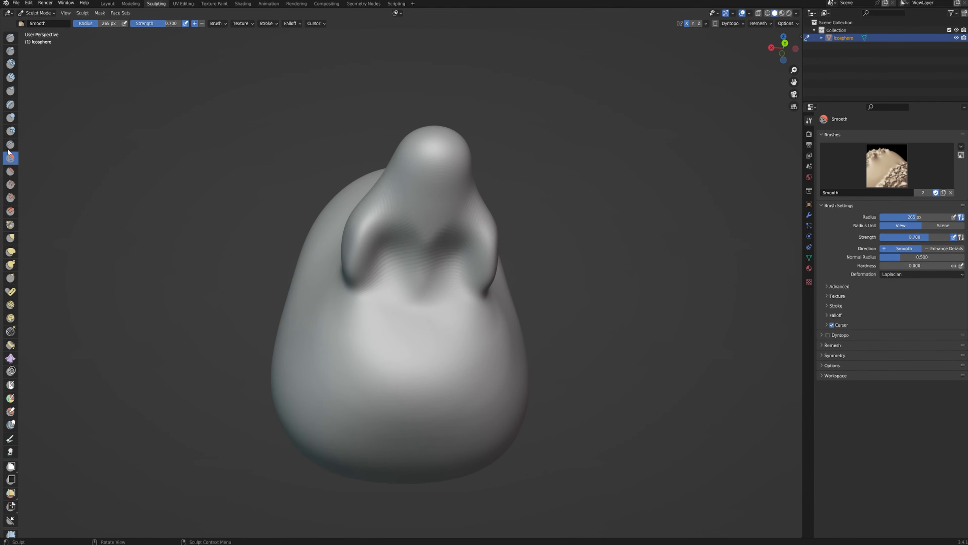
pyautogui.click(8, 80)
pyautogui.moveTo(467, 234)
pyautogui.mouseDown()
pyautogui.moveTo(446, 282)
pyautogui.moveTo(450, 271)
pyautogui.mouseUp()
pyautogui.moveTo(449, 271)
pyautogui.mouseDown(button='middle')
pyautogui.moveTo(519, 312)
pyautogui.moveTo(423, 324)
pyautogui.moveTo(439, 297)
pyautogui.moveTo(450, 324)
pyautogui.moveTo(500, 313)
pyautogui.mouseUp(button='middle')
pyautogui.hotkey('ctrl', 'z')
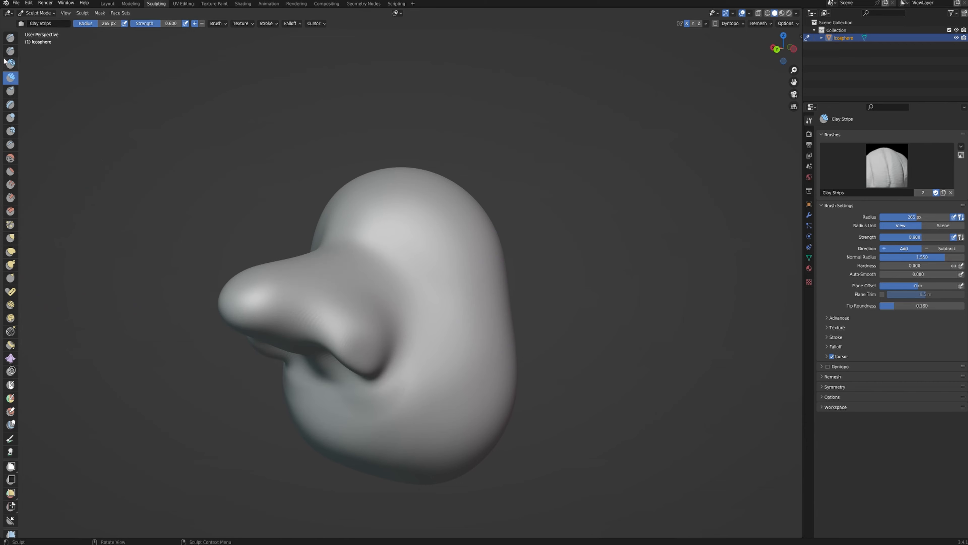
# Step: Try a Clay stroke at 0.500 strength and a Clay Thumb stroke across the side of the head, undoing both
pyautogui.click(11, 64)
pyautogui.moveTo(379, 225)
pyautogui.mouseDown()
pyautogui.moveTo(417, 323)
pyautogui.moveTo(313, 418)
pyautogui.mouseUp()
pyautogui.hotkey('ctrl', 'z')
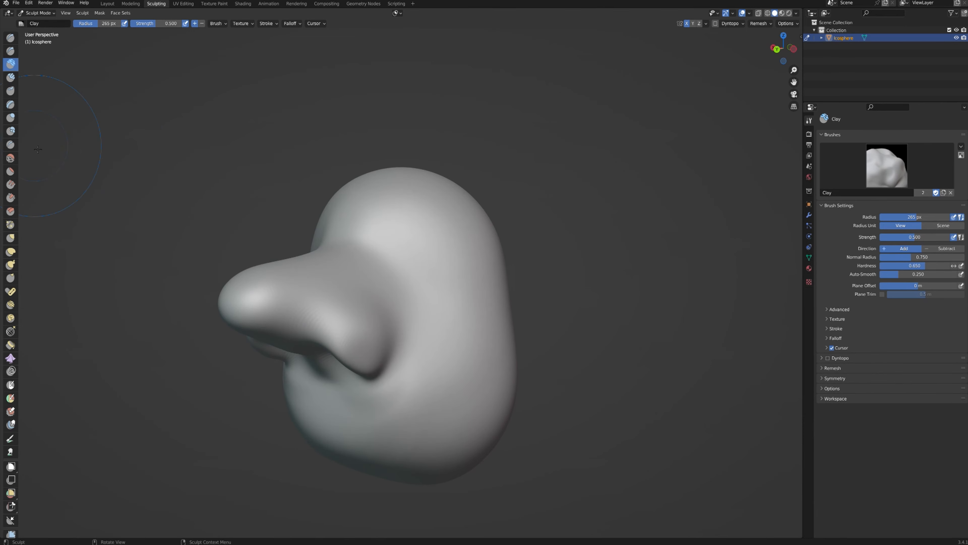
pyautogui.click(11, 91)
pyautogui.moveTo(415, 253)
pyautogui.mouseDown()
pyautogui.moveTo(343, 290)
pyautogui.moveTo(371, 351)
pyautogui.moveTo(206, 229)
pyautogui.mouseUp()
pyautogui.hotkey('ctrl', 'z')
# Step: Try the Layer brush at 1.000 strength and the Inflate/Deflate and Blob brushes at 0.500 on the nose and cheek
pyautogui.click(10, 104)
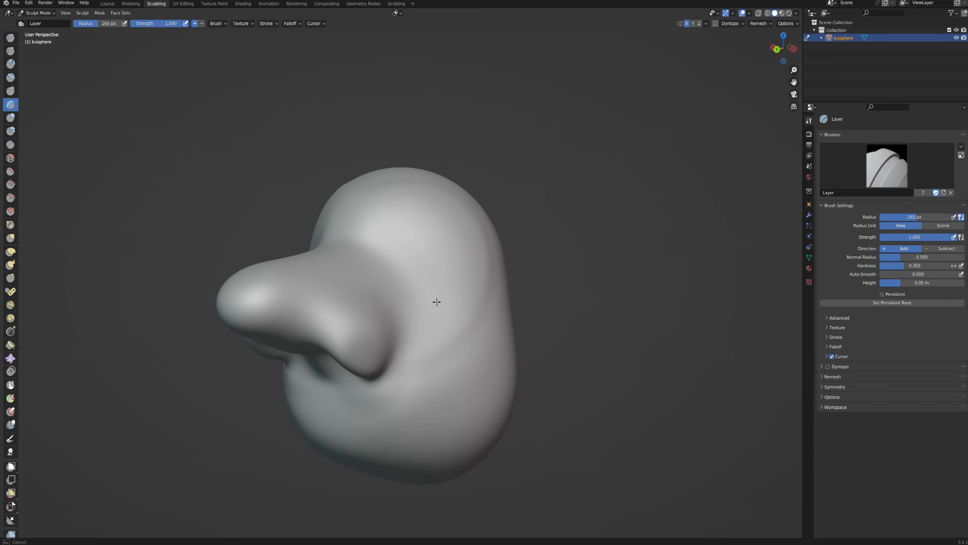
pyautogui.click(10, 118)
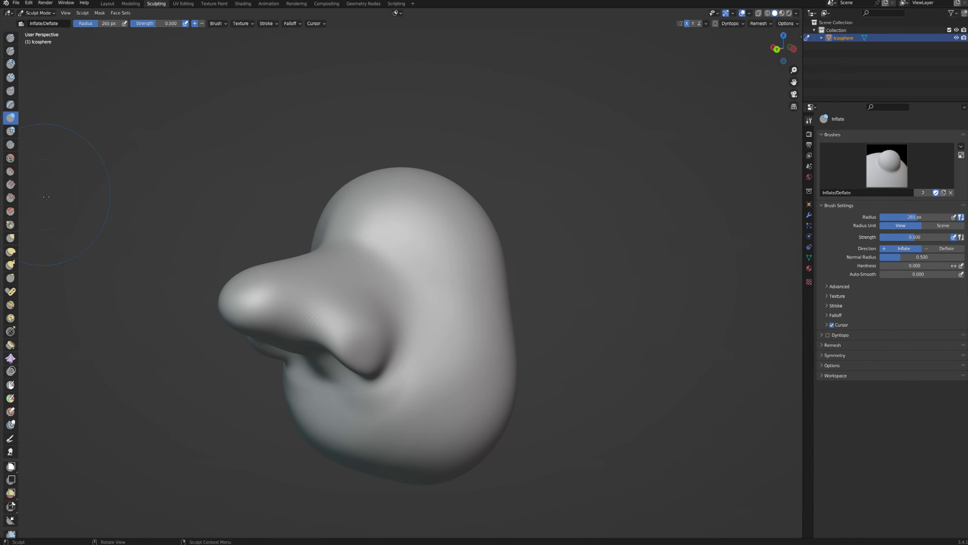
pyautogui.click(11, 131)
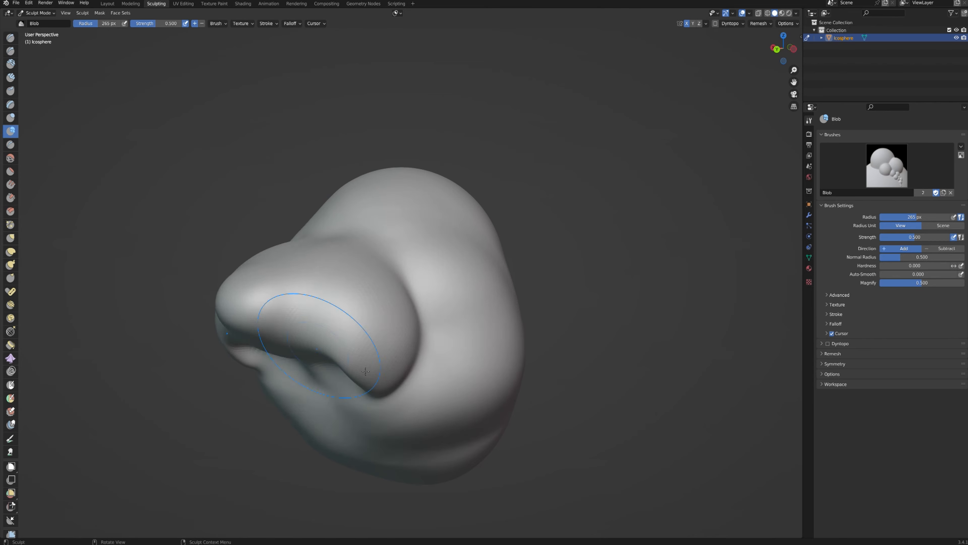
# Step: Crease the side of the face with the Crease brush and soften it with the Smooth brush at 265 px radius and 0.700 strength
pyautogui.click(15, 146)
pyautogui.moveTo(472, 307)
pyautogui.mouseDown()
pyautogui.moveTo(412, 336)
pyautogui.moveTo(390, 303)
pyautogui.mouseUp()
pyautogui.moveTo(390, 303)
pyautogui.mouseDown(button='middle')
pyautogui.moveTo(406, 348)
pyautogui.moveTo(381, 350)
pyautogui.moveTo(416, 402)
pyautogui.moveTo(346, 292)
pyautogui.moveTo(313, 352)
pyautogui.moveTo(407, 336)
pyautogui.moveTo(385, 403)
pyautogui.moveTo(475, 385)
pyautogui.moveTo(430, 372)
pyautogui.mouseUp(button='middle')
pyautogui.click(9, 158)
pyautogui.moveTo(356, 367); pyautogui.dragTo(357, 258, button='middle')
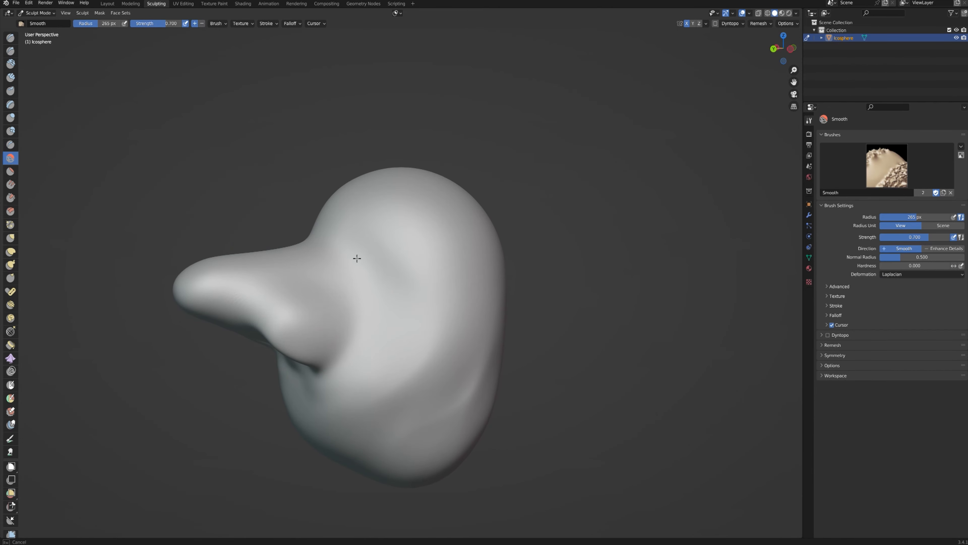
# Step: Try the Flatten/Contrast, Fill/Deepen and Scrape brushes at 265 px radius around the nose and its underside
pyautogui.hotkey('shift', 't')
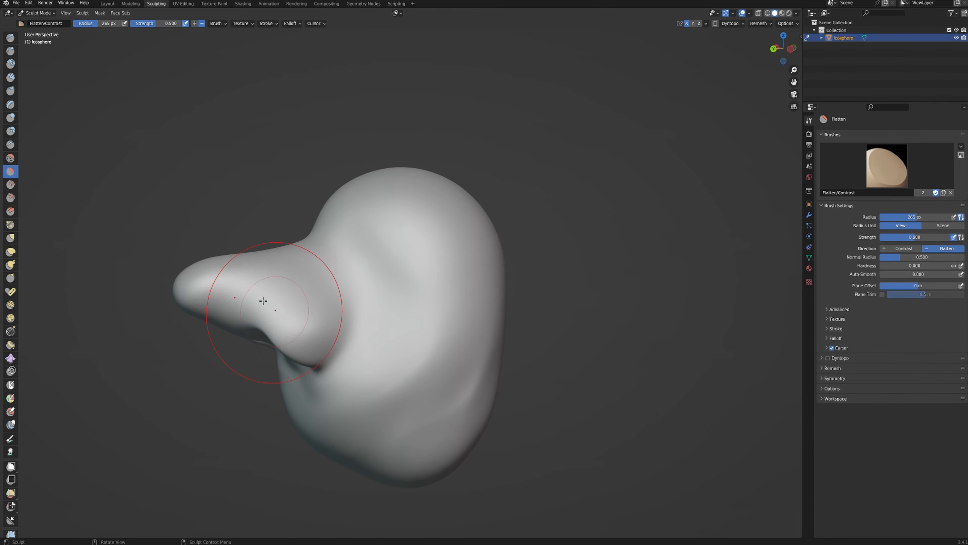
pyautogui.click(10, 184)
pyautogui.moveTo(320, 283); pyautogui.dragTo(385, 267, button='middle')
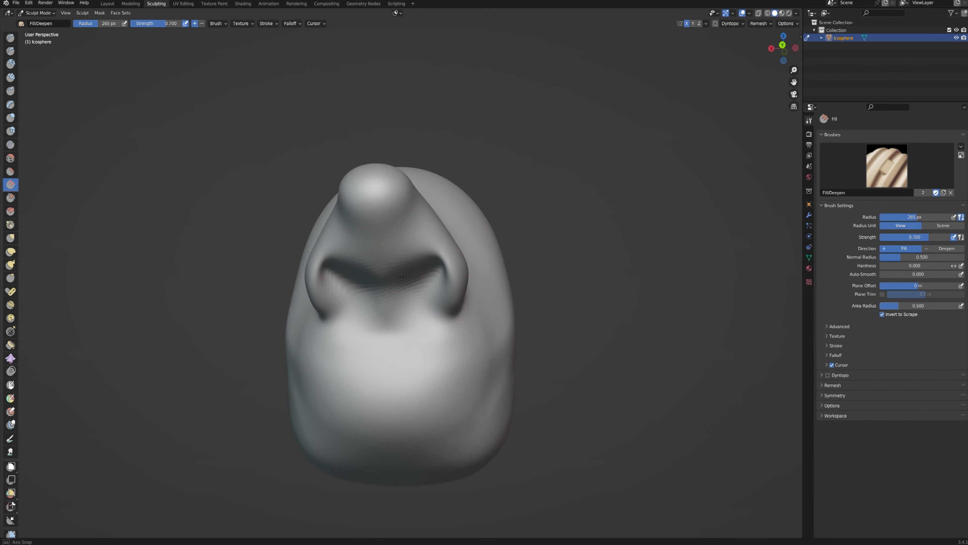
pyautogui.click(10, 198)
pyautogui.moveTo(343, 290); pyautogui.dragTo(463, 296)
# Step: Try a Multi-plane Scrape stroke at 0.700 strength on the lower face, and undo the latest strokes
pyautogui.click(10, 211)
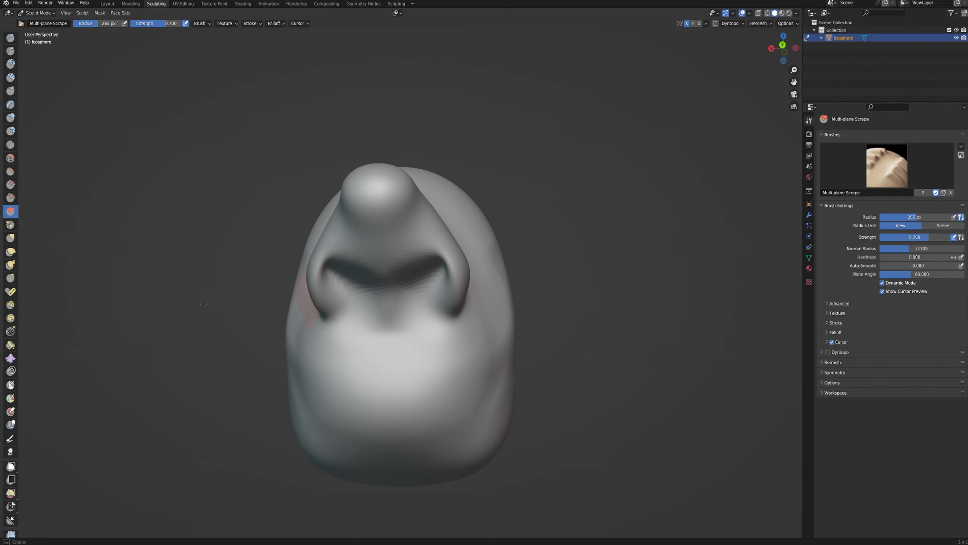
pyautogui.moveTo(368, 313); pyautogui.dragTo(378, 320, button='middle')
pyautogui.moveTo(378, 320); pyautogui.dragTo(324, 416)
pyautogui.moveTo(420, 353)
pyautogui.mouseDown(button='middle')
pyautogui.moveTo(482, 349)
pyautogui.moveTo(431, 352)
pyautogui.mouseUp(button='middle')
pyautogui.hotkey('ctrl', 'z')
pyautogui.hotkey('ctrl', 'z')
pyautogui.hotkey('ctrl', 'z')
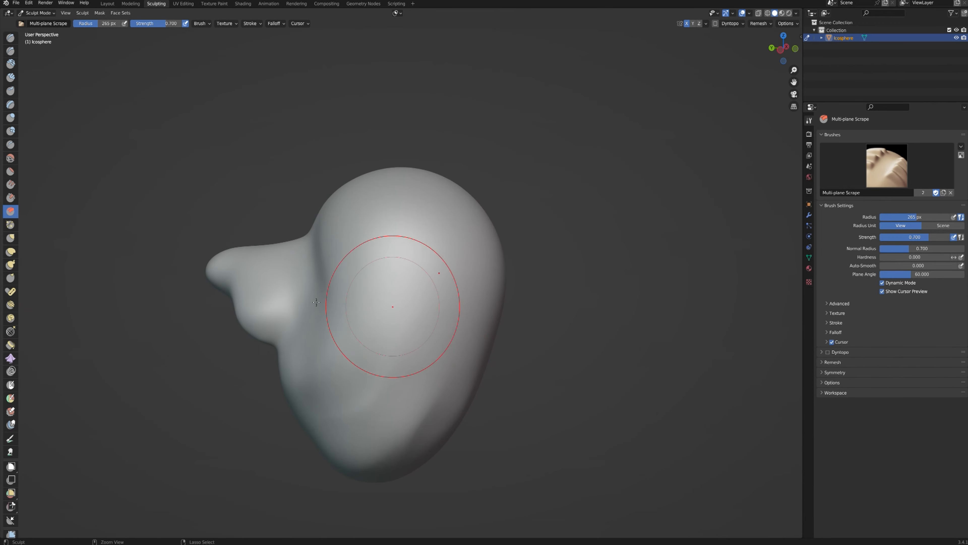
# Step: Switch briefly to the Pinch/Magnify brush, and reshape the sides and tip of the nose with the Grab brush
pyautogui.click(11, 224)
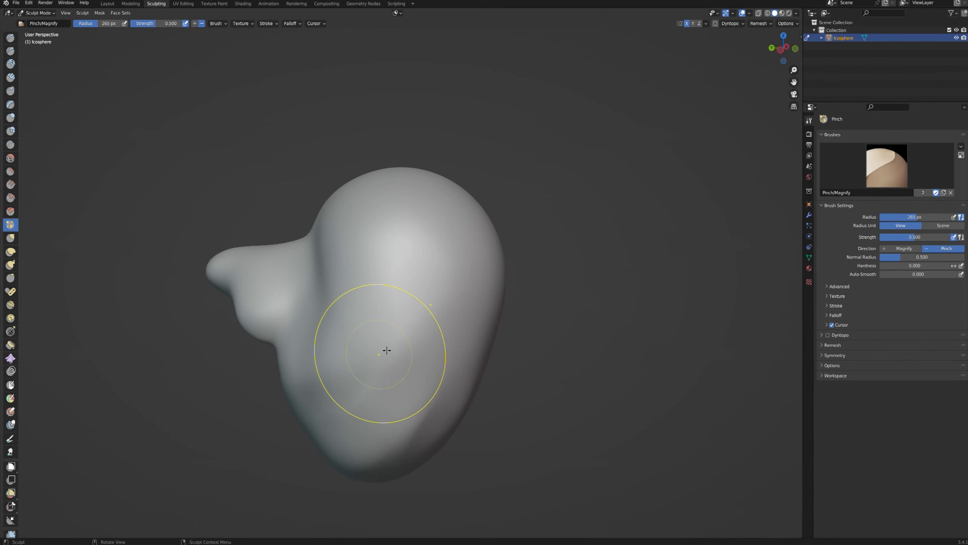
pyautogui.moveTo(386, 350); pyautogui.dragTo(341, 312, button='middle')
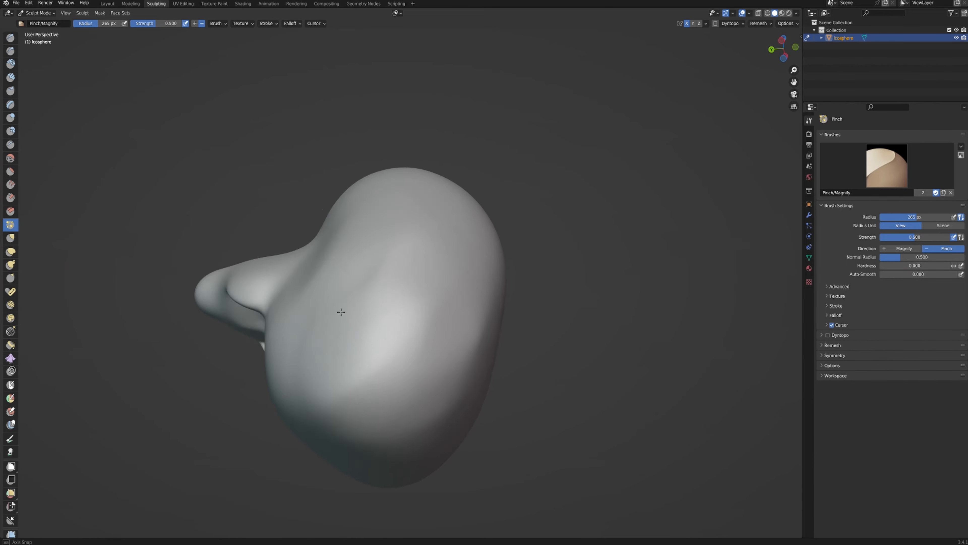
pyautogui.click(10, 237)
pyautogui.moveTo(284, 290); pyautogui.dragTo(322, 291)
pyautogui.moveTo(320, 351)
pyautogui.mouseDown(button='middle')
pyautogui.moveTo(435, 368)
pyautogui.moveTo(299, 370)
pyautogui.moveTo(389, 375)
pyautogui.moveTo(359, 310)
pyautogui.moveTo(392, 296)
pyautogui.mouseUp(button='middle')
pyautogui.moveTo(392, 296)
pyautogui.mouseDown()
pyautogui.moveTo(489, 238)
pyautogui.moveTo(287, 393)
pyautogui.moveTo(416, 319)
pyautogui.mouseUp()
pyautogui.moveTo(416, 319)
pyautogui.mouseDown(button='middle')
pyautogui.moveTo(402, 296)
pyautogui.moveTo(367, 286)
pyautogui.mouseUp(button='middle')
pyautogui.moveTo(215, 250)
pyautogui.mouseDown()
pyautogui.moveTo(197, 251)
pyautogui.moveTo(249, 251)
pyautogui.mouseUp()
pyautogui.moveTo(246, 287); pyautogui.dragTo(286, 291)
pyautogui.moveTo(329, 310)
pyautogui.mouseDown(button='middle')
pyautogui.moveTo(424, 288)
pyautogui.moveTo(385, 242)
pyautogui.moveTo(426, 352)
pyautogui.moveTo(532, 346)
pyautogui.mouseUp(button='middle')
pyautogui.moveTo(532, 346)
pyautogui.mouseDown()
pyautogui.moveTo(567, 316)
pyautogui.moveTo(549, 332)
pyautogui.mouseUp()
pyautogui.moveTo(549, 332)
pyautogui.mouseDown(button='middle')
pyautogui.moveTo(402, 324)
pyautogui.moveTo(468, 329)
pyautogui.mouseUp(button='middle')
# Step: Deform the nostrils and the bridge of the nose with the Elastic Deform brush at 265 px radius and 0.500 strength
pyautogui.click(10, 252)
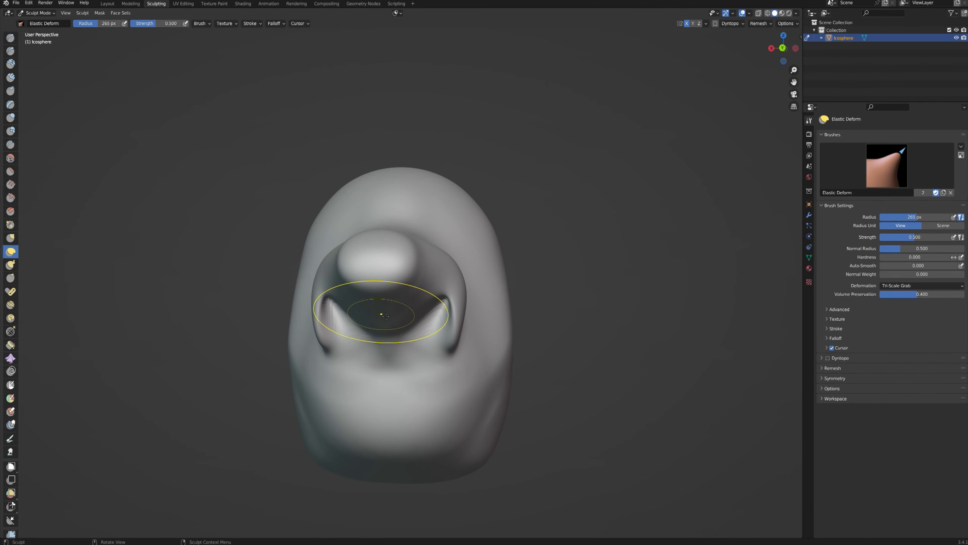
pyautogui.moveTo(381, 314)
pyautogui.mouseDown()
pyautogui.moveTo(367, 307)
pyautogui.moveTo(341, 329)
pyautogui.moveTo(337, 307)
pyautogui.mouseUp()
pyautogui.moveTo(337, 307)
pyautogui.mouseDown(button='middle')
pyautogui.moveTo(115, 301)
pyautogui.moveTo(201, 259)
pyautogui.mouseUp(button='middle')
pyautogui.moveTo(251, 244); pyautogui.dragTo(334, 289)
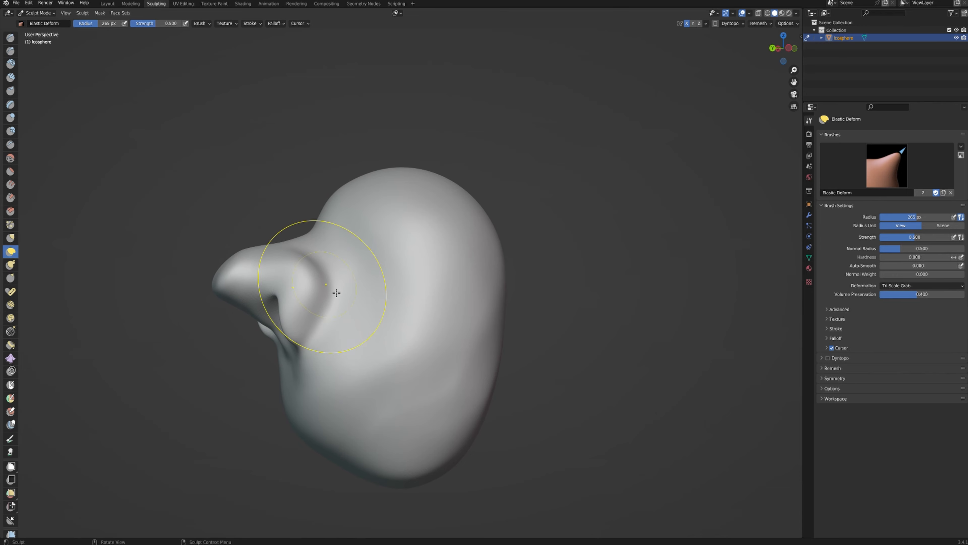
pyautogui.moveTo(333, 289)
pyautogui.mouseDown(button='middle')
pyautogui.moveTo(428, 291)
pyautogui.moveTo(377, 290)
pyautogui.moveTo(398, 293)
pyautogui.mouseUp(button='middle')
# Step: Hollow out the nostrils with the Inflate/Deflate brush in the Deflate direction at 126 px radius and 0.500 strength
pyautogui.click(11, 117)
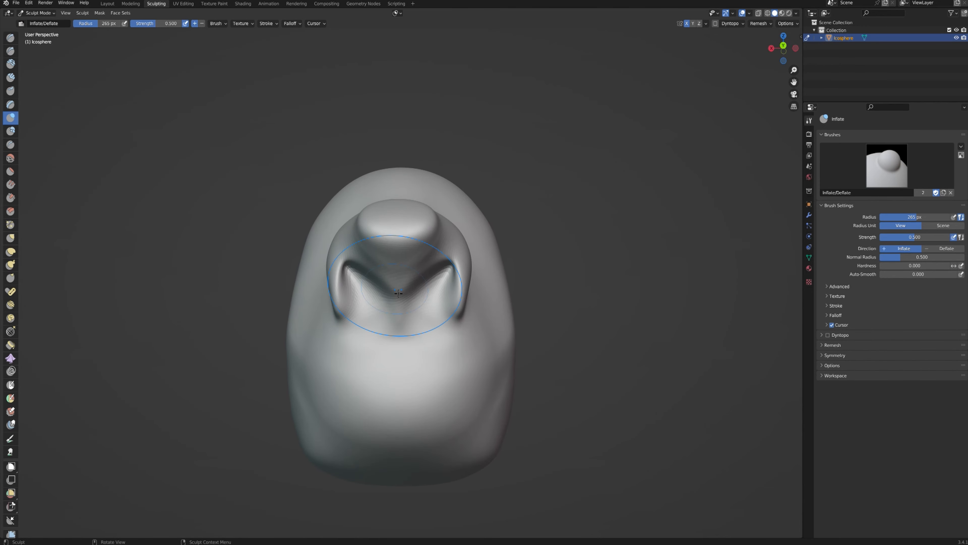
pyautogui.moveTo(461, 304); pyautogui.dragTo(446, 328)
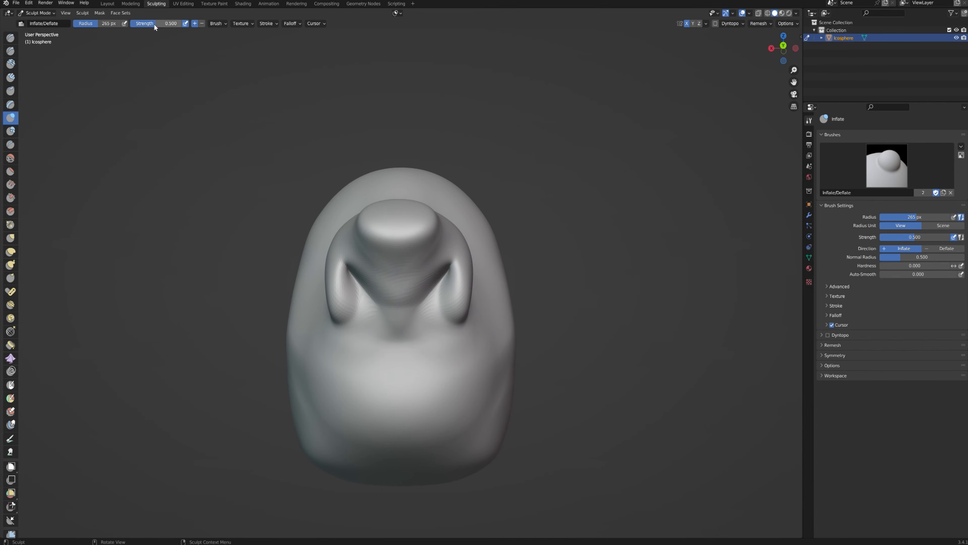
pyautogui.hotkey('ctrl', 'z')
pyautogui.click(202, 24)
pyautogui.moveTo(89, 24); pyautogui.dragTo(84, 23)
pyautogui.scroll(3, 317, 248)
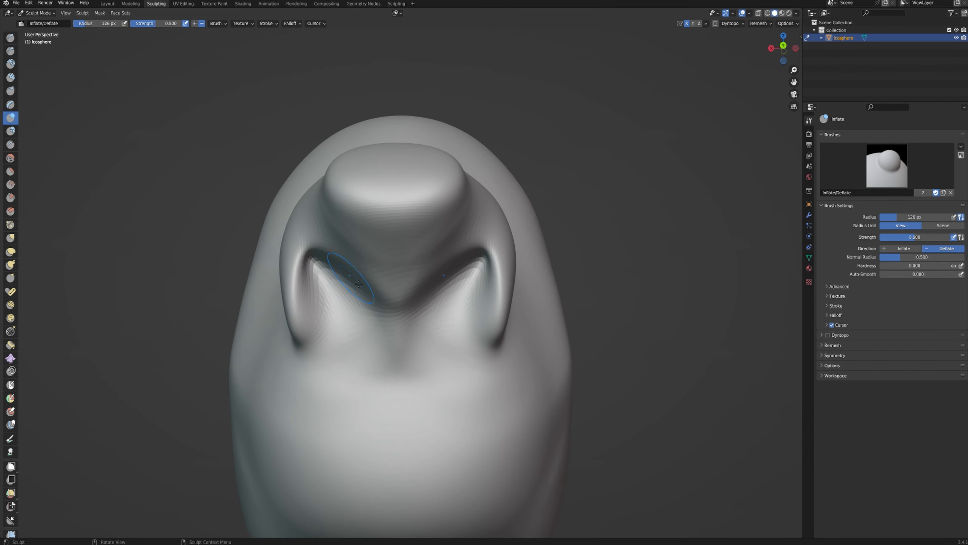
pyautogui.moveTo(317, 247); pyautogui.dragTo(308, 227, button='middle')
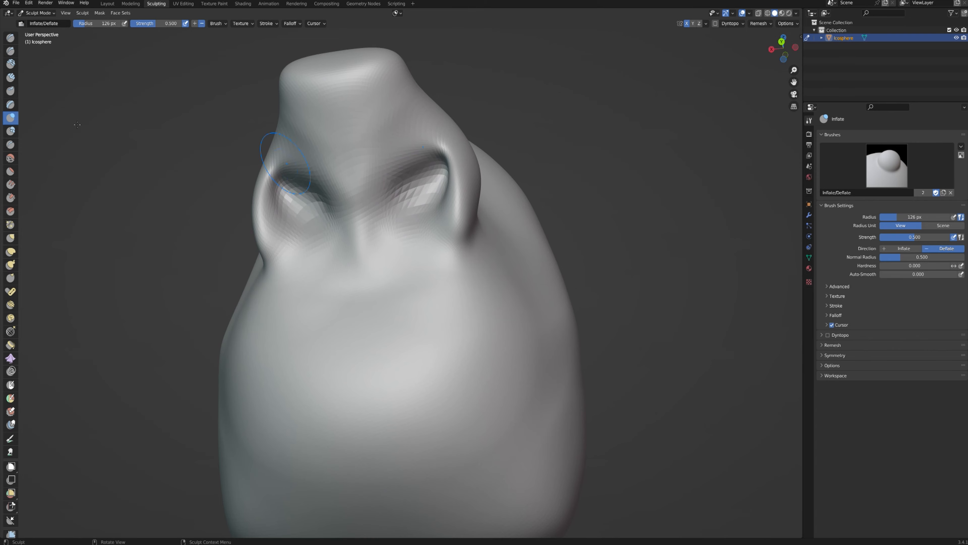
# Step: Switch through the Clay Thumb and Multi-plane Scrape brushes, and try a Blob stroke inside the nostrils
pyautogui.click(10, 91)
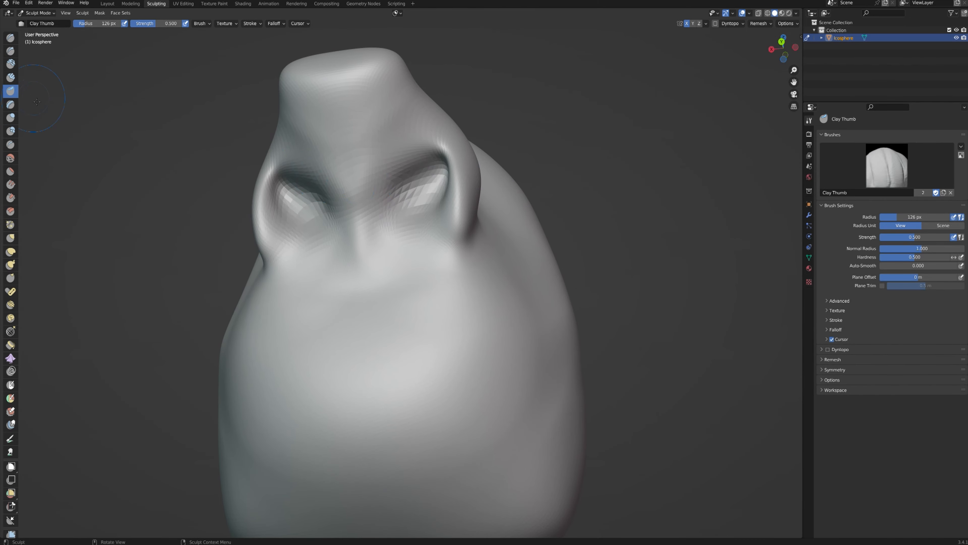
pyautogui.click(10, 131)
pyautogui.moveTo(284, 202)
pyautogui.mouseDown()
pyautogui.moveTo(293, 216)
pyautogui.moveTo(300, 198)
pyautogui.moveTo(306, 224)
pyautogui.moveTo(282, 215)
pyautogui.moveTo(306, 195)
pyautogui.moveTo(305, 220)
pyautogui.mouseUp()
pyautogui.click(11, 211)
# Step: Smooth the nostrils and the nose with the Smooth brush at 126 px radius and 0.700 strength
pyautogui.hotkey('shift', 's')
pyautogui.moveTo(304, 220); pyautogui.dragTo(501, 156, button='middle')
pyautogui.moveTo(501, 156); pyautogui.dragTo(498, 131)
pyautogui.moveTo(499, 131)
pyautogui.mouseDown(button='middle')
pyautogui.moveTo(417, 195)
pyautogui.moveTo(201, 270)
pyautogui.mouseUp(button='middle')
pyautogui.moveTo(201, 270); pyautogui.dragTo(238, 281)
pyautogui.moveTo(238, 281)
pyautogui.mouseDown(button='middle')
pyautogui.moveTo(334, 302)
pyautogui.moveTo(383, 277)
pyautogui.moveTo(312, 275)
pyautogui.moveTo(300, 292)
pyautogui.mouseUp(button='middle')
pyautogui.moveTo(316, 353); pyautogui.dragTo(380, 242, button='middle')
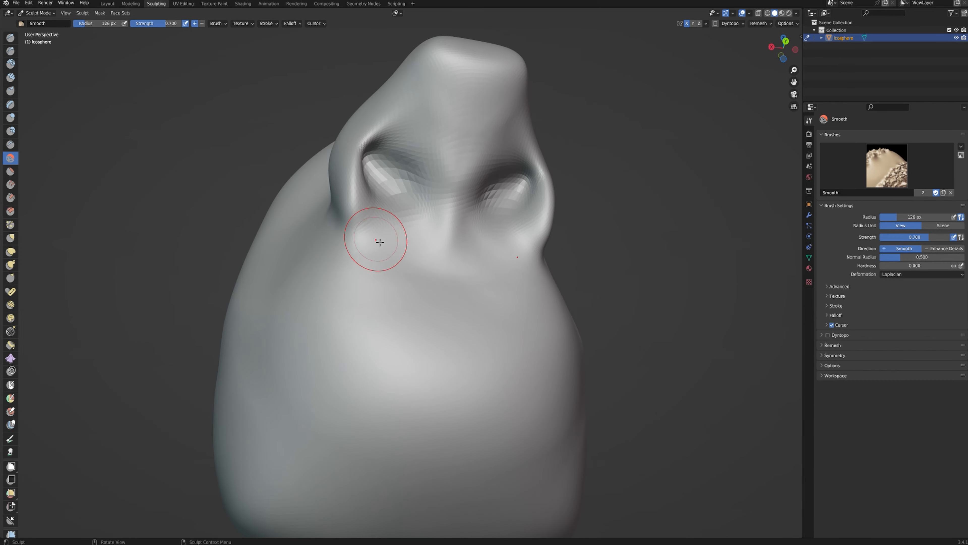
pyautogui.moveTo(429, 277); pyautogui.dragTo(410, 262, button='middle')
pyautogui.moveTo(415, 296); pyautogui.dragTo(169, 148, button='middle')
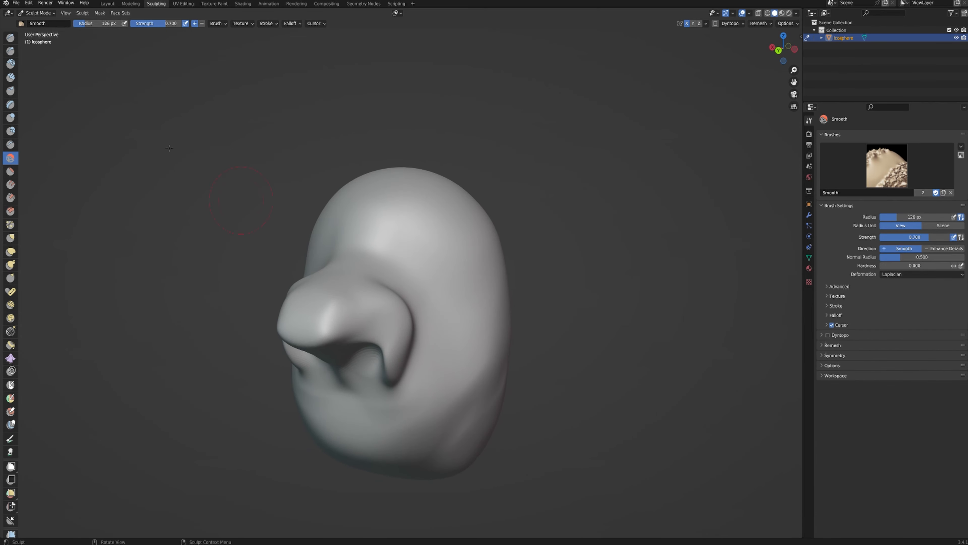
pyautogui.moveTo(195, 29); pyautogui.dragTo(363, 284, button='middle')
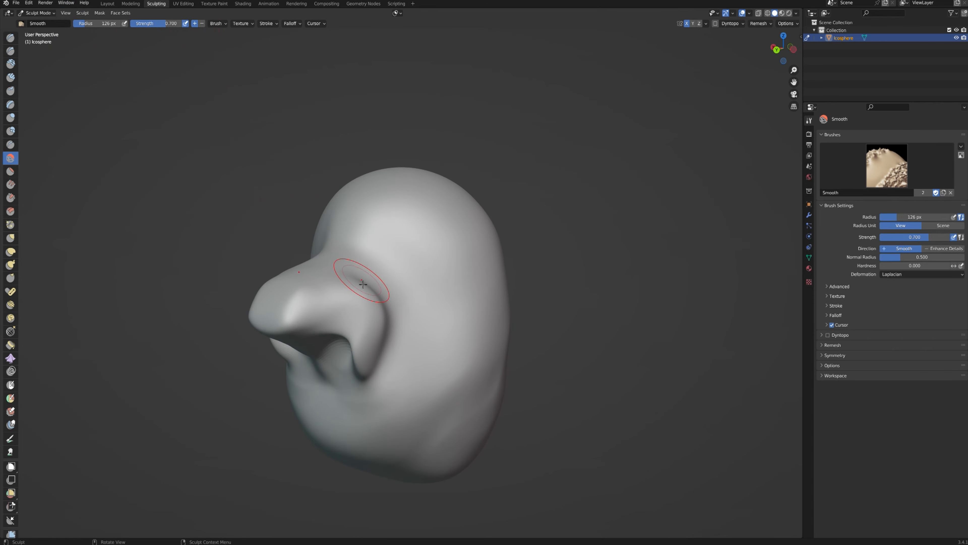
# Step: Try carving a groove beside the nose with the Draw Sharp brush in the Subtract direction at 126 px radius
pyautogui.click(10, 50)
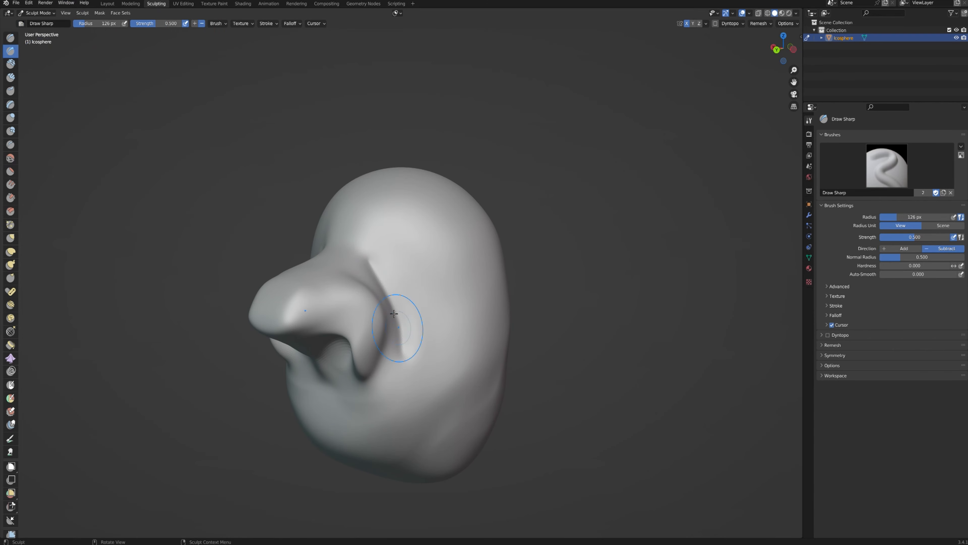
pyautogui.moveTo(401, 352)
pyautogui.mouseDown(button='middle')
pyautogui.moveTo(435, 372)
pyautogui.moveTo(393, 355)
pyautogui.mouseUp(button='middle')
pyautogui.hotkey('ctrl', 'z')
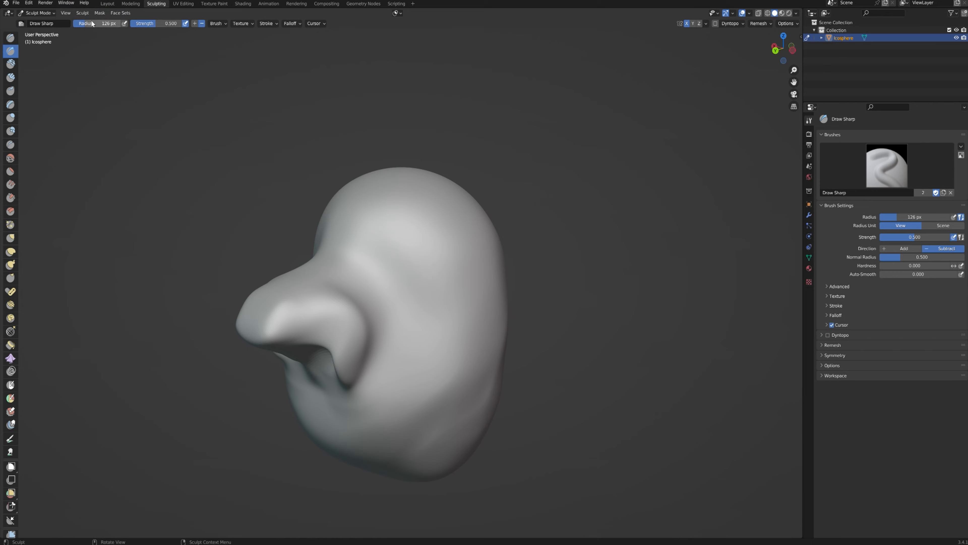
# Step: Build up the cheeks and a rounded muzzle below the nose with the Clay brush at 202 px radius and 0.500 strength
pyautogui.click(8, 65)
pyautogui.moveTo(345, 269); pyautogui.dragTo(399, 347)
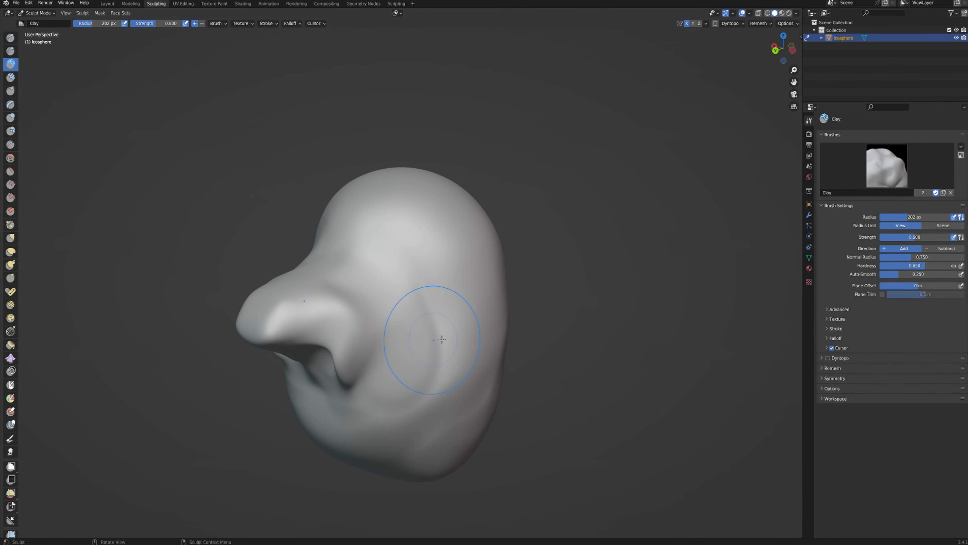
pyautogui.moveTo(442, 340); pyautogui.dragTo(472, 355, button='middle')
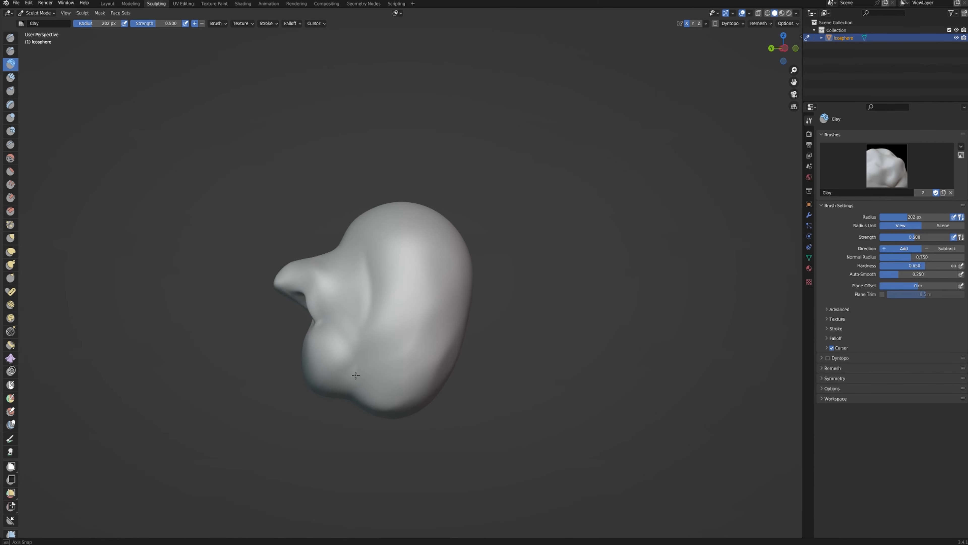
pyautogui.moveTo(356, 375)
pyautogui.mouseDown(button='middle')
pyautogui.moveTo(403, 349)
pyautogui.moveTo(440, 355)
pyautogui.moveTo(423, 360)
pyautogui.moveTo(410, 413)
pyautogui.mouseUp(button='middle')
# Step: Try adding volume to the side of the head with the Clay brush at 202 px radius
pyautogui.moveTo(416, 238); pyautogui.dragTo(424, 273, button='middle')
pyautogui.moveTo(422, 244); pyautogui.dragTo(442, 295)
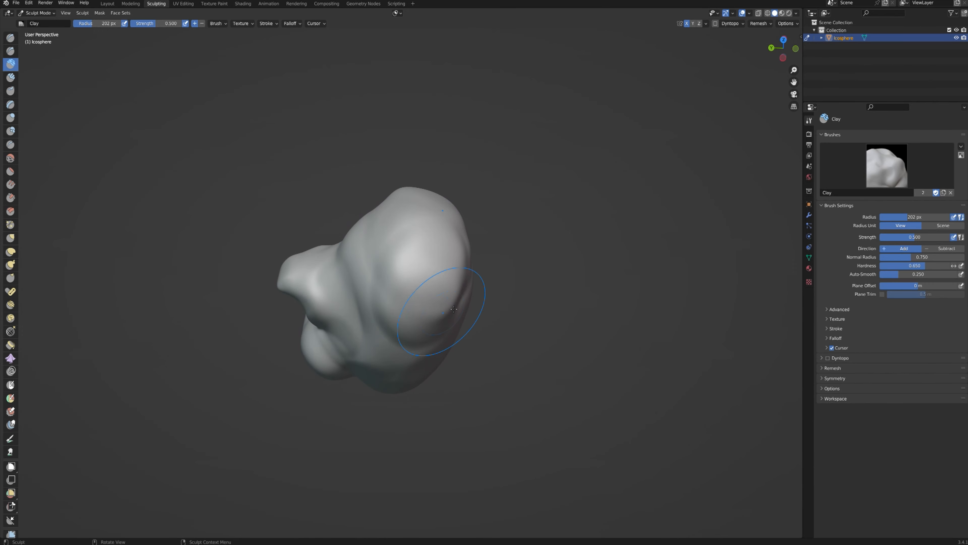
pyautogui.moveTo(451, 298); pyautogui.dragTo(494, 251, button='middle')
pyautogui.hotkey('ctrl', 'z')
# Step: Add more Clay strokes along the side of the face and the jaw from several angles
pyautogui.moveTo(443, 305); pyautogui.dragTo(439, 311)
pyautogui.moveTo(460, 283); pyautogui.dragTo(426, 264, button='middle')
pyautogui.moveTo(426, 264); pyautogui.dragTo(414, 343)
pyautogui.moveTo(416, 343)
pyautogui.mouseDown(button='middle')
pyautogui.moveTo(473, 313)
pyautogui.moveTo(439, 255)
pyautogui.mouseUp(button='middle')
pyautogui.moveTo(439, 255); pyautogui.dragTo(406, 362)
pyautogui.moveTo(457, 357)
pyautogui.mouseDown(button='middle')
pyautogui.moveTo(512, 345)
pyautogui.moveTo(275, 186)
pyautogui.mouseUp(button='middle')
# Step: Carve an oval mouth cavity below the nose with the Draw brush in the Subtract direction at 106 px radius and 0.717 strength
pyautogui.click(11, 51)
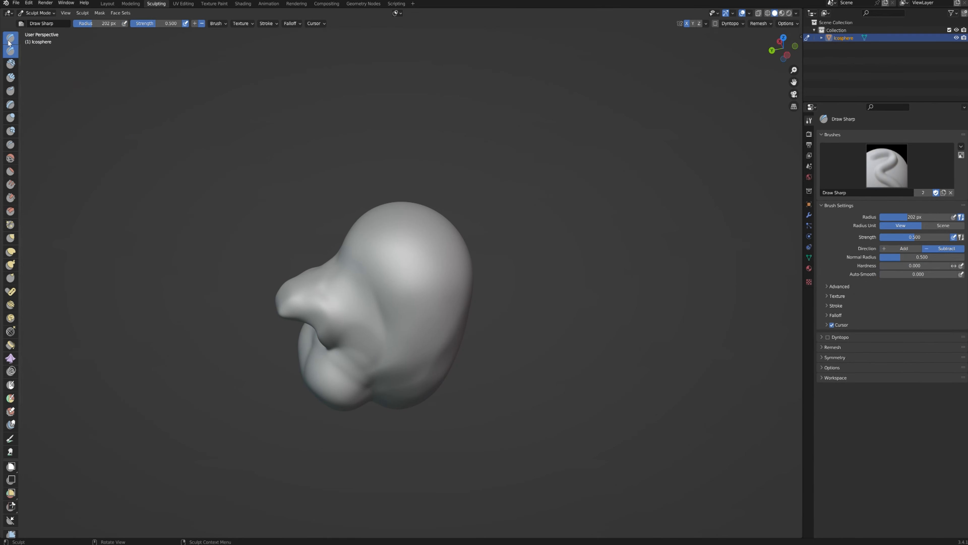
pyautogui.click(12, 40)
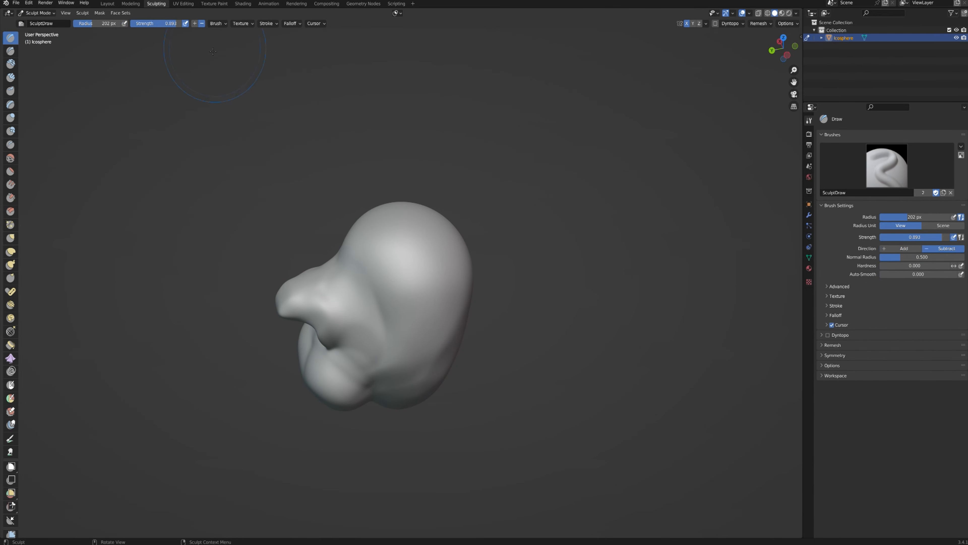
pyautogui.moveTo(381, 274)
pyautogui.mouseDown(button='middle')
pyautogui.moveTo(434, 287)
pyautogui.moveTo(423, 285)
pyautogui.mouseUp(button='middle')
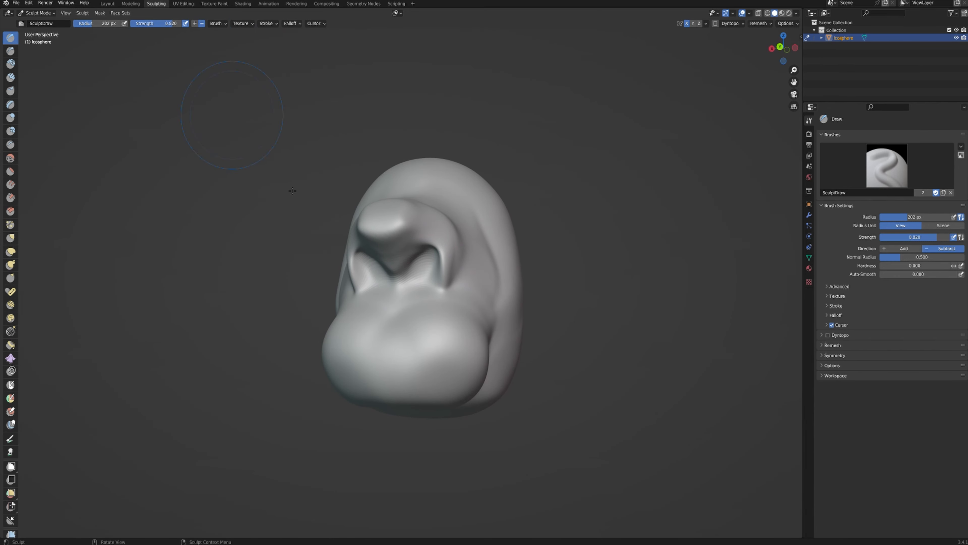
pyautogui.moveTo(293, 190)
pyautogui.mouseDown(button='middle')
pyautogui.moveTo(350, 264)
pyautogui.moveTo(335, 244)
pyautogui.mouseUp(button='middle')
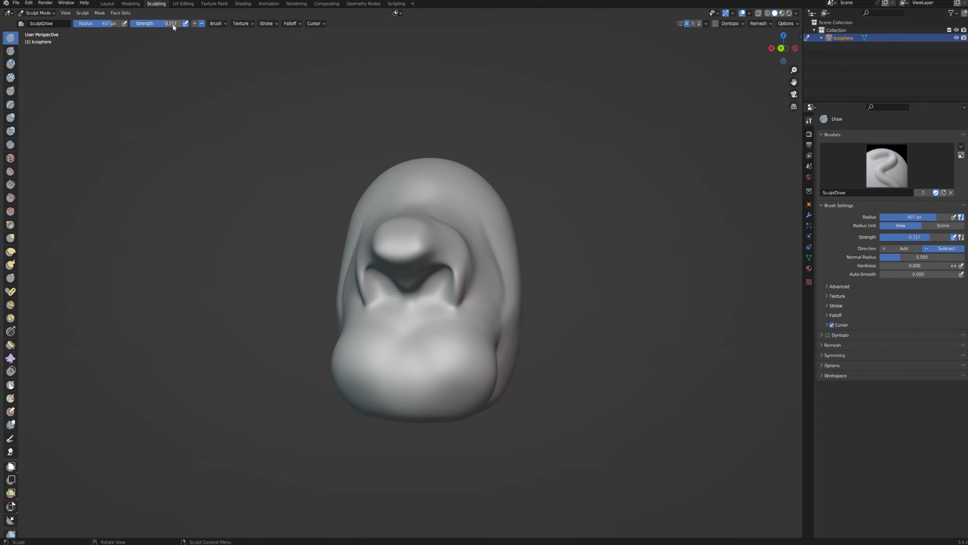
pyautogui.scroll(3, 366, 281)
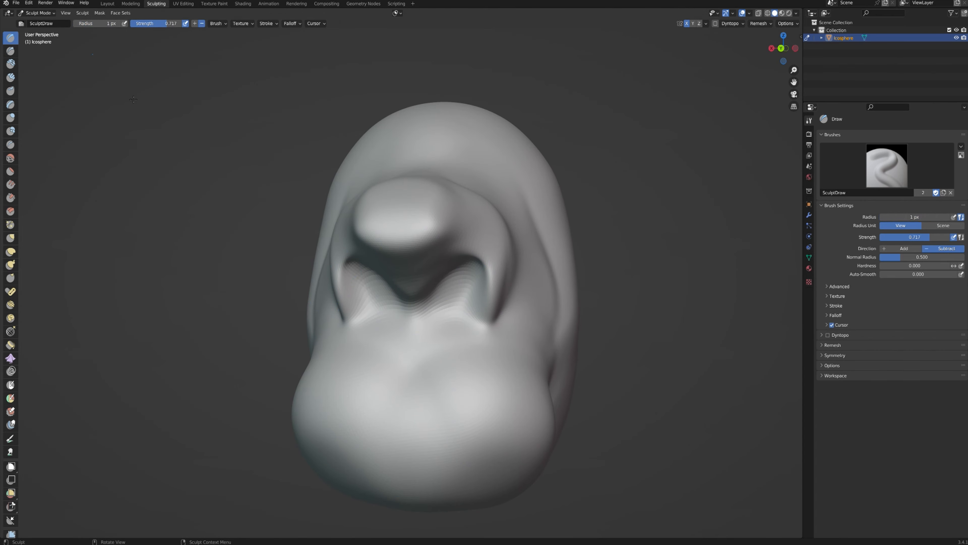
pyautogui.moveTo(363, 369)
pyautogui.mouseDown()
pyautogui.moveTo(439, 374)
pyautogui.moveTo(384, 375)
pyautogui.mouseUp()
pyautogui.moveTo(494, 379); pyautogui.dragTo(455, 384, button='middle')
pyautogui.hotkey('ctrl', 'z')
pyautogui.moveTo(465, 370)
pyautogui.mouseDown()
pyautogui.moveTo(377, 398)
pyautogui.moveTo(371, 362)
pyautogui.mouseUp()
pyautogui.hotkey('ctrl', 'z')
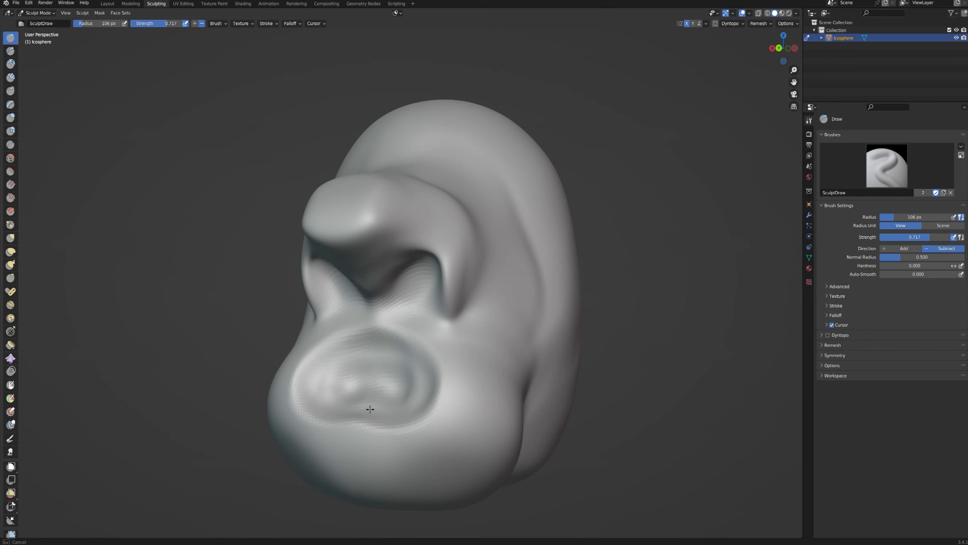
pyautogui.moveTo(357, 403)
pyautogui.mouseDown(button='middle')
pyautogui.moveTo(487, 406)
pyautogui.moveTo(415, 398)
pyautogui.mouseUp(button='middle')
# Step: Smooth the mouth cavity and its rim with the Smooth brush at 106 px radius and 0.700 strength, and check the head from several sides
pyautogui.click(10, 158)
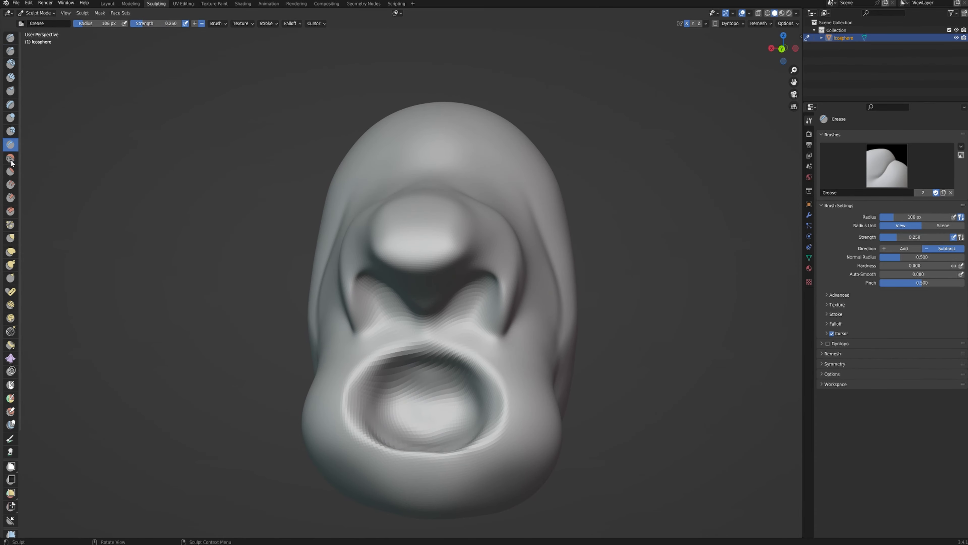
pyautogui.moveTo(425, 383); pyautogui.dragTo(470, 380, button='middle')
pyautogui.moveTo(530, 355); pyautogui.dragTo(452, 372, button='middle')
pyautogui.moveTo(422, 401); pyautogui.dragTo(439, 408)
pyautogui.scroll(-2, 465, 417)
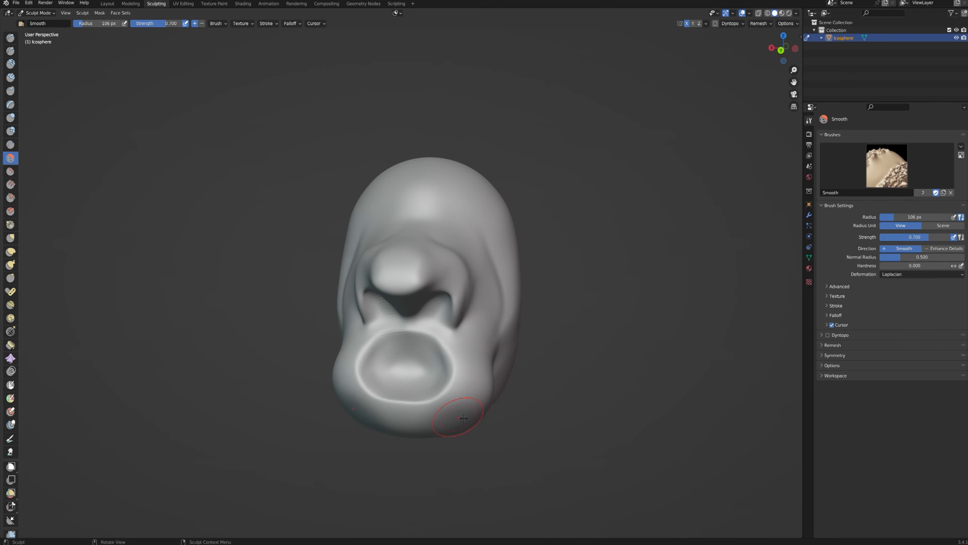
pyautogui.moveTo(464, 417)
pyautogui.mouseDown(button='middle')
pyautogui.moveTo(355, 410)
pyautogui.moveTo(496, 410)
pyautogui.moveTo(415, 408)
pyautogui.moveTo(421, 444)
pyautogui.moveTo(512, 393)
pyautogui.moveTo(567, 381)
pyautogui.moveTo(554, 409)
pyautogui.moveTo(437, 249)
pyautogui.mouseUp(button='middle')
pyautogui.scroll(3, 414, 407)
pyautogui.scroll(-2, 456, 438)
pyautogui.scroll(-2, 554, 408)
pyautogui.moveTo(393, 288); pyautogui.dragTo(401, 350, button='middle')
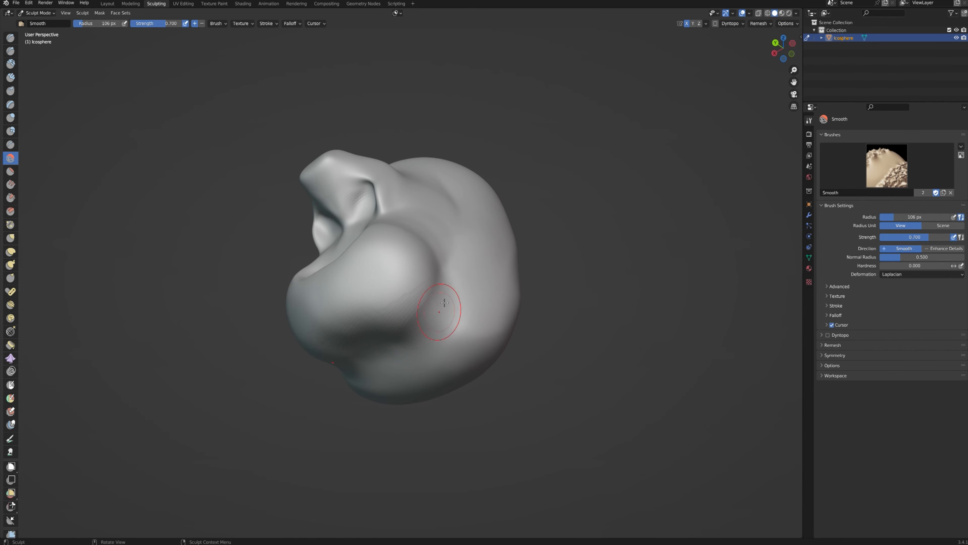
# Step: Carve two eye sockets above the nose with the Draw brush in the Subtract direction at 106 px radius and 0.717 strength
pyautogui.moveTo(444, 303); pyautogui.dragTo(389, 338, button='middle')
pyautogui.moveTo(402, 379); pyautogui.dragTo(445, 345, button='middle')
pyautogui.moveTo(447, 396); pyautogui.dragTo(426, 281, button='middle')
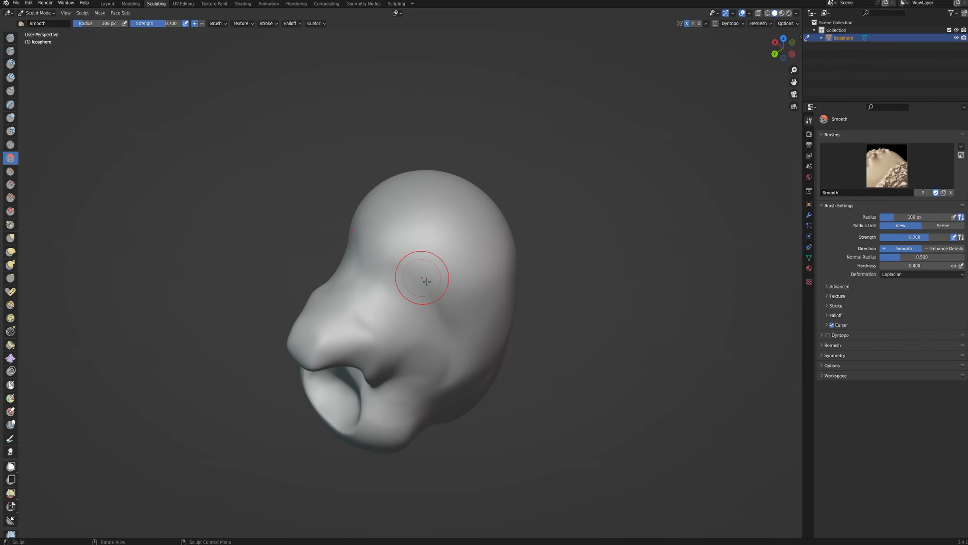
pyautogui.click(10, 37)
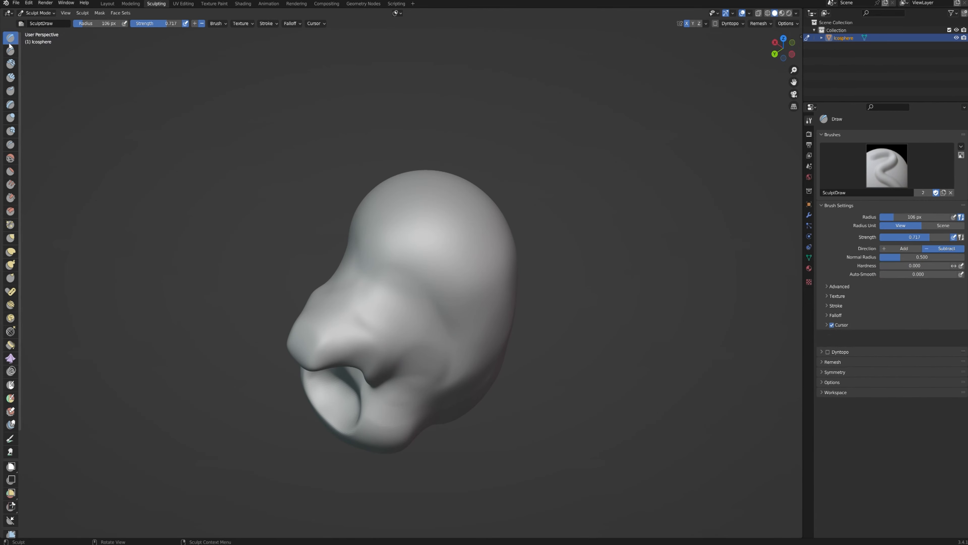
pyautogui.moveTo(465, 290); pyautogui.dragTo(503, 286, button='middle')
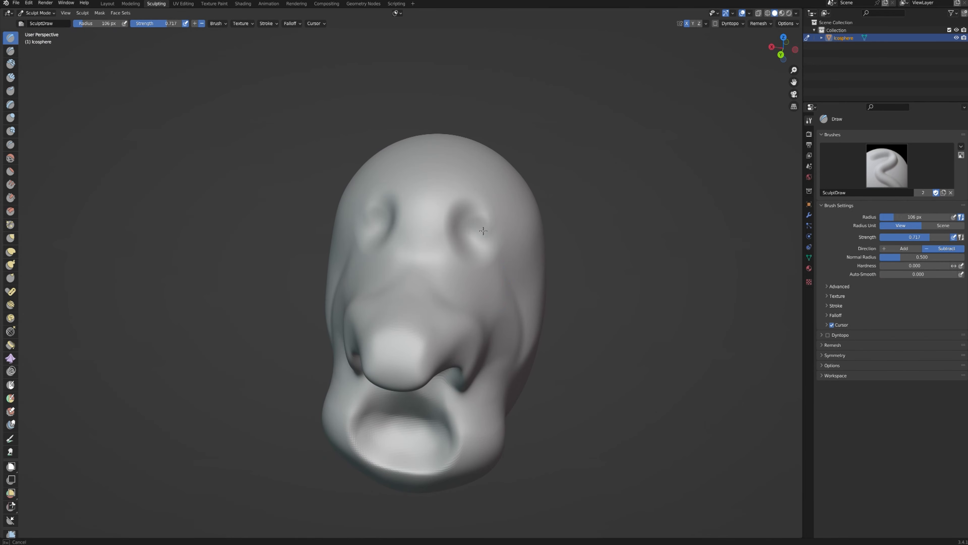
pyautogui.moveTo(484, 232)
pyautogui.mouseDown(button='middle')
pyautogui.moveTo(427, 219)
pyautogui.moveTo(446, 259)
pyautogui.moveTo(479, 246)
pyautogui.mouseUp(button='middle')
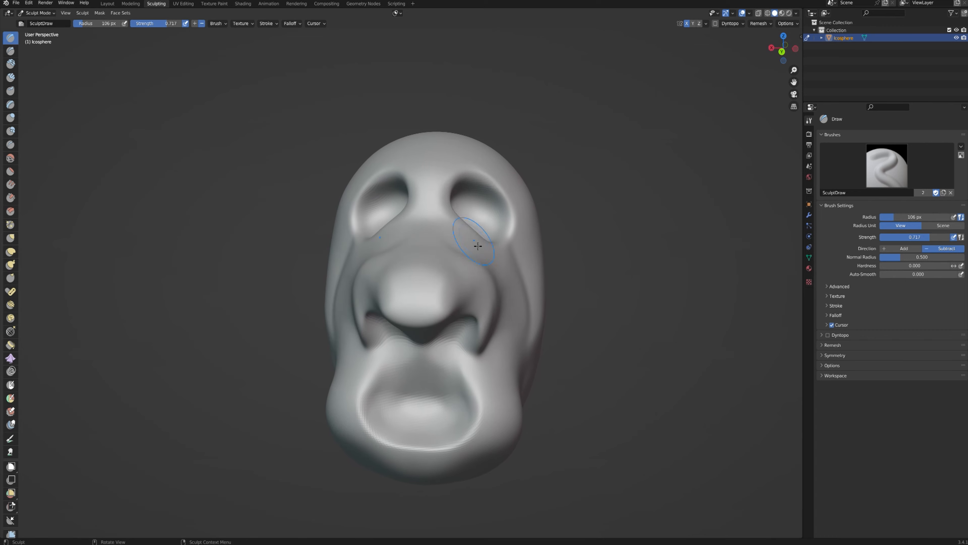
# Step: Try carving horizontal grooves across the forehead above the eye sockets with the Draw brush in the Subtract direction
pyautogui.moveTo(439, 172); pyautogui.dragTo(488, 163)
pyautogui.moveTo(419, 221); pyautogui.dragTo(442, 260, button='middle')
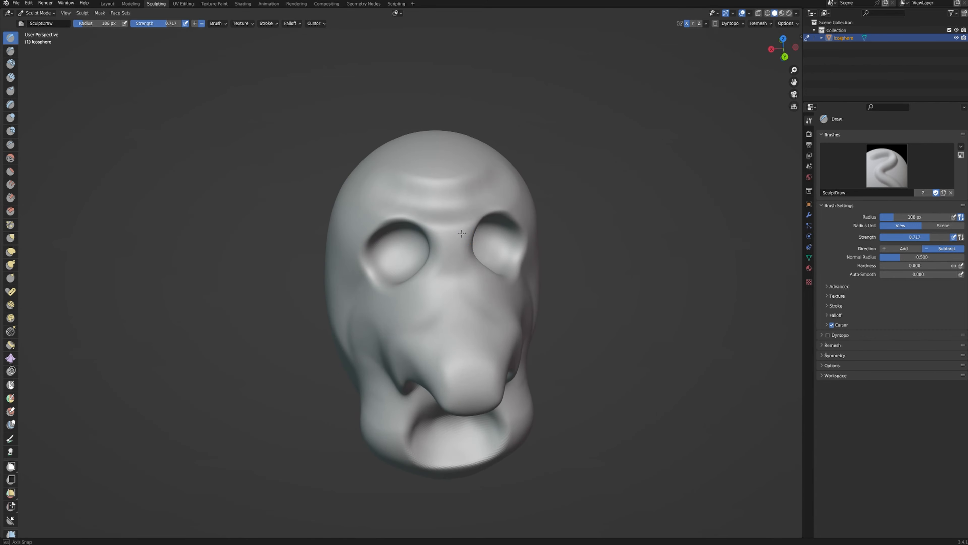
pyautogui.moveTo(439, 211)
pyautogui.mouseDown()
pyautogui.moveTo(478, 196)
pyautogui.moveTo(504, 210)
pyautogui.mouseUp()
pyautogui.moveTo(491, 252)
pyautogui.mouseDown(button='middle')
pyautogui.moveTo(461, 228)
pyautogui.moveTo(469, 223)
pyautogui.mouseUp(button='middle')
pyautogui.moveTo(452, 259); pyautogui.dragTo(404, 244, button='middle')
# Step: Try a Clay Strips stroke around the eye area, check it from another angle and undo it
pyautogui.click(11, 77)
pyautogui.moveTo(433, 213); pyautogui.dragTo(386, 267)
pyautogui.moveTo(453, 284); pyautogui.dragTo(492, 300, button='middle')
pyautogui.hotkey('ctrl', 'z')
# Step: Smooth the eye sockets with the Smooth brush at 106 px radius and 0.700 strength
pyautogui.click(10, 159)
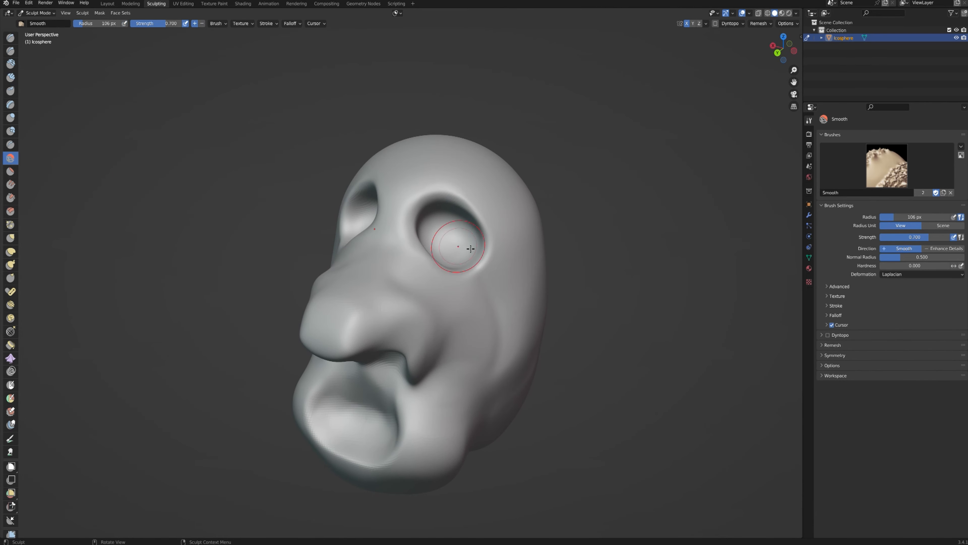
# Step: Try Multi-plane Scrape strokes along the side of the head at 106 px radius and 0.700 strength
pyautogui.click(10, 210)
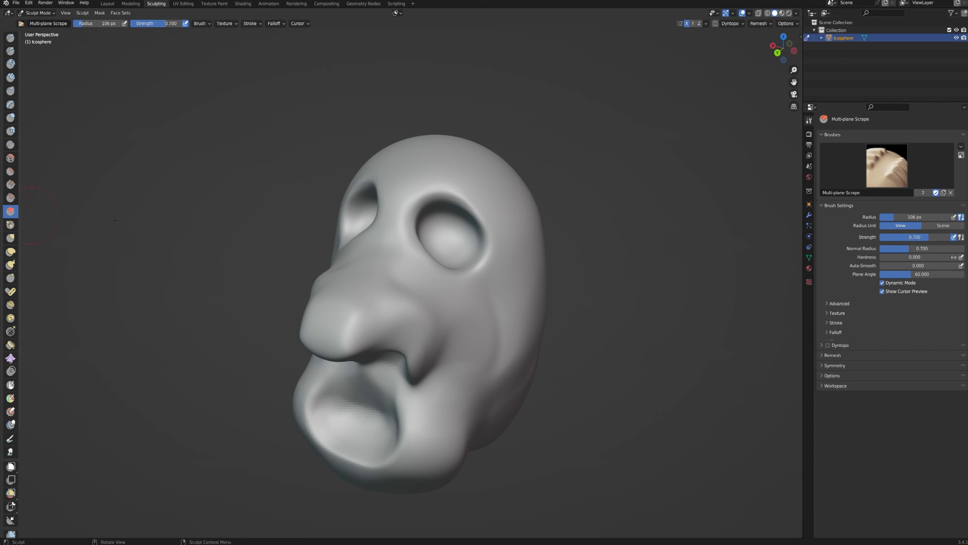
pyautogui.moveTo(498, 213); pyautogui.dragTo(517, 272)
pyautogui.moveTo(512, 256); pyautogui.dragTo(362, 201, button='middle')
pyautogui.moveTo(363, 201); pyautogui.dragTo(363, 346)
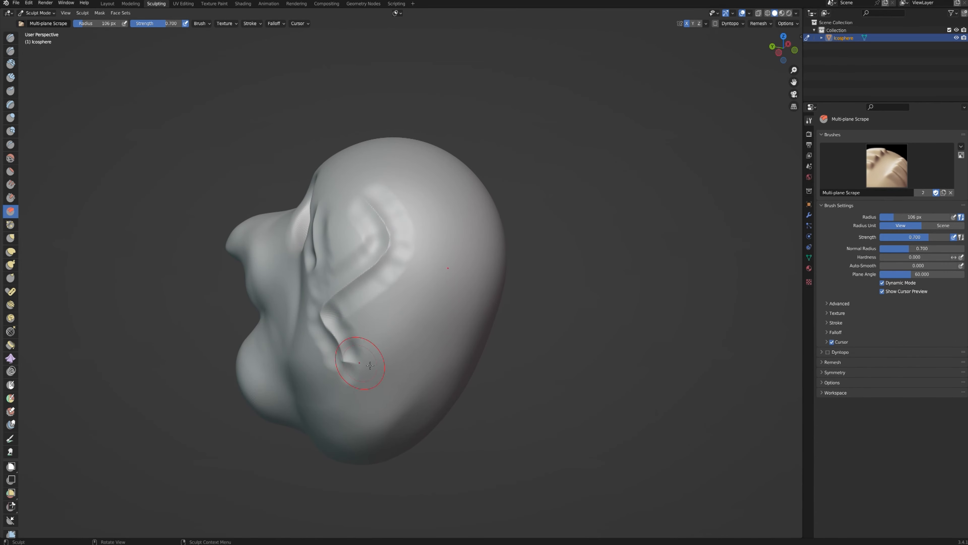
pyautogui.moveTo(363, 346)
pyautogui.mouseDown(button='middle')
pyautogui.moveTo(443, 303)
pyautogui.moveTo(476, 323)
pyautogui.moveTo(460, 270)
pyautogui.moveTo(492, 229)
pyautogui.moveTo(535, 126)
pyautogui.mouseUp(button='middle')
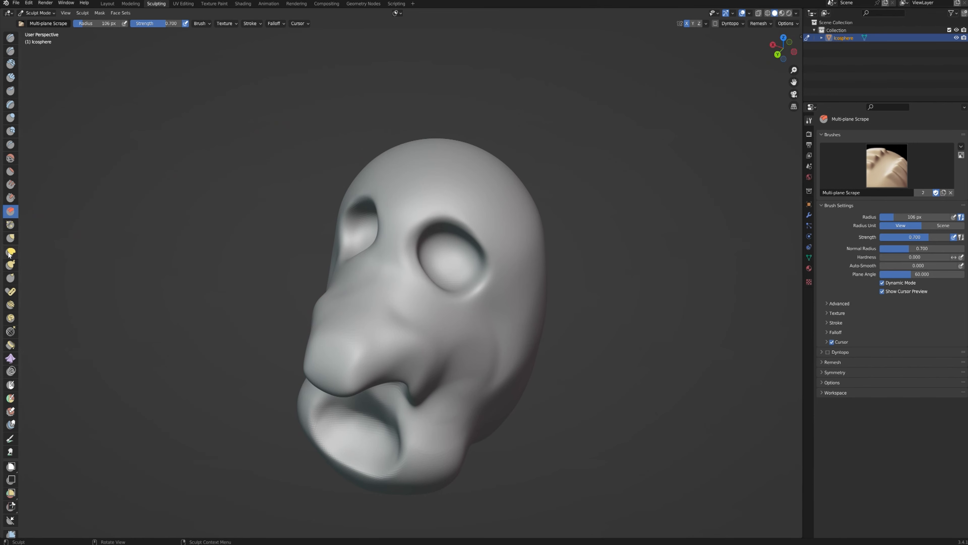
# Step: Try reshaping the edge of the eye sockets with the Grab brush at 106 px radius and 0.400 strength, and undo it
pyautogui.click(10, 237)
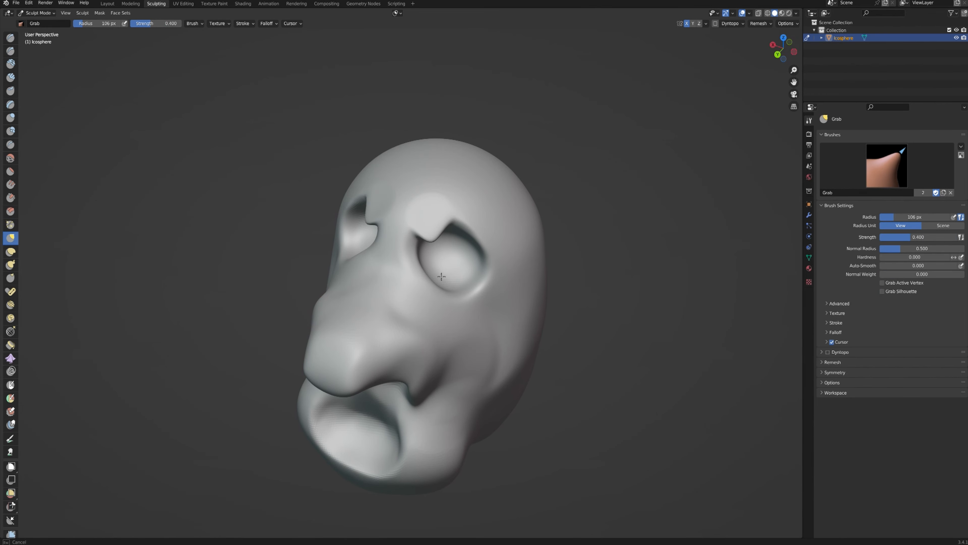
pyautogui.moveTo(464, 262); pyautogui.dragTo(477, 323)
pyautogui.moveTo(476, 323)
pyautogui.mouseDown(button='middle')
pyautogui.moveTo(525, 253)
pyautogui.moveTo(508, 266)
pyautogui.mouseUp(button='middle')
pyautogui.hotkey('ctrl', 'z')
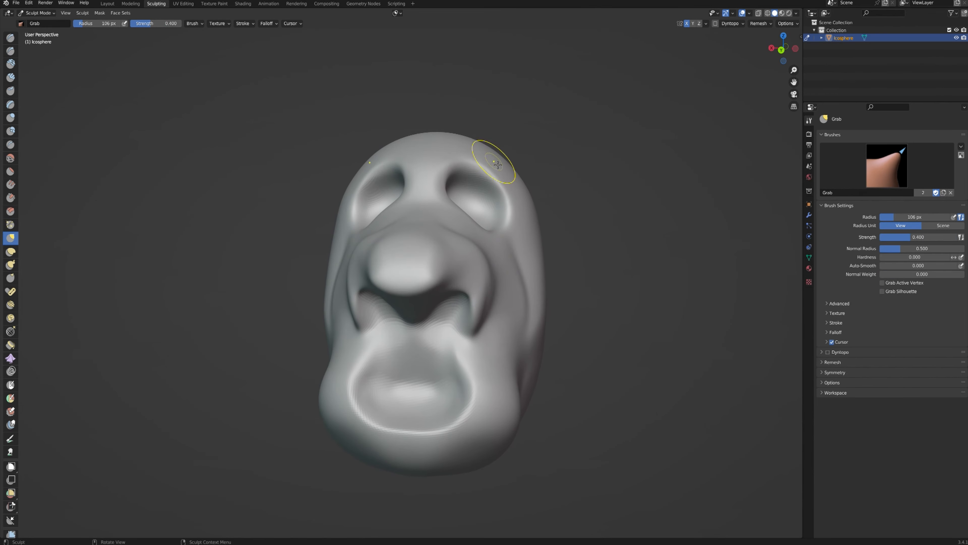
# Step: Try pulling two pointed spikes out of the face beside the nose with the Grab brush, and undo them
pyautogui.moveTo(493, 162)
pyautogui.mouseDown()
pyautogui.moveTo(443, 244)
pyautogui.moveTo(303, 370)
pyautogui.mouseUp()
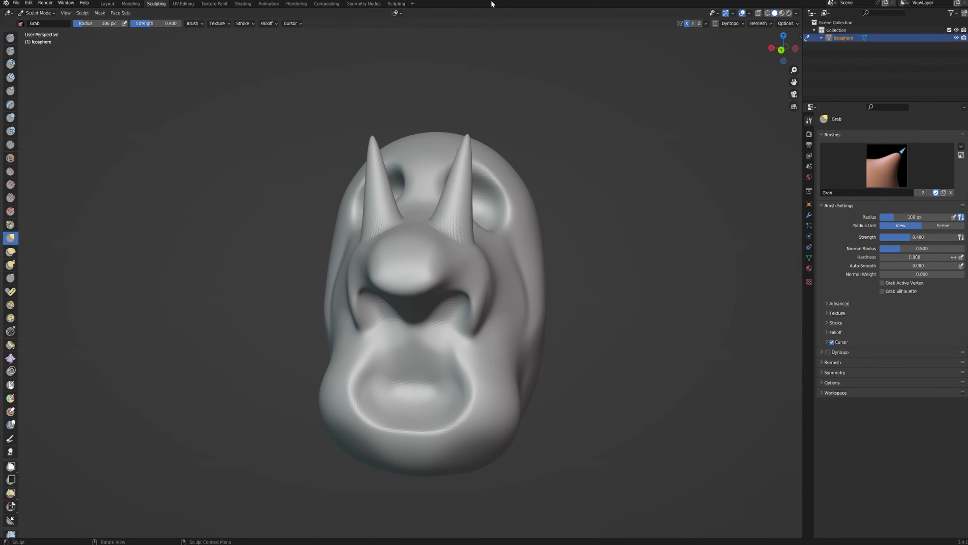
pyautogui.hotkey('ctrl', 'z')
pyautogui.moveTo(521, 157); pyautogui.dragTo(469, 211, button='middle')
pyautogui.moveTo(633, 56)
pyautogui.mouseDown(button='middle')
pyautogui.moveTo(595, 172)
pyautogui.moveTo(566, 215)
pyautogui.moveTo(581, 209)
pyautogui.mouseUp(button='middle')
pyautogui.hotkey('ctrl', 'z')
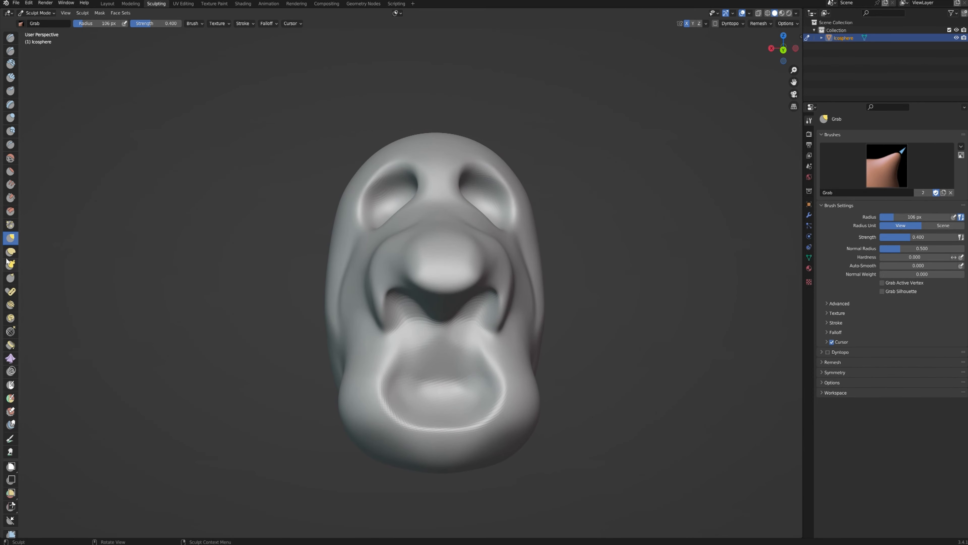
# Step: Nudge the surface around the eye sockets with the Elastic Deform brush at 106 px radius and 0.500 strength, checking from side and front
pyautogui.click(11, 251)
pyautogui.moveTo(375, 243); pyautogui.dragTo(379, 242)
pyautogui.moveTo(454, 199)
pyautogui.mouseDown()
pyautogui.moveTo(469, 213)
pyautogui.moveTo(443, 217)
pyautogui.mouseUp()
pyautogui.moveTo(443, 216); pyautogui.dragTo(368, 229, button='middle')
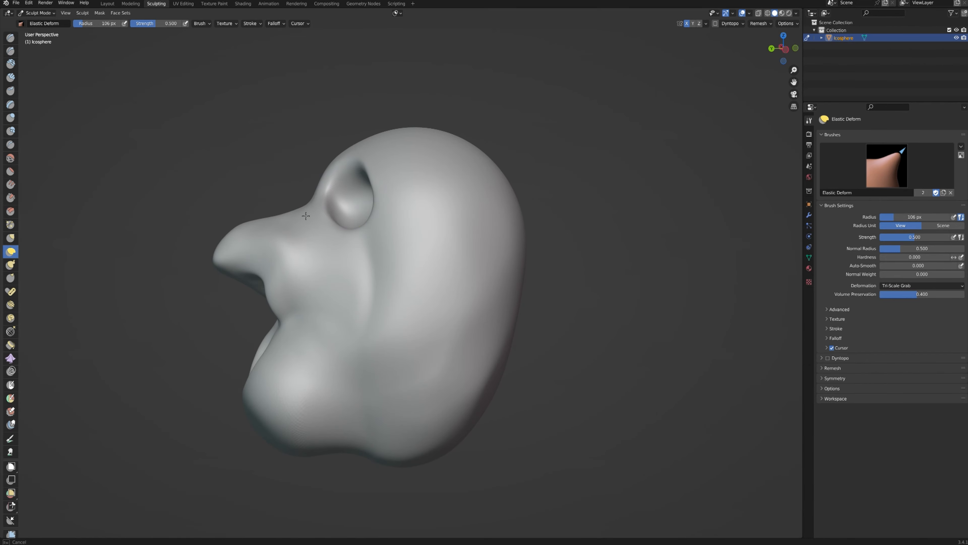
pyautogui.moveTo(305, 216)
pyautogui.mouseDown(button='middle')
pyautogui.moveTo(469, 359)
pyautogui.moveTo(460, 309)
pyautogui.moveTo(486, 243)
pyautogui.mouseUp(button='middle')
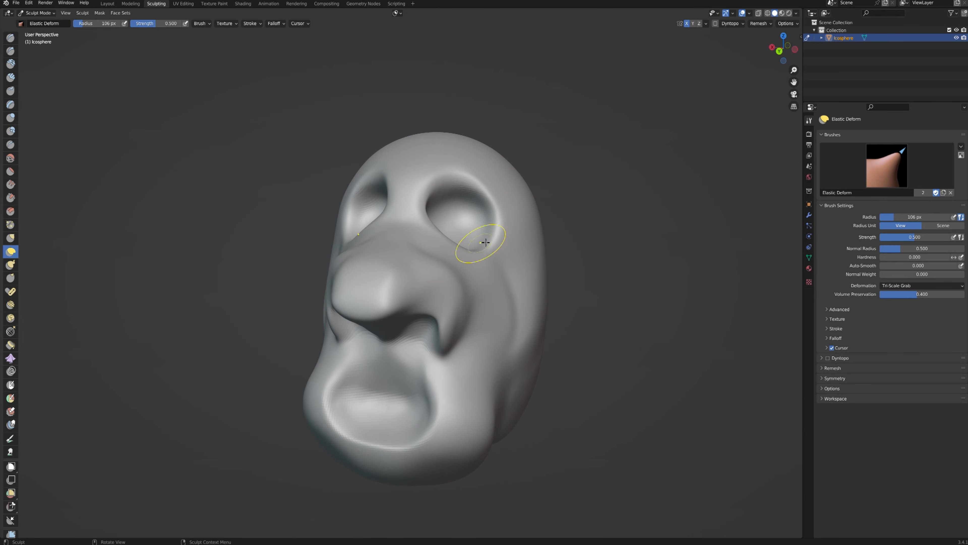
pyautogui.moveTo(474, 186); pyautogui.dragTo(467, 245, button='middle')
# Step: Try building up the top of the head with the Clay brush at 106 px radius, and set the brush strength to 0.144
pyautogui.click(11, 184)
pyautogui.moveTo(477, 179); pyautogui.dragTo(413, 173, button='middle')
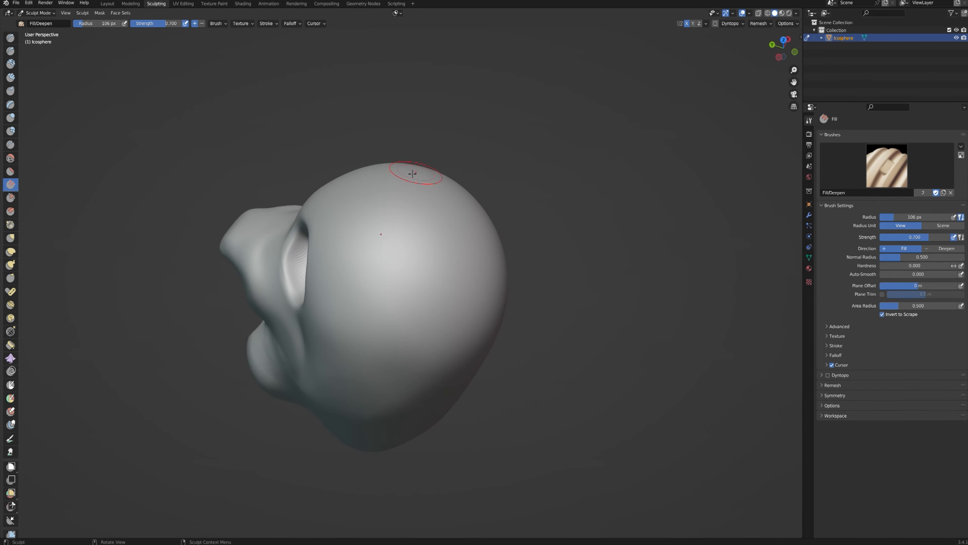
pyautogui.moveTo(395, 361); pyautogui.dragTo(358, 236, button='middle')
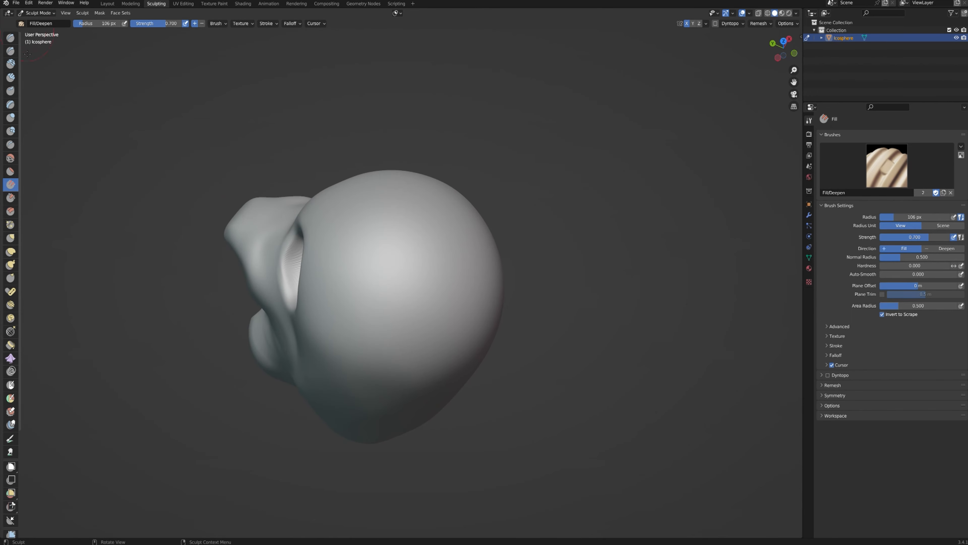
pyautogui.click(11, 64)
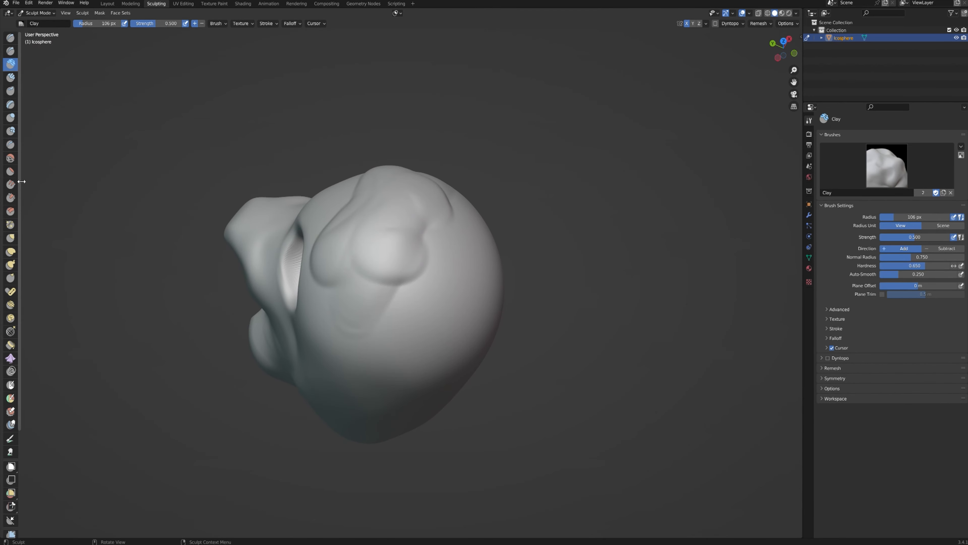
pyautogui.moveTo(257, 152); pyautogui.dragTo(250, 172, button='middle')
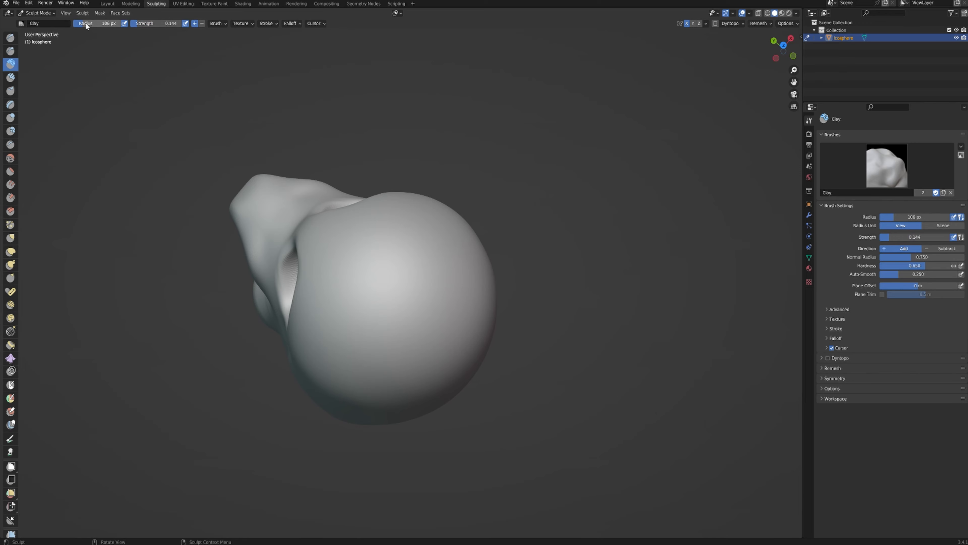
# Step: Set the brush radius to 308 px and try pulling out the back of the head with the Snake Hook brush at 1.000 strength
pyautogui.moveTo(475, 226); pyautogui.dragTo(424, 256, button='middle')
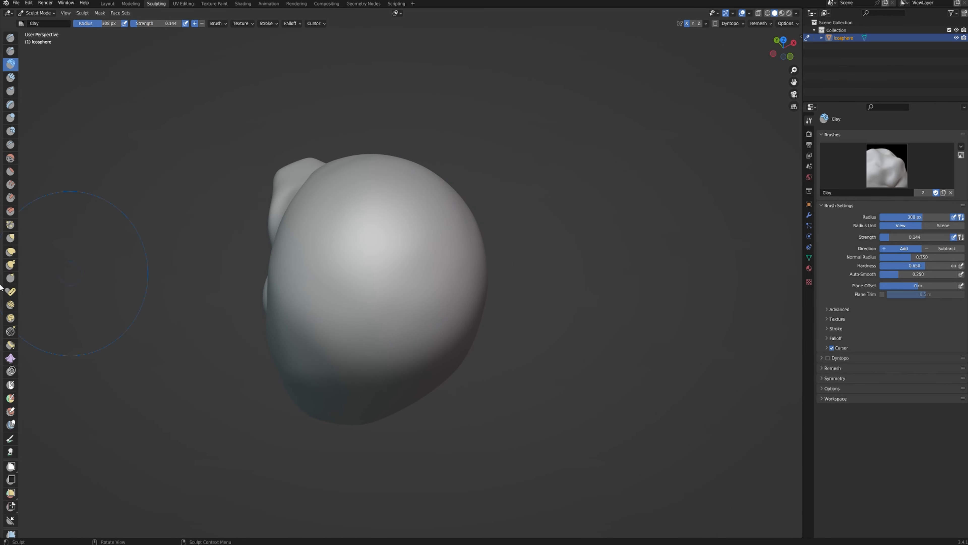
pyautogui.click(10, 265)
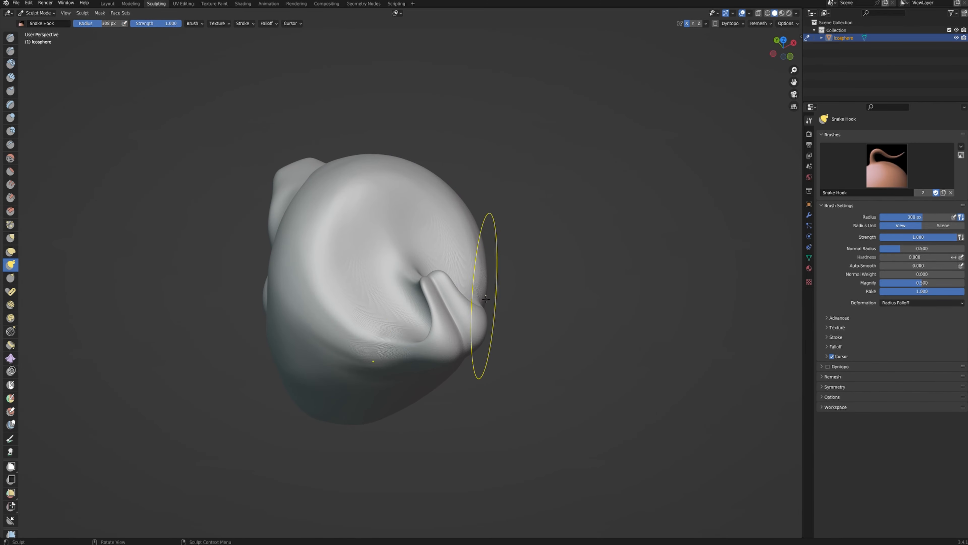
pyautogui.hotkey('ctrl', 'z')
pyautogui.moveTo(416, 309)
pyautogui.mouseDown(button='middle')
pyautogui.moveTo(552, 259)
pyautogui.moveTo(439, 267)
pyautogui.moveTo(554, 233)
pyautogui.moveTo(595, 288)
pyautogui.moveTo(599, 270)
pyautogui.moveTo(564, 277)
pyautogui.moveTo(600, 266)
pyautogui.moveTo(545, 288)
pyautogui.mouseUp(button='middle')
pyautogui.moveTo(429, 206)
pyautogui.mouseDown()
pyautogui.moveTo(433, 147)
pyautogui.moveTo(431, 220)
pyautogui.mouseUp()
pyautogui.moveTo(435, 213)
pyautogui.mouseDown(button='middle')
pyautogui.moveTo(478, 179)
pyautogui.moveTo(610, 141)
pyautogui.moveTo(397, 143)
pyautogui.mouseUp(button='middle')
pyautogui.hotkey('ctrl', 'z')
# Step: Pull two horn-like tufts up and forward from the top of the head with the Snake Hook brush at 308 px radius
pyautogui.moveTo(473, 182); pyautogui.dragTo(378, 191, button='middle')
pyautogui.moveTo(394, 199); pyautogui.dragTo(394, 195)
pyautogui.moveTo(354, 167); pyautogui.dragTo(372, 177)
pyautogui.moveTo(384, 184)
pyautogui.mouseDown(button='middle')
pyautogui.moveTo(477, 181)
pyautogui.moveTo(462, 194)
pyautogui.mouseUp(button='middle')
pyautogui.moveTo(438, 142)
pyautogui.mouseDown()
pyautogui.moveTo(345, 130)
pyautogui.moveTo(305, 160)
pyautogui.mouseUp()
pyautogui.moveTo(391, 152)
pyautogui.mouseDown(button='middle')
pyautogui.moveTo(443, 156)
pyautogui.moveTo(380, 156)
pyautogui.moveTo(496, 218)
pyautogui.moveTo(473, 225)
pyautogui.mouseUp(button='middle')
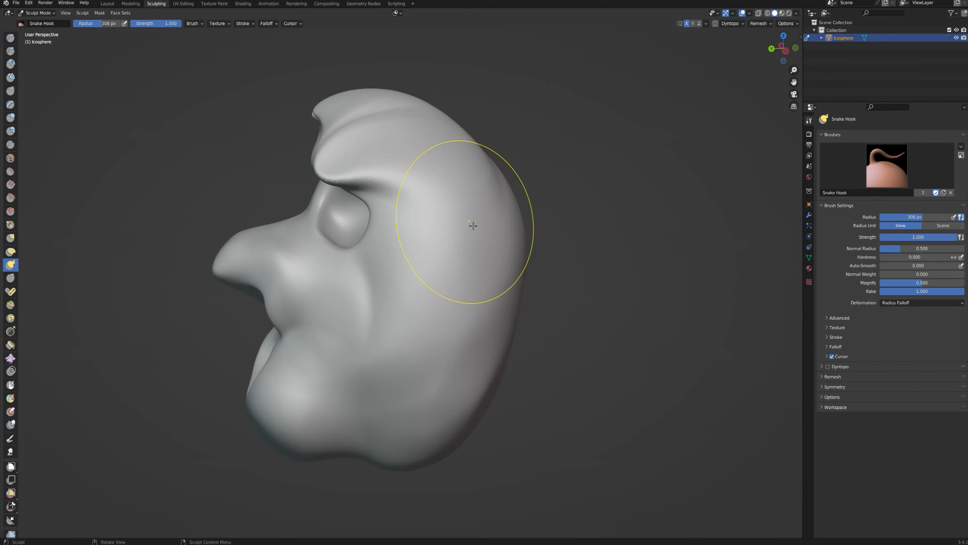
pyautogui.moveTo(470, 177)
pyautogui.mouseDown(button='middle')
pyautogui.moveTo(404, 277)
pyautogui.moveTo(497, 268)
pyautogui.moveTo(563, 295)
pyautogui.moveTo(508, 294)
pyautogui.mouseUp(button='middle')
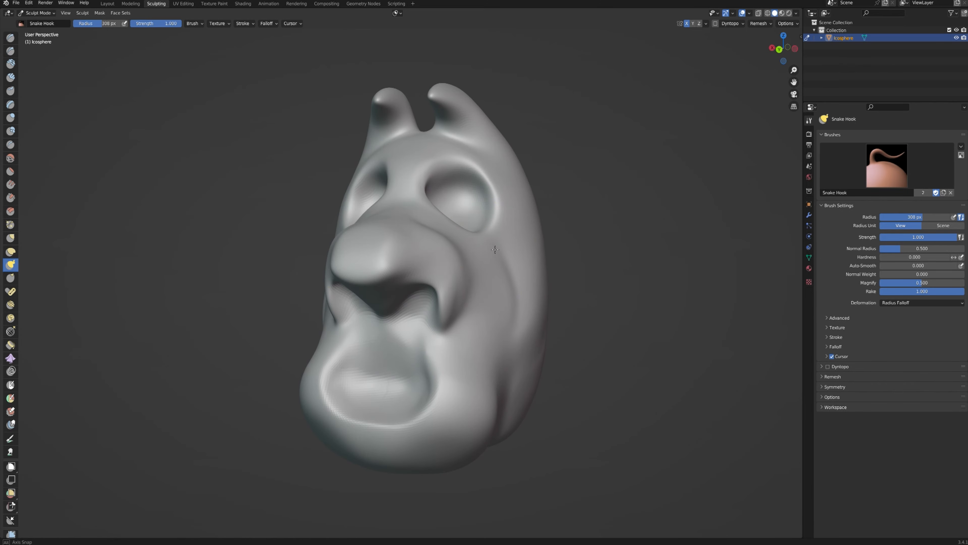
# Step: Pull more tufts sideways and upward from the crown with the Snake Hook brush, working from several angles
pyautogui.moveTo(495, 249); pyautogui.dragTo(514, 218, button='middle')
pyautogui.moveTo(545, 156)
pyautogui.mouseDown(button='middle')
pyautogui.moveTo(614, 228)
pyautogui.moveTo(514, 152)
pyautogui.mouseUp(button='middle')
pyautogui.moveTo(596, 180); pyautogui.dragTo(622, 162, button='middle')
pyautogui.moveTo(400, 134); pyautogui.dragTo(563, 155)
pyautogui.moveTo(562, 156)
pyautogui.mouseDown(button='middle')
pyautogui.moveTo(416, 126)
pyautogui.moveTo(556, 150)
pyautogui.mouseUp(button='middle')
pyautogui.moveTo(340, 122); pyautogui.dragTo(397, 122)
pyautogui.moveTo(396, 122)
pyautogui.mouseDown(button='middle')
pyautogui.moveTo(373, 95)
pyautogui.moveTo(311, 69)
pyautogui.moveTo(190, 109)
pyautogui.mouseUp(button='middle')
pyautogui.moveTo(447, 166); pyautogui.dragTo(438, 73)
pyautogui.moveTo(430, 110)
pyautogui.mouseDown(button='middle')
pyautogui.moveTo(412, 128)
pyautogui.moveTo(352, 101)
pyautogui.mouseUp(button='middle')
# Step: Pull large hair-like flaps outward and down over the sides of the head with the Snake Hook brush, and check the front
pyautogui.moveTo(404, 110); pyautogui.dragTo(439, 117)
pyautogui.moveTo(438, 117); pyautogui.dragTo(538, 109, button='middle')
pyautogui.moveTo(490, 137)
pyautogui.mouseDown()
pyautogui.moveTo(523, 236)
pyautogui.moveTo(528, 215)
pyautogui.mouseUp()
pyautogui.moveTo(528, 216); pyautogui.dragTo(436, 239, button='middle')
pyautogui.moveTo(416, 193)
pyautogui.mouseDown(button='middle')
pyautogui.moveTo(376, 194)
pyautogui.moveTo(330, 168)
pyautogui.mouseUp(button='middle')
pyautogui.moveTo(341, 187); pyautogui.dragTo(345, 228)
pyautogui.moveTo(379, 225)
pyautogui.mouseDown(button='middle')
pyautogui.moveTo(442, 245)
pyautogui.moveTo(496, 229)
pyautogui.mouseUp(button='middle')
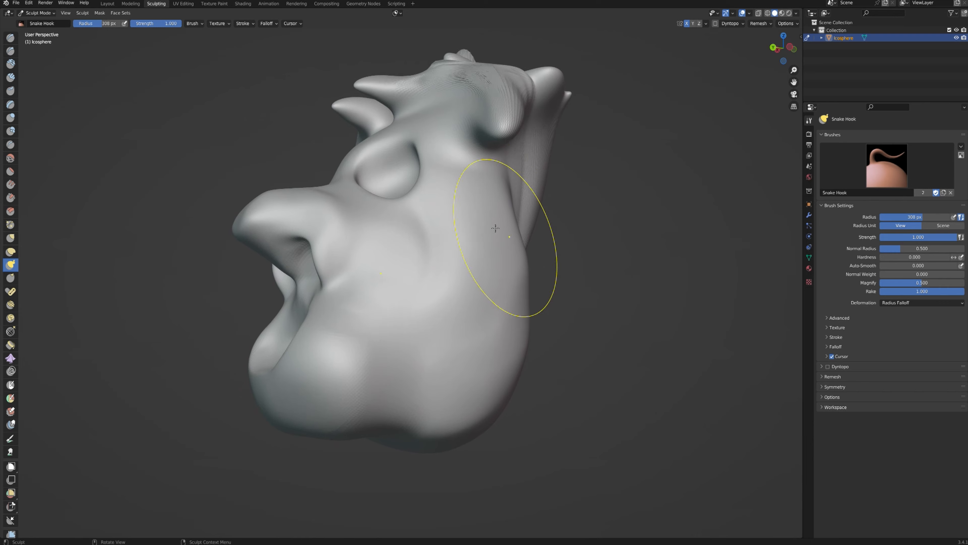
pyautogui.moveTo(520, 296); pyautogui.dragTo(541, 258, button='middle')
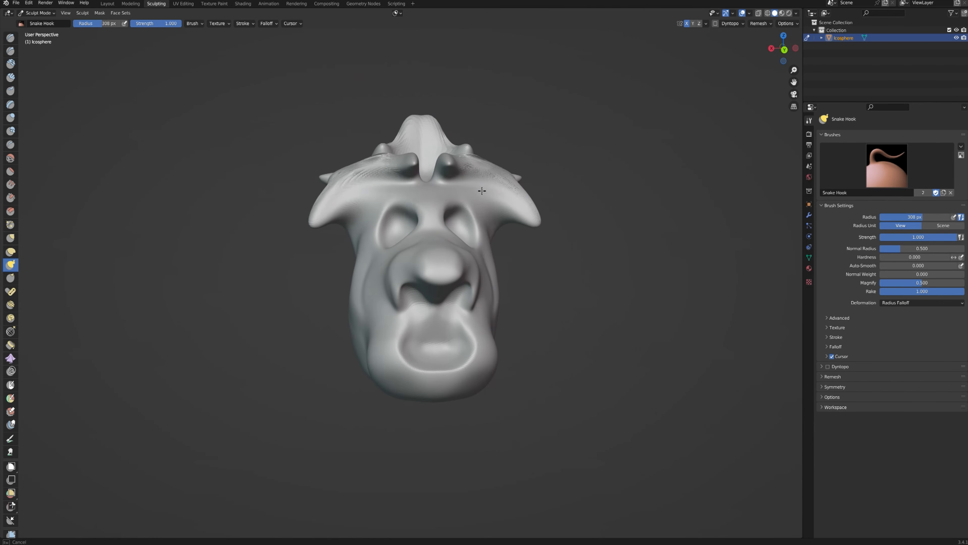
pyautogui.moveTo(482, 191)
pyautogui.mouseDown(button='middle')
pyautogui.moveTo(506, 228)
pyautogui.moveTo(202, 23)
pyautogui.mouseUp(button='middle')
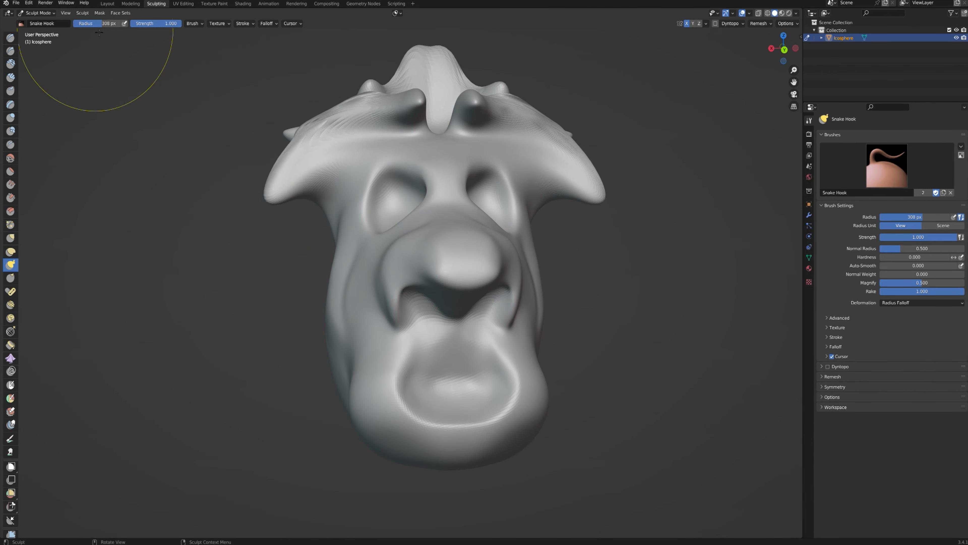
# Step: Set the Snake Hook radius to 85 px and pull smaller strands out of the hair above the eyes and on the crown
pyautogui.press('f')
pyautogui.moveTo(438, 229); pyautogui.dragTo(513, 254, button='middle')
pyautogui.moveTo(413, 150); pyautogui.dragTo(419, 208)
pyautogui.moveTo(534, 179)
pyautogui.mouseDown(button='middle')
pyautogui.moveTo(515, 171)
pyautogui.moveTo(457, 215)
pyautogui.mouseUp(button='middle')
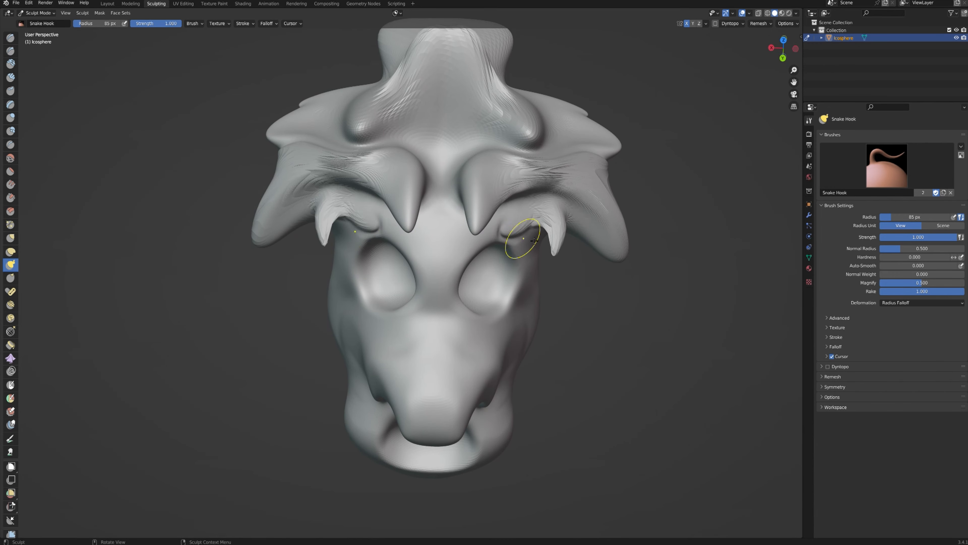
pyautogui.moveTo(549, 172); pyautogui.dragTo(579, 225)
pyautogui.moveTo(547, 139); pyautogui.dragTo(603, 166)
pyautogui.moveTo(456, 165); pyautogui.dragTo(461, 240)
pyautogui.moveTo(461, 240)
pyautogui.mouseDown(button='middle')
pyautogui.moveTo(440, 226)
pyautogui.moveTo(521, 217)
pyautogui.moveTo(526, 207)
pyautogui.mouseUp(button='middle')
pyautogui.moveTo(389, 67); pyautogui.dragTo(443, 114)
pyautogui.moveTo(381, 153)
pyautogui.mouseDown(button='middle')
pyautogui.moveTo(398, 156)
pyautogui.moveTo(324, 199)
pyautogui.moveTo(378, 152)
pyautogui.moveTo(401, 190)
pyautogui.moveTo(541, 221)
pyautogui.moveTo(558, 249)
pyautogui.mouseUp(button='middle')
# Step: Smooth the hair strands at the front and back of the head with the Smooth brush at 85 px radius and 0.700 strength
pyautogui.click(10, 158)
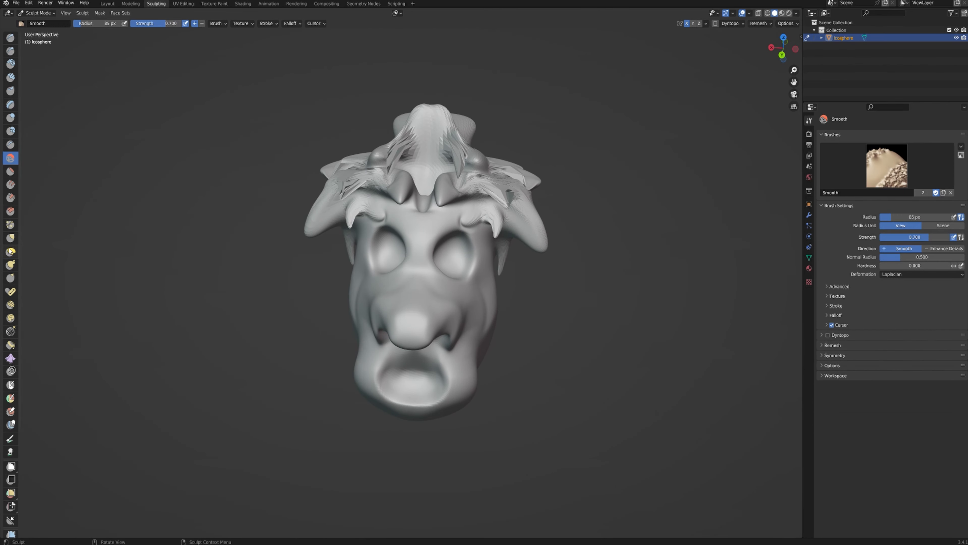
pyautogui.moveTo(429, 181); pyautogui.dragTo(328, 213)
pyautogui.moveTo(328, 214); pyautogui.dragTo(423, 202, button='middle')
pyautogui.moveTo(381, 163)
pyautogui.mouseDown()
pyautogui.moveTo(377, 191)
pyautogui.moveTo(362, 164)
pyautogui.mouseUp()
pyautogui.moveTo(362, 229); pyautogui.dragTo(374, 191, button='middle')
pyautogui.moveTo(377, 183)
pyautogui.mouseDown()
pyautogui.moveTo(372, 204)
pyautogui.moveTo(381, 183)
pyautogui.mouseUp()
pyautogui.moveTo(340, 237); pyautogui.dragTo(408, 253, button='middle')
pyautogui.moveTo(400, 183); pyautogui.dragTo(422, 201)
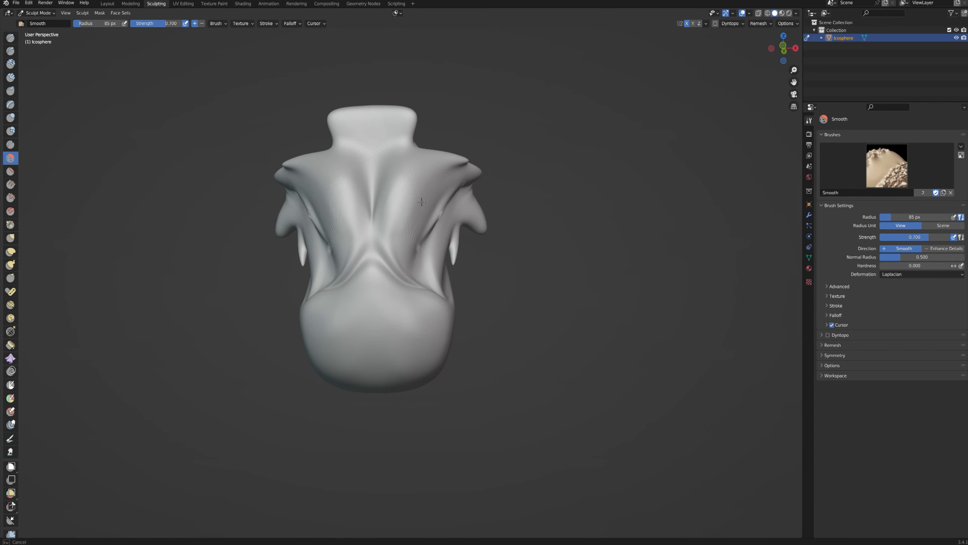
# Step: Smooth the remaining rough strands on the sides and top of the hair, and check the whole head from the front
pyautogui.moveTo(375, 224); pyautogui.dragTo(444, 200, button='middle')
pyautogui.moveTo(444, 200); pyautogui.dragTo(446, 227)
pyautogui.moveTo(446, 227); pyautogui.dragTo(491, 220, button='middle')
pyautogui.moveTo(473, 206)
pyautogui.mouseDown()
pyautogui.moveTo(454, 195)
pyautogui.moveTo(471, 205)
pyautogui.moveTo(484, 183)
pyautogui.moveTo(400, 172)
pyautogui.mouseUp()
pyautogui.moveTo(400, 171)
pyautogui.mouseDown(button='middle')
pyautogui.moveTo(446, 141)
pyautogui.moveTo(433, 210)
pyautogui.moveTo(503, 189)
pyautogui.mouseUp(button='middle')
pyautogui.scroll(-3, 451, 207)
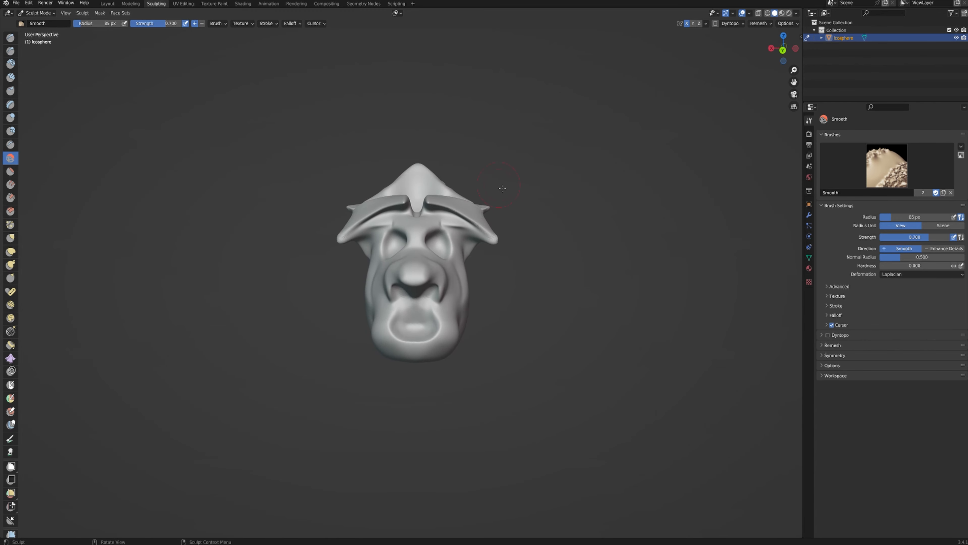
pyautogui.moveTo(462, 154); pyautogui.dragTo(238, 42, button='middle')
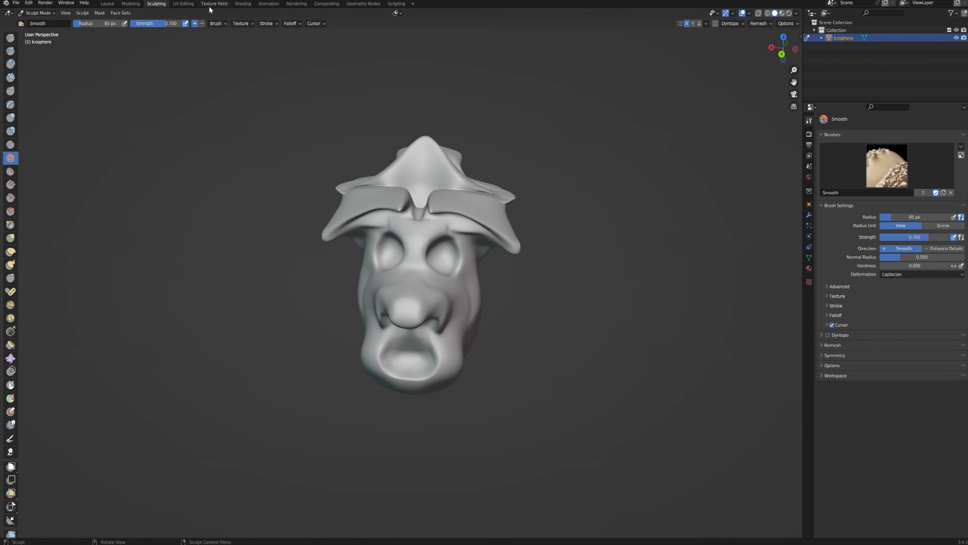
# Step: Look over the head in the UV Editing and Texture Paint workspaces
pyautogui.click(183, 4)
pyautogui.click(219, 3)
pyautogui.moveTo(633, 241)
pyautogui.mouseDown(button='middle')
pyautogui.moveTo(587, 263)
pyautogui.moveTo(564, 252)
pyautogui.mouseUp(button='middle')
pyautogui.scroll(-3, 587, 263)
pyautogui.click(564, 251)
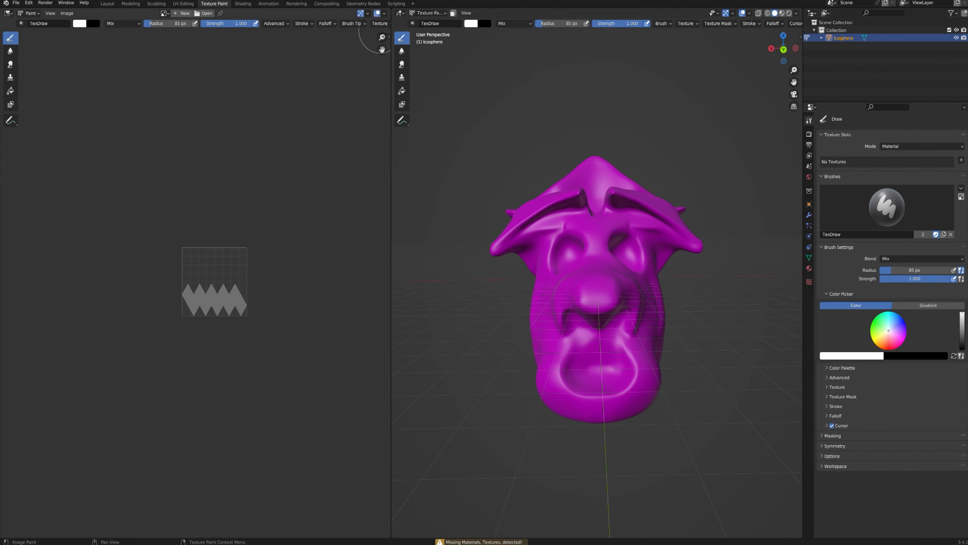
# Step: In the Shading workspace, create a new material for the head and name it Ebalo
pyautogui.click(243, 3)
pyautogui.moveTo(439, 198)
pyautogui.mouseDown(button='middle')
pyautogui.moveTo(472, 207)
pyautogui.moveTo(395, 189)
pyautogui.mouseUp(button='middle')
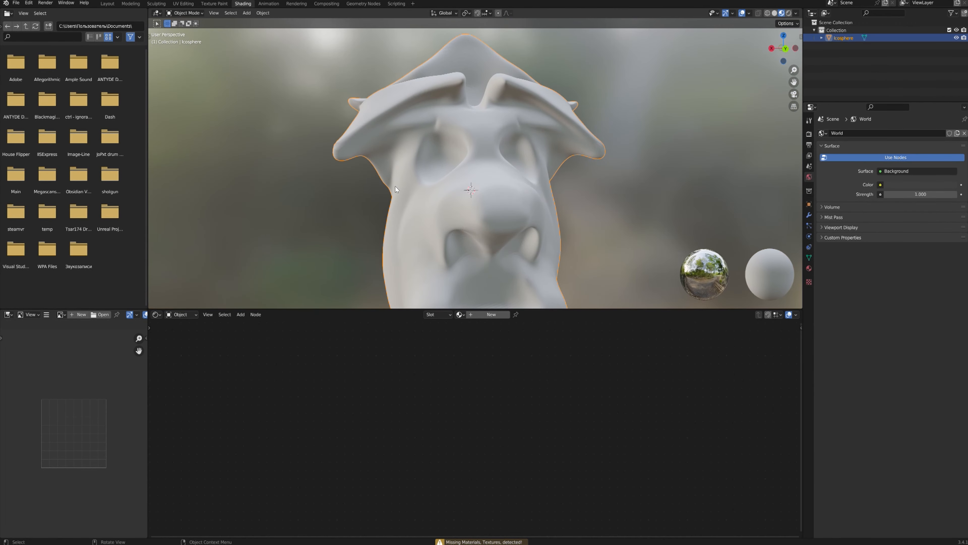
pyautogui.click(481, 313)
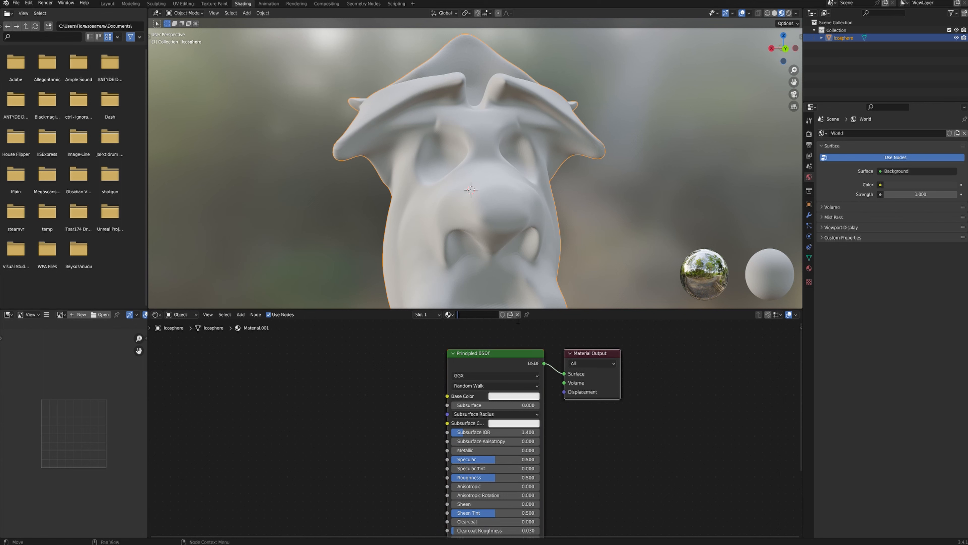
pyautogui.write('Ebalo')
pyautogui.press('Return')
pyautogui.rightClick(365, 392)
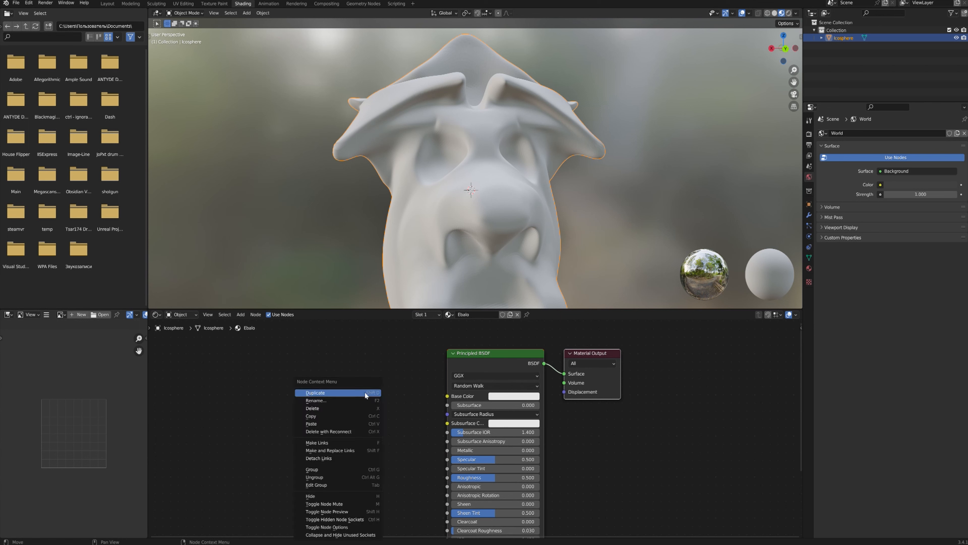
pyautogui.press('h')
pyautogui.press('m')
pyautogui.press('g')
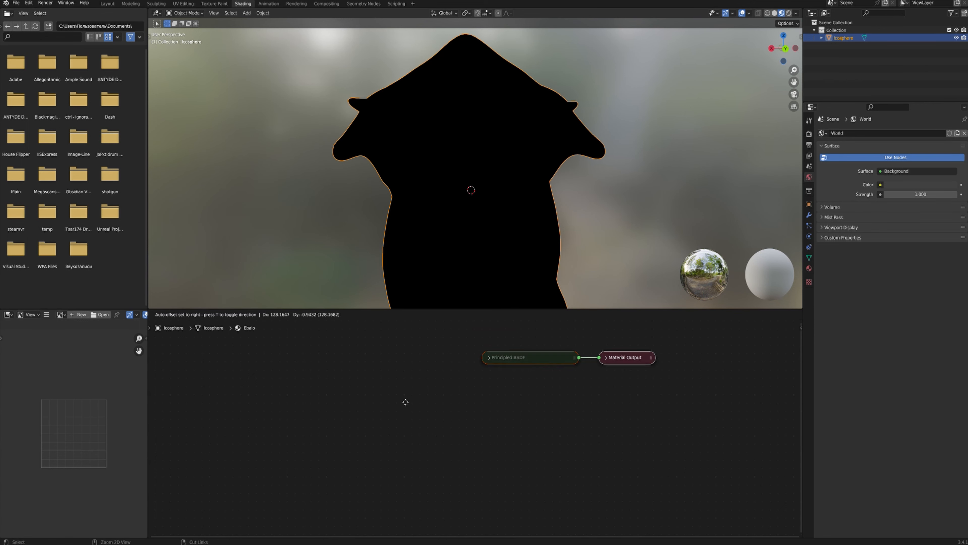
pyautogui.click(423, 365)
pyautogui.hotkey('ctrl', 'z')
pyautogui.scroll(-2, 454, 384)
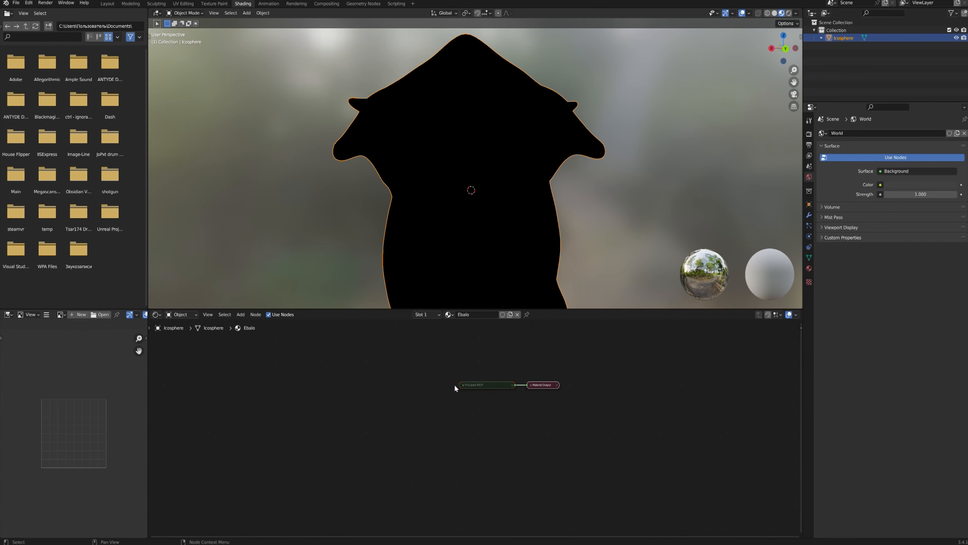
pyautogui.scroll(1, 473, 368)
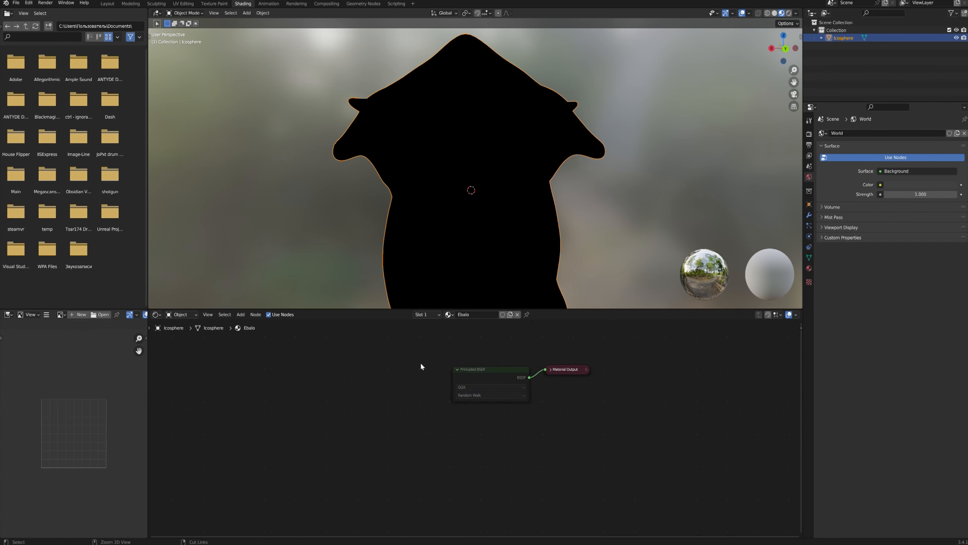
# Step: Assign the existing material named Material to the head and add an Image Texture node beside the Principled BSDF
pyautogui.click(449, 314)
pyautogui.click(462, 334)
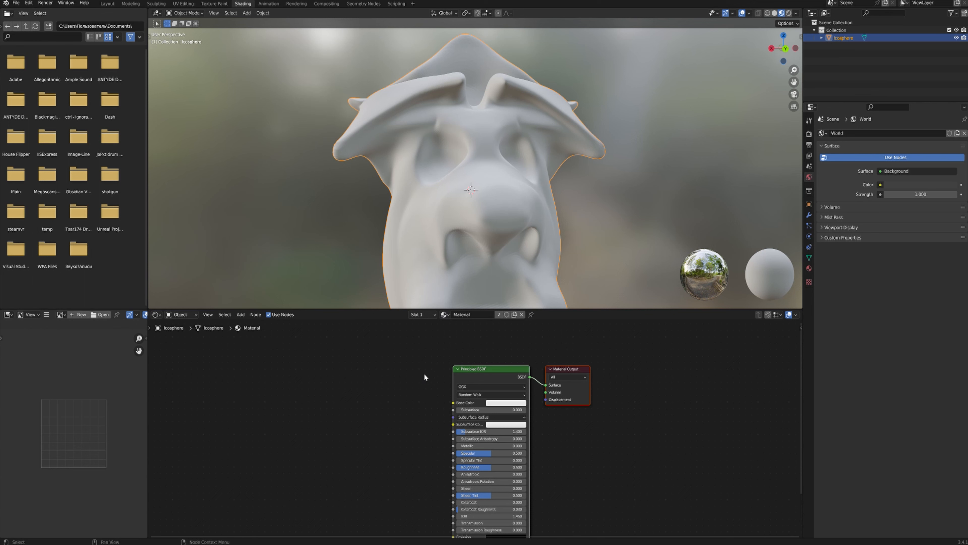
pyautogui.rightClick(402, 384)
pyautogui.hotkey('shift', 'a')
pyautogui.click(380, 427)
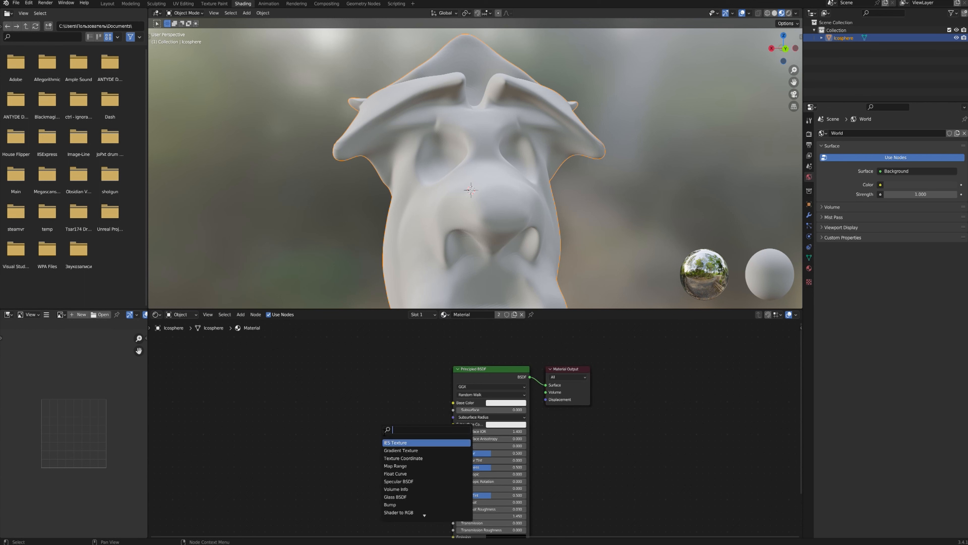
pyautogui.write('image')
pyautogui.press('Return')
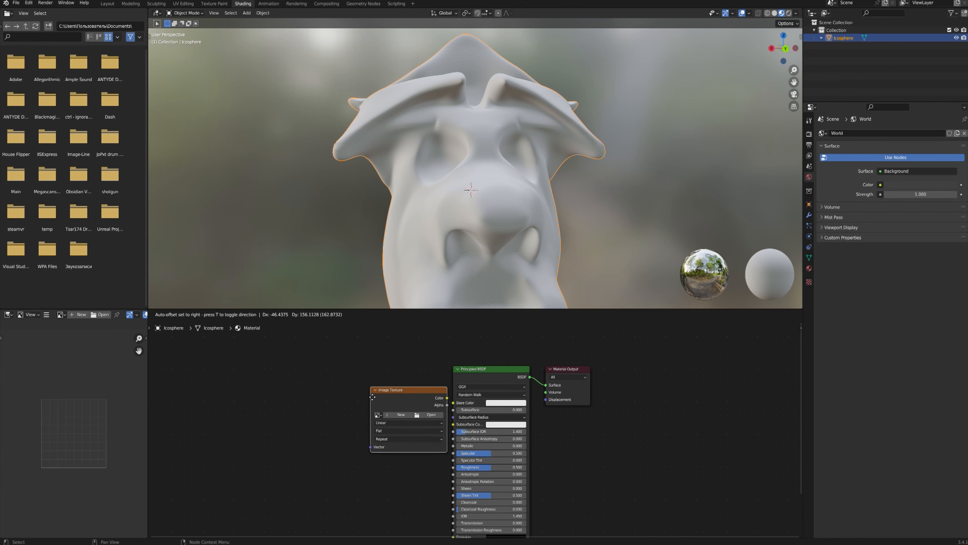
pyautogui.click(395, 395)
pyautogui.moveTo(462, 403); pyautogui.dragTo(462, 402)
pyautogui.scroll(2, 395, 387)
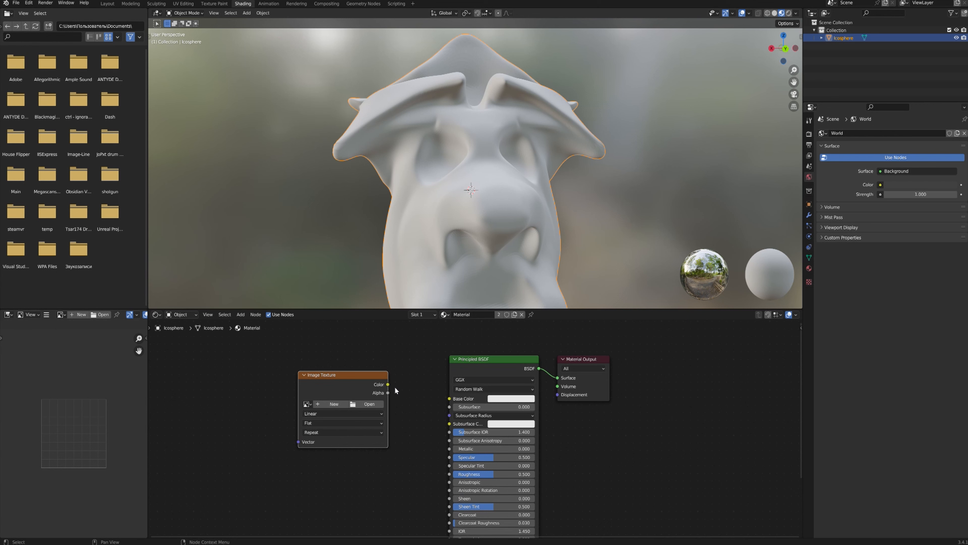
# Step: Connect the Image Texture's Color to the Base Color and create a new blank 1024 × 1024 px image named Untitled for it
pyautogui.moveTo(391, 383); pyautogui.dragTo(397, 390)
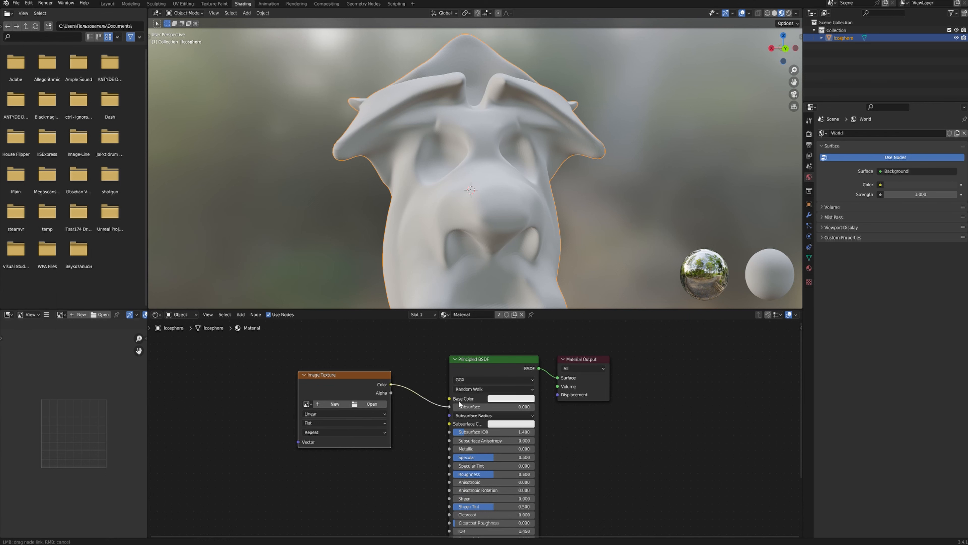
pyautogui.moveTo(460, 404); pyautogui.dragTo(459, 402)
pyautogui.click(307, 404)
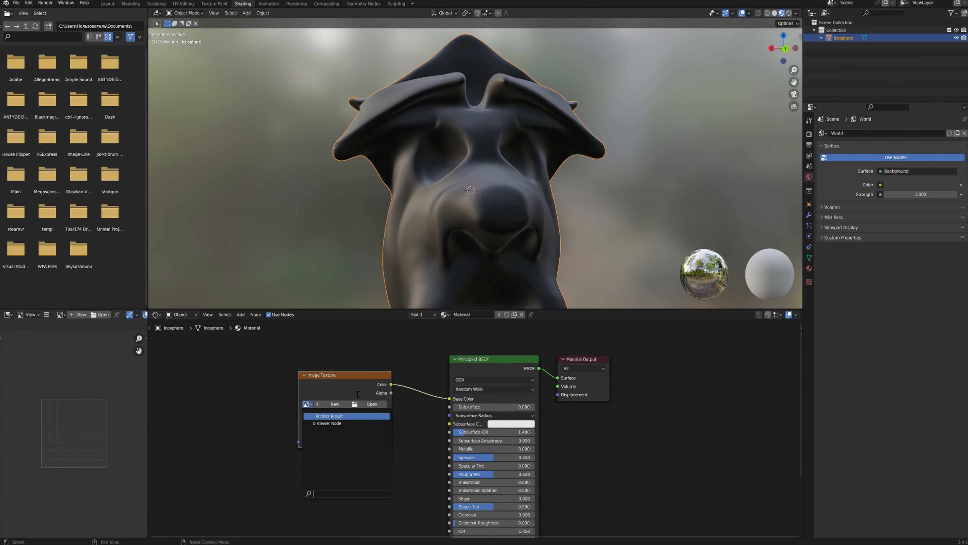
pyautogui.click(332, 404)
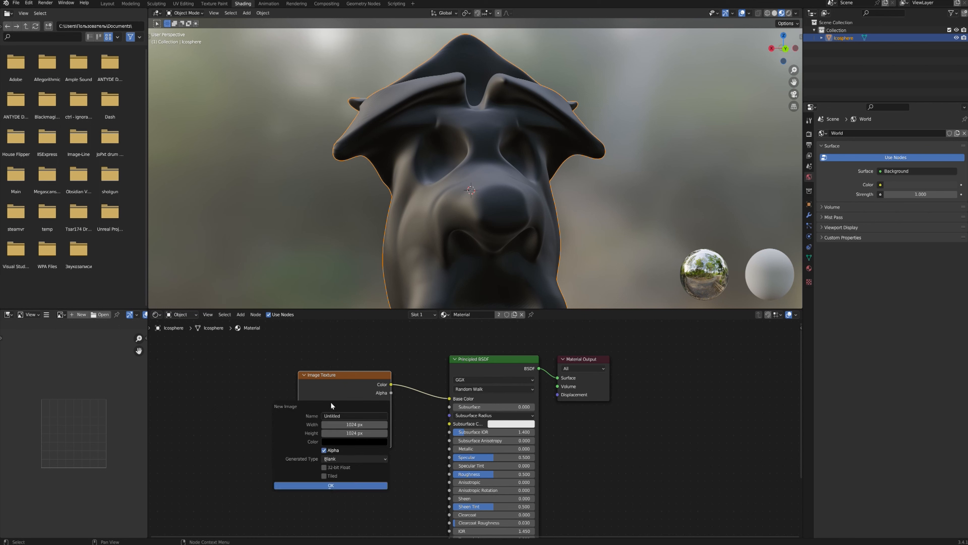
pyautogui.click(344, 486)
pyautogui.moveTo(343, 395); pyautogui.dragTo(337, 406)
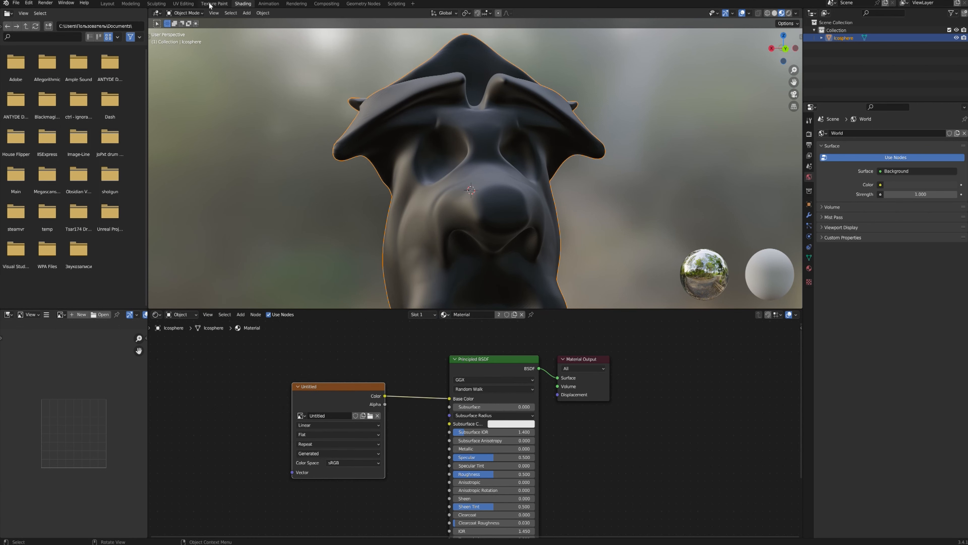
# Step: Display the Untitled image behind the head's UVs in the UV Editing workspace and go to the Texture Paint workspace
pyautogui.click(183, 3)
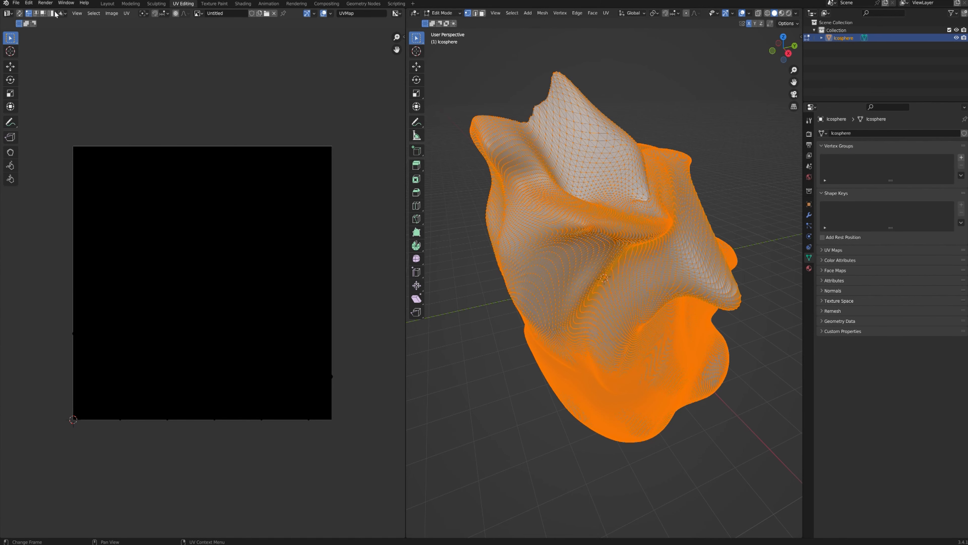
pyautogui.click(197, 13)
pyautogui.click(205, 33)
pyautogui.moveTo(211, 177); pyautogui.dragTo(170, 265)
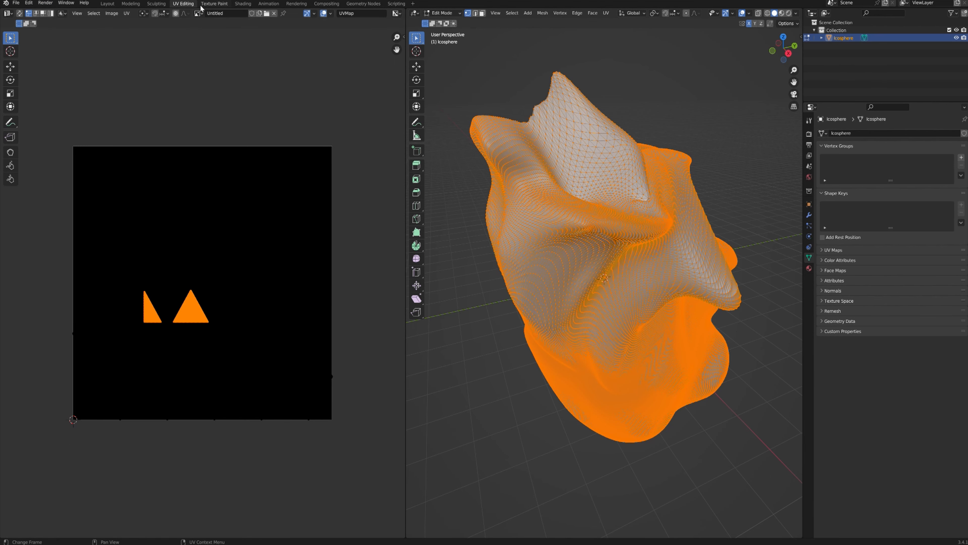
pyautogui.click(216, 5)
# Step: Try painting white across the lower part of the texture with the TexDraw brush
pyautogui.moveTo(197, 400)
pyautogui.mouseDown()
pyautogui.moveTo(248, 400)
pyautogui.moveTo(272, 314)
pyautogui.moveTo(312, 402)
pyautogui.mouseUp()
pyautogui.moveTo(643, 322); pyautogui.dragTo(642, 349, button='middle')
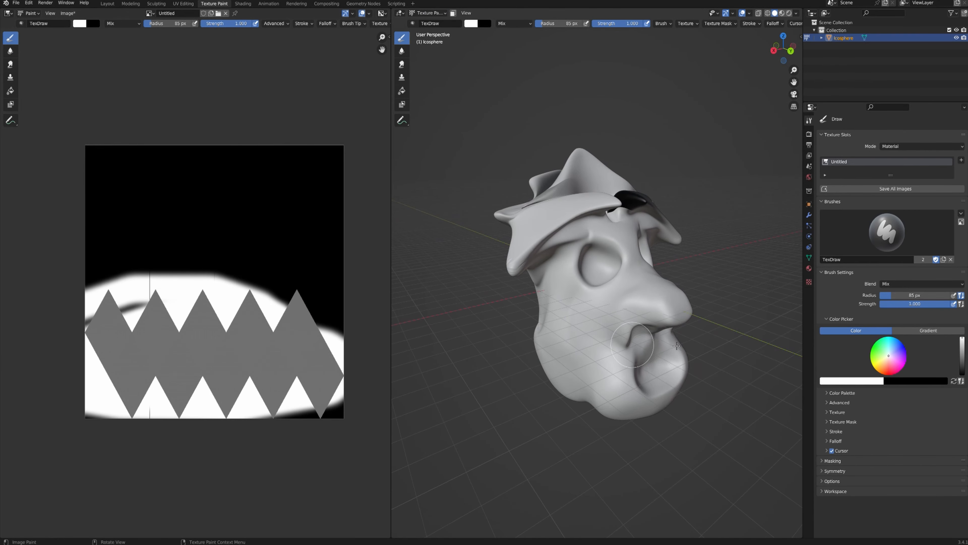
pyautogui.hotkey('ctrl', 'z')
# Step: Select the entire head mesh in Edit Mode, unwrap its UVs and return to Texture Paint mode
pyautogui.moveTo(712, 324)
pyautogui.mouseDown(button='middle')
pyautogui.moveTo(690, 286)
pyautogui.moveTo(699, 305)
pyautogui.mouseUp(button='middle')
pyautogui.press('Tab')
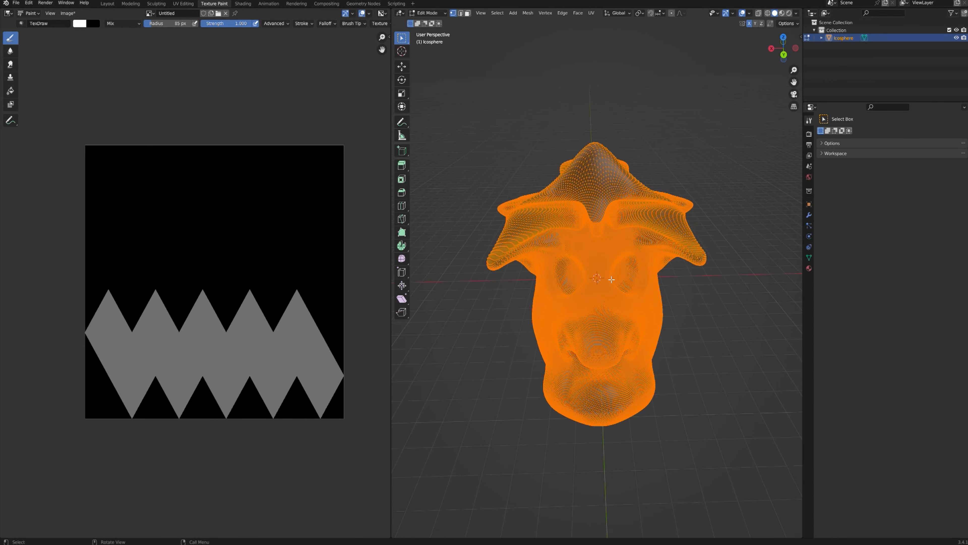
pyautogui.moveTo(786, 305); pyautogui.dragTo(772, 298, button='middle')
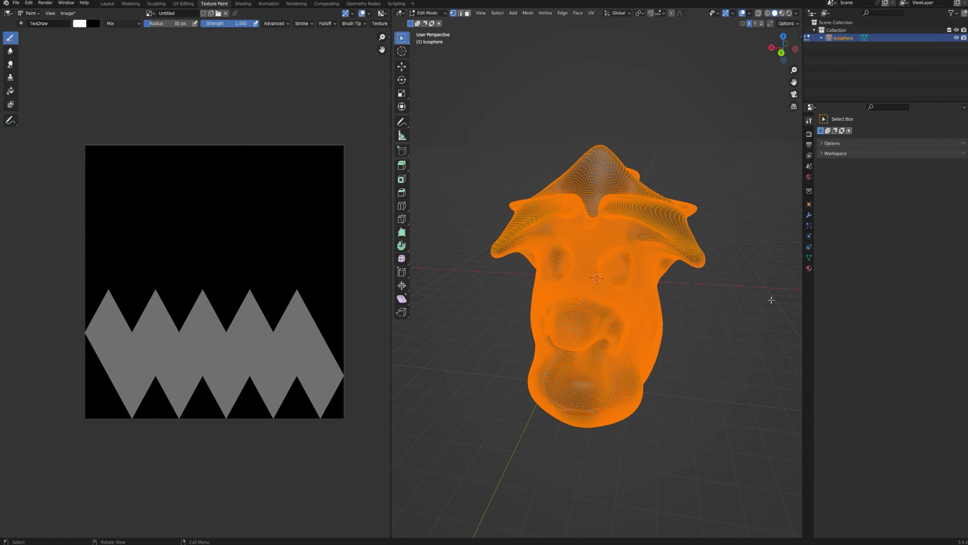
pyautogui.moveTo(693, 171); pyautogui.dragTo(485, 409)
pyautogui.moveTo(687, 345); pyautogui.dragTo(696, 348)
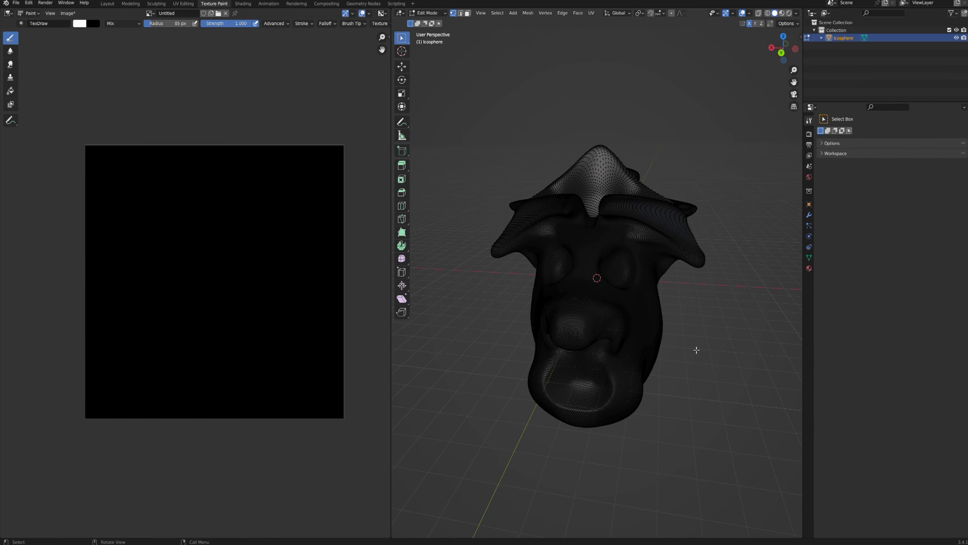
pyautogui.press('a')
pyautogui.press('u')
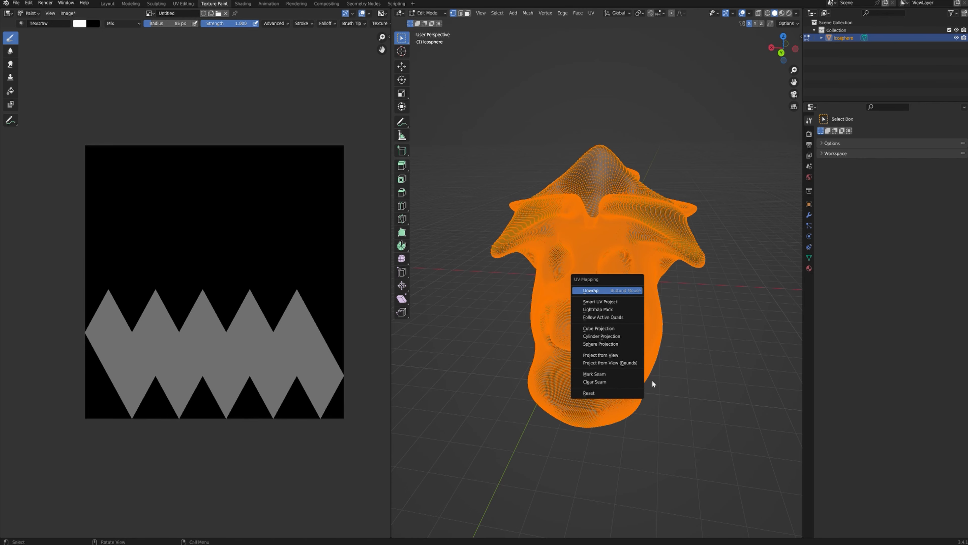
pyautogui.click(639, 291)
pyautogui.moveTo(545, 267)
pyautogui.mouseDown(button='middle')
pyautogui.moveTo(597, 263)
pyautogui.moveTo(449, 257)
pyautogui.moveTo(629, 240)
pyautogui.mouseUp(button='middle')
pyautogui.press('Tab')
# Step: Try painting the eye sockets white directly on the head with the 85 px TexDraw brush
pyautogui.scroll(4, 616, 273)
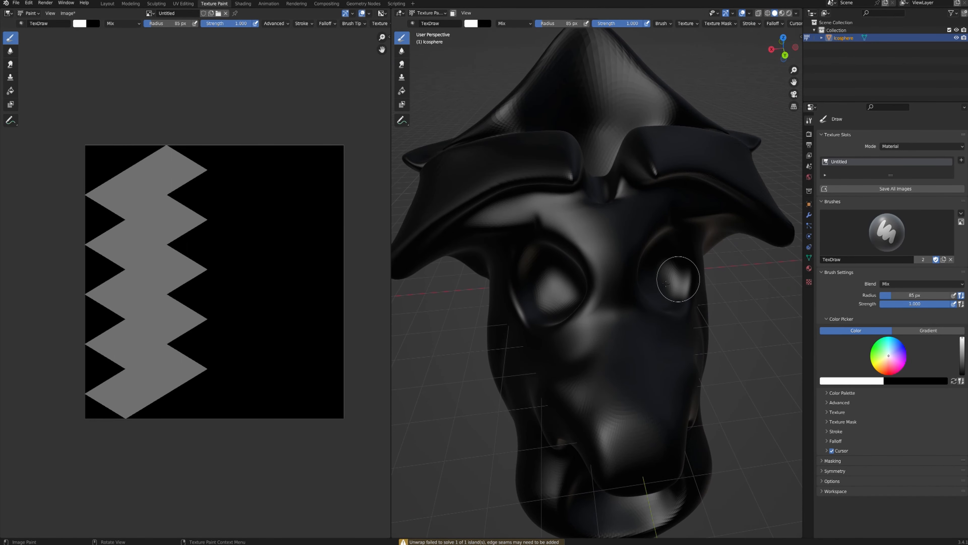
pyautogui.moveTo(677, 280); pyautogui.dragTo(652, 269)
pyautogui.moveTo(651, 269); pyautogui.dragTo(613, 284, button='middle')
pyautogui.scroll(3, 612, 285)
pyautogui.moveTo(625, 317)
pyautogui.mouseDown()
pyautogui.moveTo(617, 261)
pyautogui.moveTo(553, 289)
pyautogui.moveTo(652, 339)
pyautogui.mouseUp()
pyautogui.moveTo(649, 288)
pyautogui.mouseDown(button='middle')
pyautogui.moveTo(672, 252)
pyautogui.moveTo(632, 281)
pyautogui.mouseUp(button='middle')
pyautogui.scroll(-3, 651, 273)
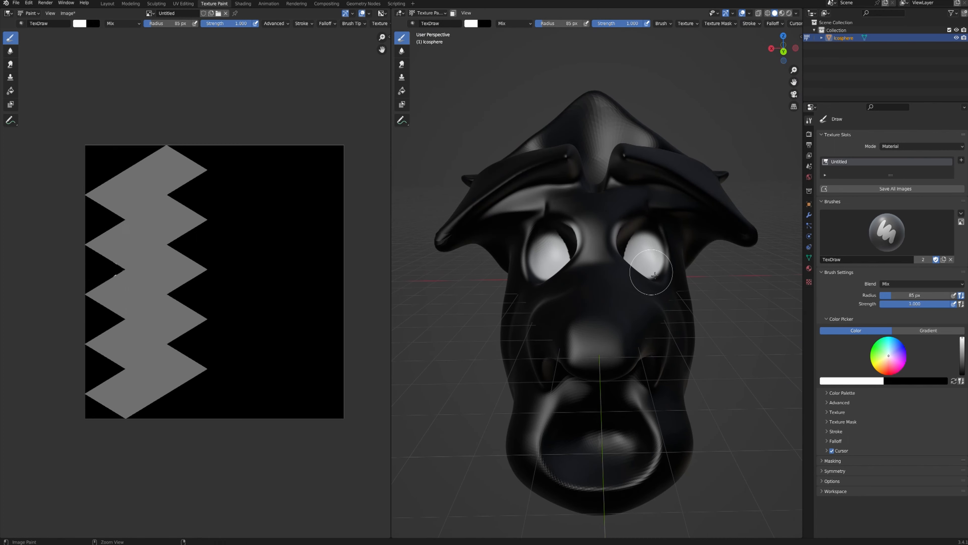
pyautogui.hotkey('ctrl', 'z')
# Step: Set the brush colour to a light orange skin tone and paint over the whole texture image
pyautogui.click(878, 372)
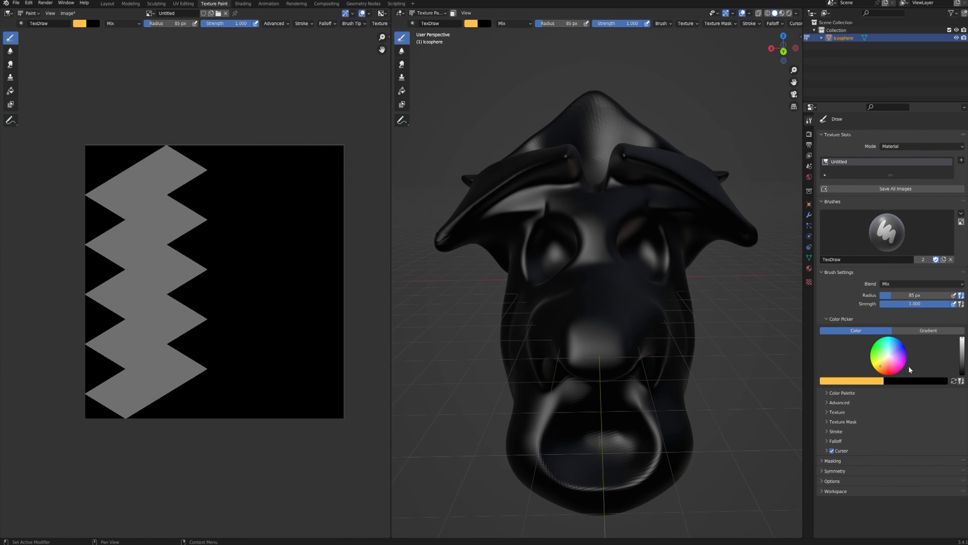
pyautogui.click(882, 361)
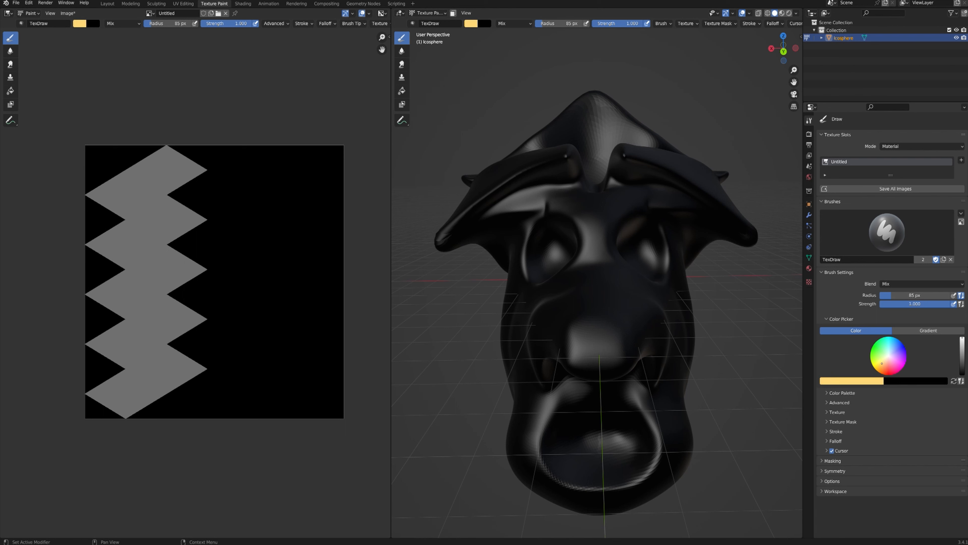
pyautogui.click(880, 366)
pyautogui.moveTo(165, 178)
pyautogui.mouseDown()
pyautogui.moveTo(143, 224)
pyautogui.moveTo(213, 328)
pyautogui.moveTo(268, 334)
pyautogui.moveTo(303, 378)
pyautogui.moveTo(142, 283)
pyautogui.moveTo(138, 140)
pyautogui.moveTo(209, 116)
pyautogui.mouseUp()
pyautogui.moveTo(172, 238)
pyautogui.mouseDown()
pyautogui.moveTo(275, 229)
pyautogui.moveTo(298, 145)
pyautogui.moveTo(336, 229)
pyautogui.moveTo(322, 491)
pyautogui.moveTo(284, 196)
pyautogui.mouseUp()
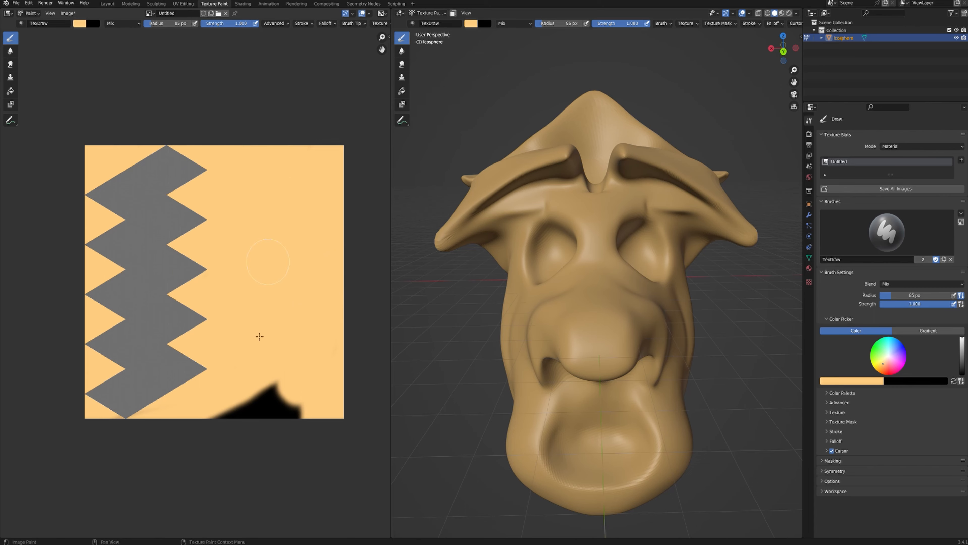
pyautogui.moveTo(259, 336); pyautogui.dragTo(296, 432)
# Step: Switch the painted head's viewport to Material Preview shading and view the result
pyautogui.moveTo(411, 259); pyautogui.dragTo(765, 120, button='middle')
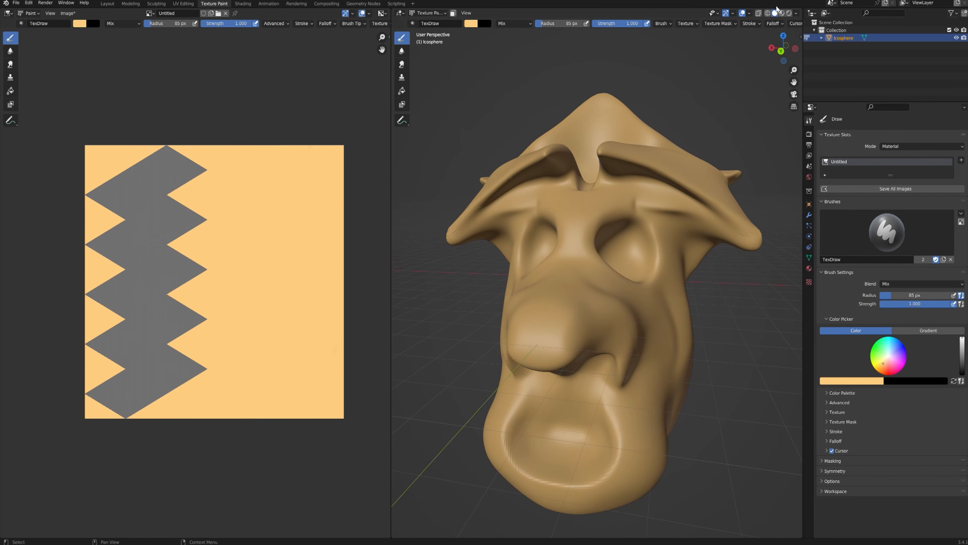
pyautogui.click(782, 13)
pyautogui.moveTo(668, 214); pyautogui.dragTo(666, 218, button='middle')
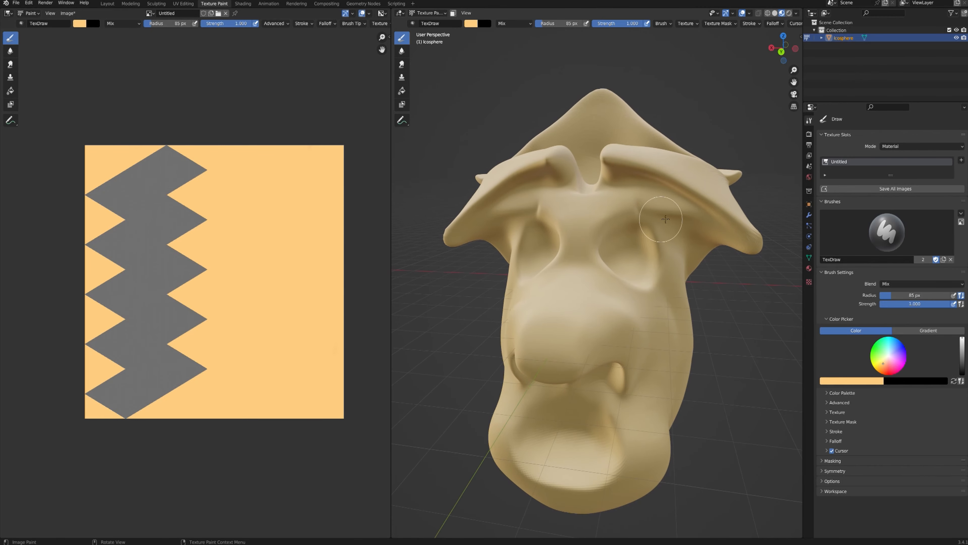
# Step: Go to the Modeling workspace, clear the mesh selection and return to Object Mode
pyautogui.click(129, 4)
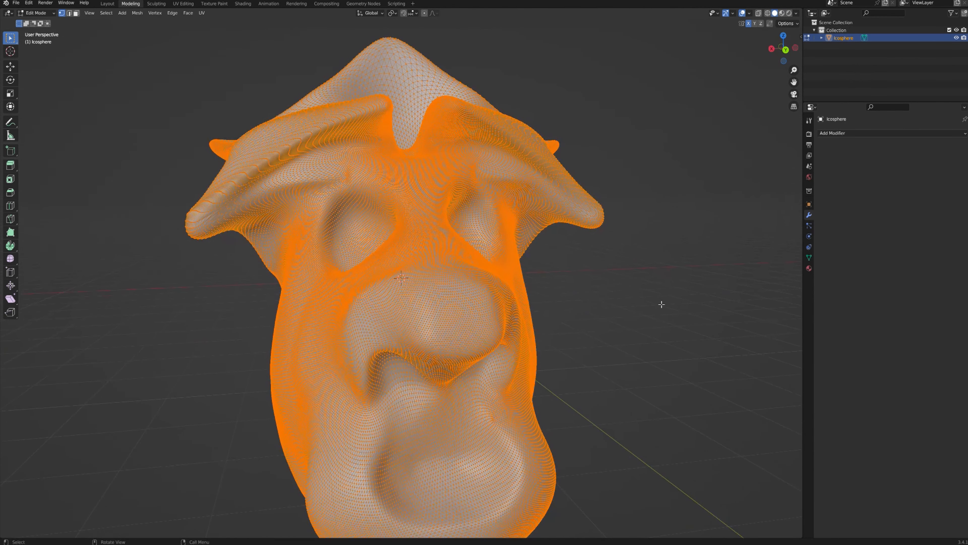
pyautogui.hotkey('alt', 'a')
pyautogui.press('Tab')
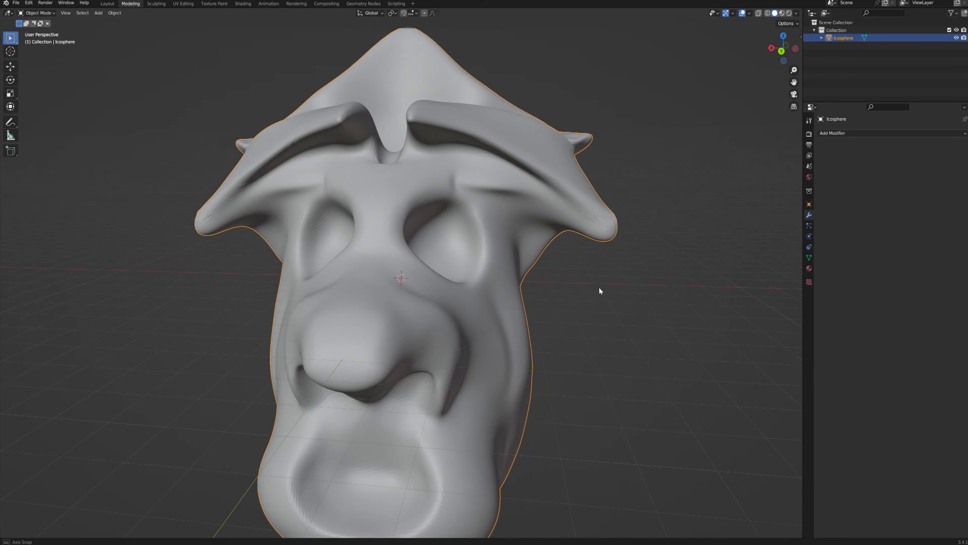
pyautogui.click(98, 13)
pyautogui.moveTo(116, 47)
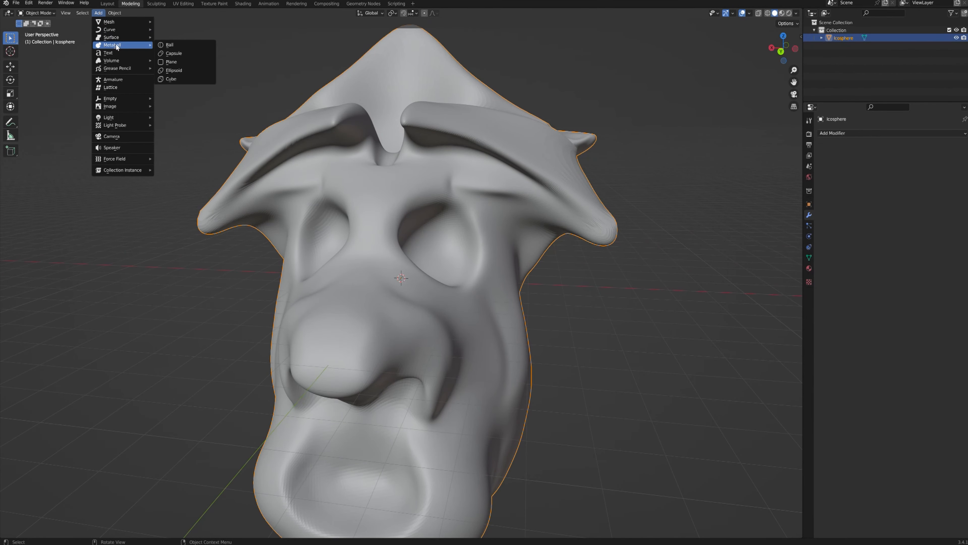
pyautogui.moveTo(120, 21)
pyautogui.moveTo(218, 62); pyautogui.dragTo(361, 119, button='middle')
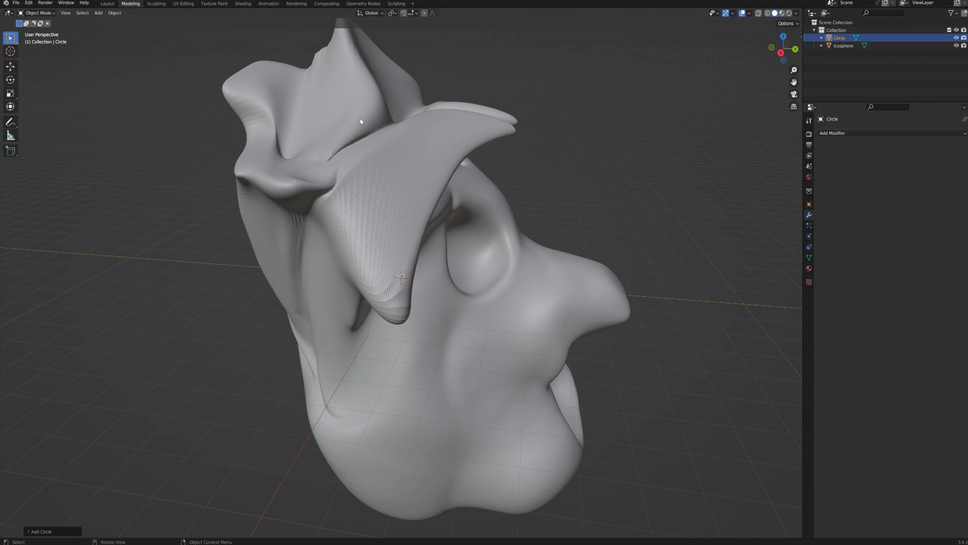
# Step: Add a UV sphere for an eyeball and move it to the head's left eye socket
pyautogui.click(98, 13)
pyautogui.moveTo(132, 24)
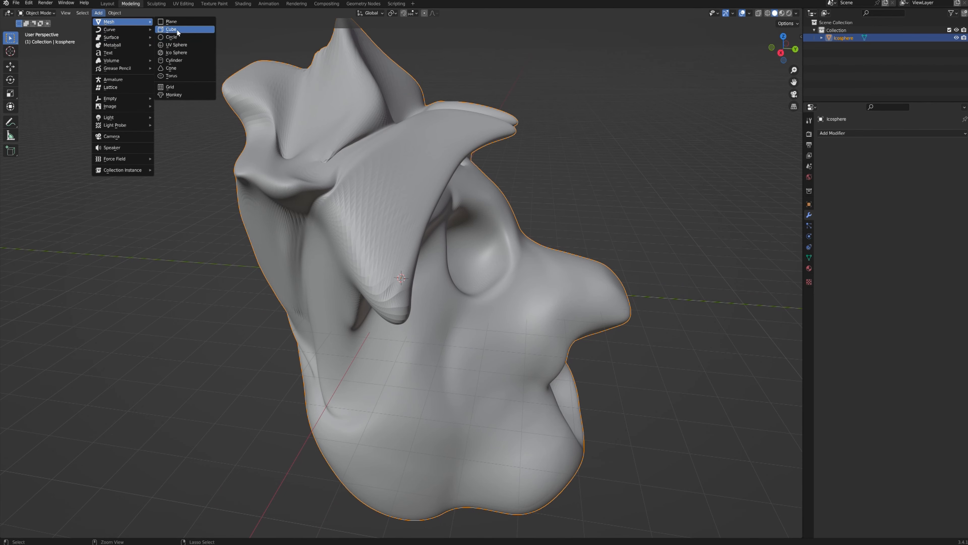
pyautogui.click(175, 45)
pyautogui.moveTo(269, 114); pyautogui.dragTo(481, 237, button='middle')
pyautogui.press('g')
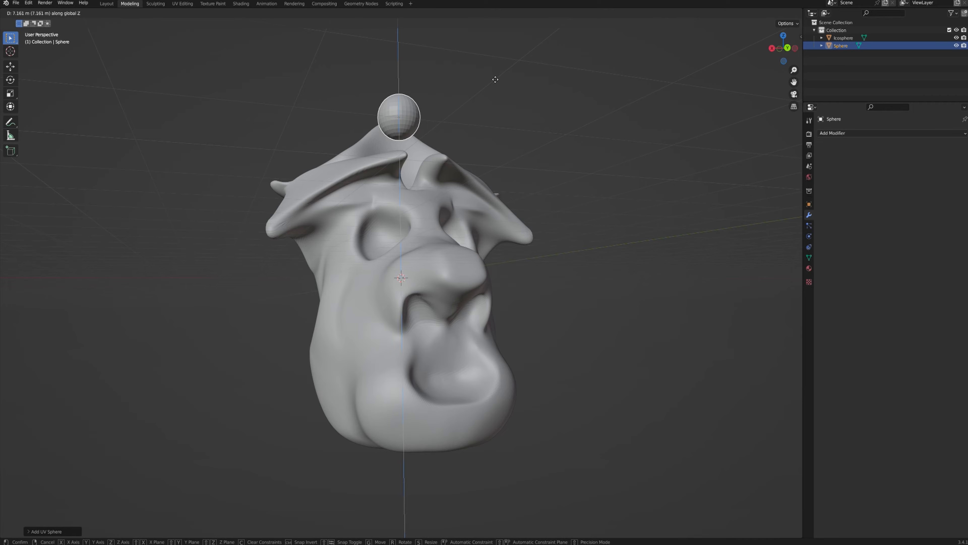
pyautogui.moveTo(472, 134); pyautogui.dragTo(526, 179, button='middle')
pyautogui.moveTo(572, 229); pyautogui.dragTo(530, 267, button='middle')
pyautogui.click(534, 301)
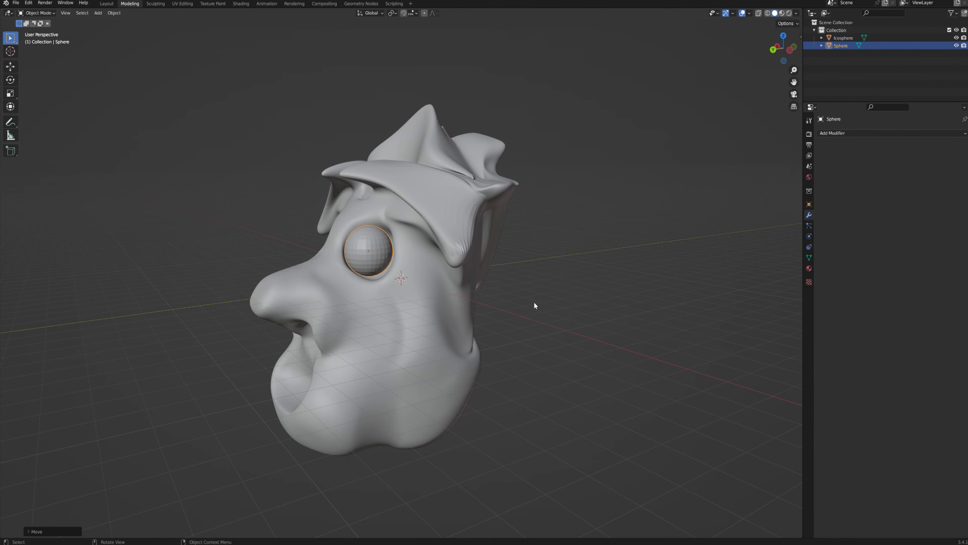
# Step: Move the UV sphere so that it sits centred in the head's left eye socket
pyautogui.scroll(5, 321, 242)
pyautogui.scroll(3, 321, 242)
pyautogui.press('g')
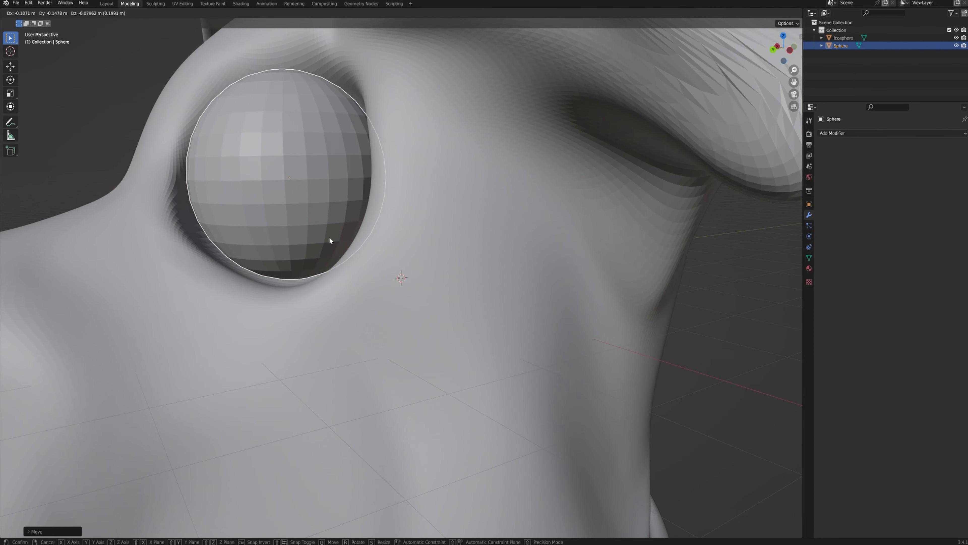
pyautogui.click(329, 238)
pyautogui.moveTo(329, 237); pyautogui.dragTo(564, 355, button='middle')
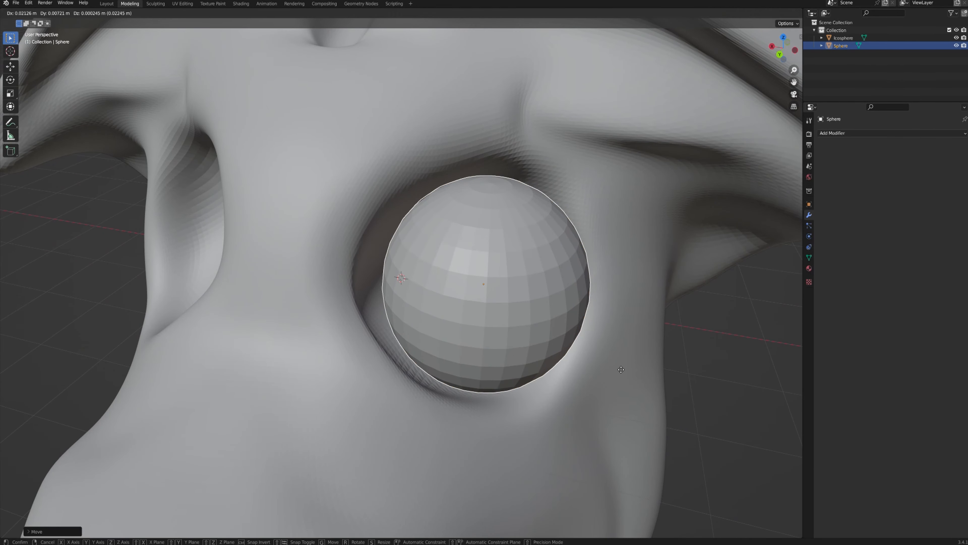
# Step: Shade the eyeball sphere smooth and adjust its position in the socket
pyautogui.rightClick(499, 289)
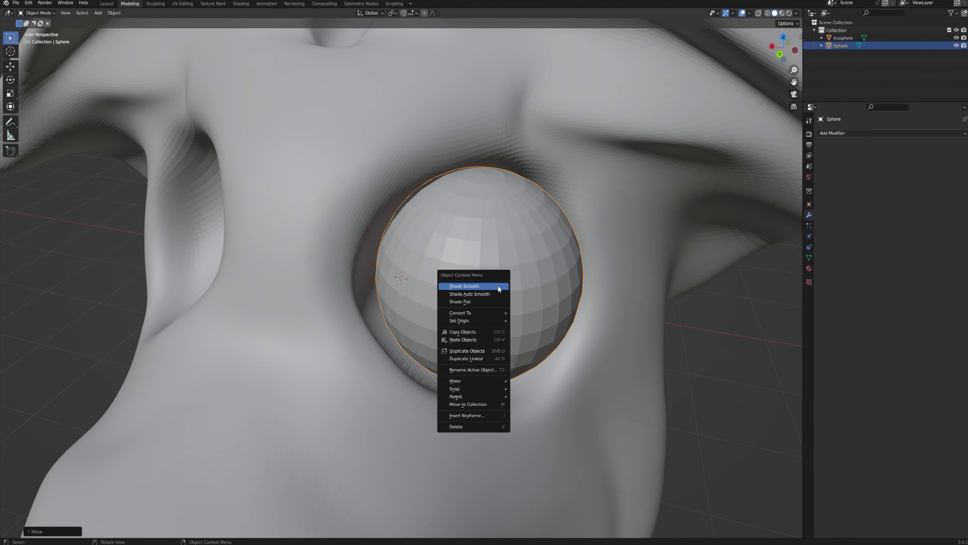
pyautogui.click(499, 288)
pyautogui.moveTo(537, 320); pyautogui.dragTo(511, 349, button='middle')
pyautogui.press('g')
pyautogui.click(547, 386)
# Step: Go to the Shading workspace and create a new material for the eyeball sphere
pyautogui.click(241, 4)
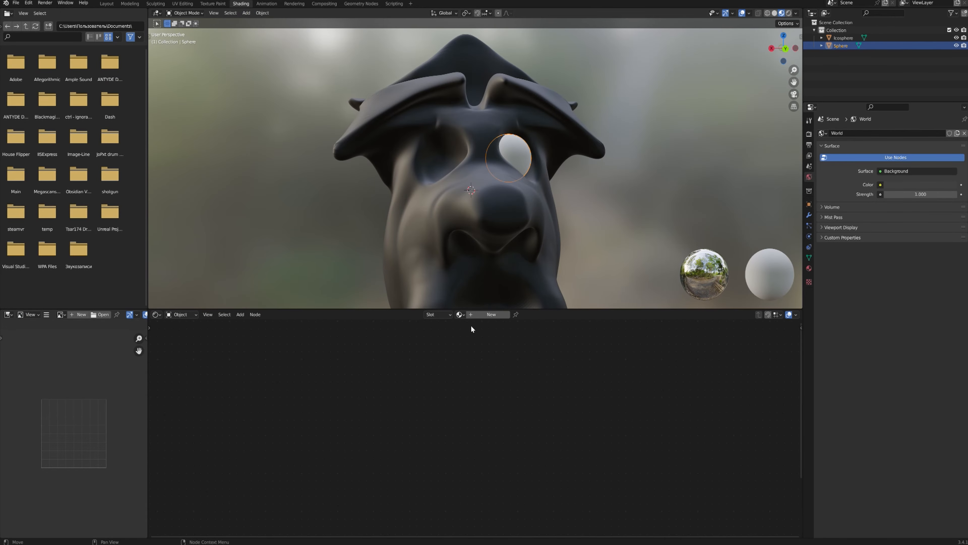
pyautogui.click(461, 314)
pyautogui.click(490, 314)
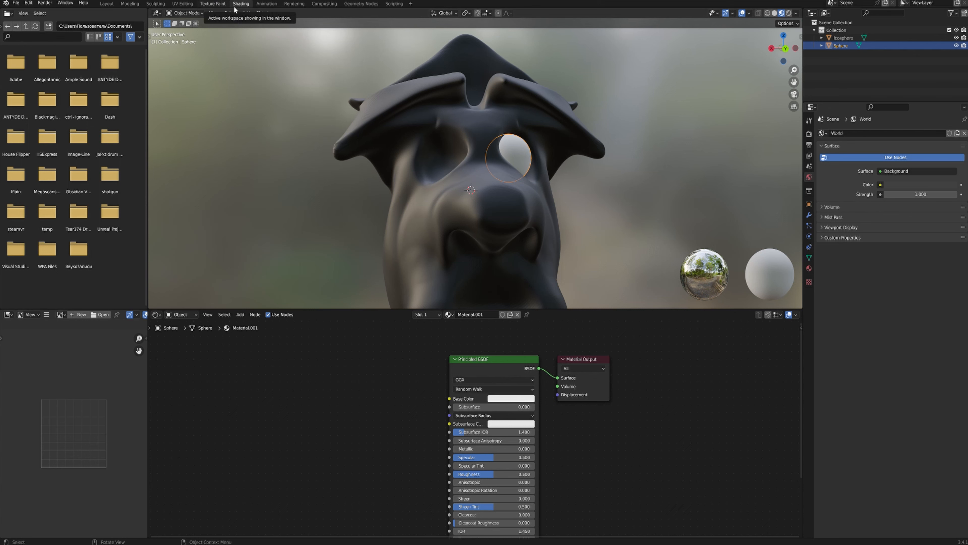
# Step: Add an Image Texture node beside the Principled BSDF in the eyeball's material
pyautogui.rightClick(317, 377)
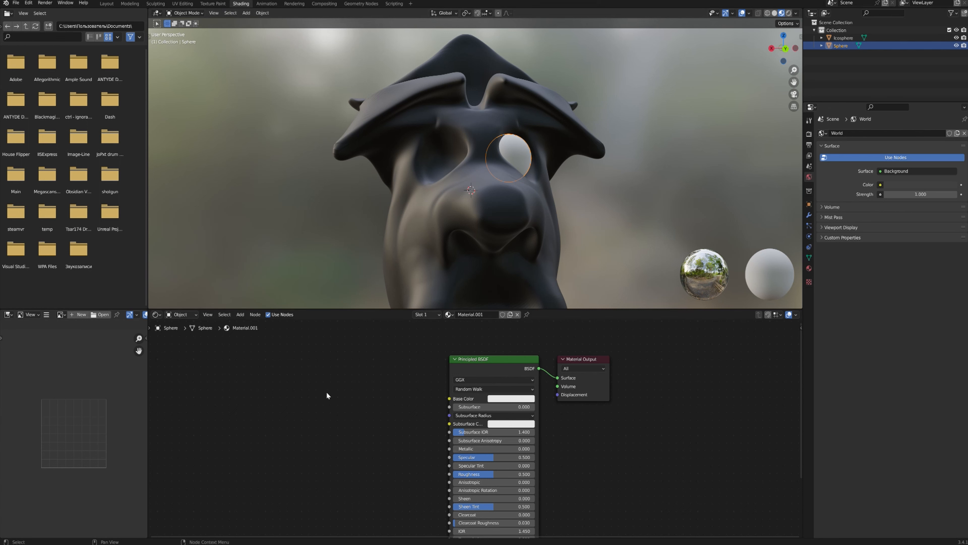
pyautogui.hotkey('shift', 'a')
pyautogui.click(330, 393)
pyautogui.write('image')
pyautogui.press('Return')
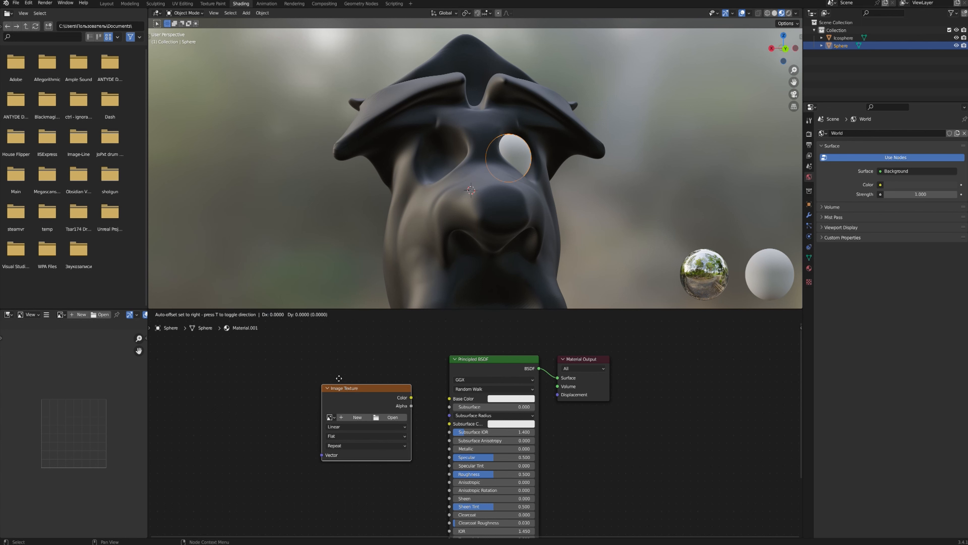
pyautogui.click(304, 342)
# Step: Link the texture's Color to Base Color and create a new 1024 × 1024 px image named EYE in it
pyautogui.moveTo(459, 402); pyautogui.dragTo(450, 399)
pyautogui.moveTo(347, 372); pyautogui.dragTo(377, 386)
pyautogui.click(350, 396)
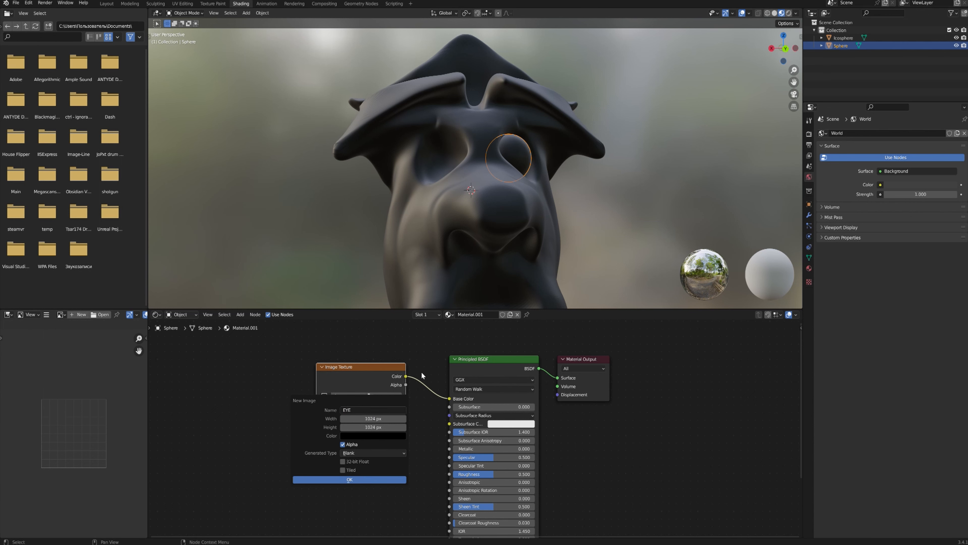
pyautogui.click(366, 479)
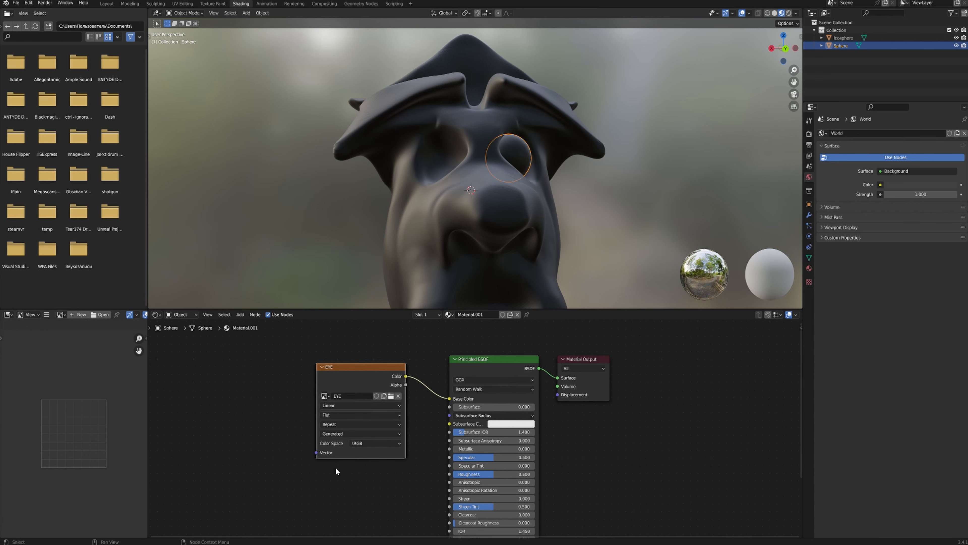
# Step: Go to the Texture Paint workspace, set the brush colour to near-white and paint the exposed front and side of the eyeball
pyautogui.moveTo(458, 307); pyautogui.dragTo(251, 22, button='middle')
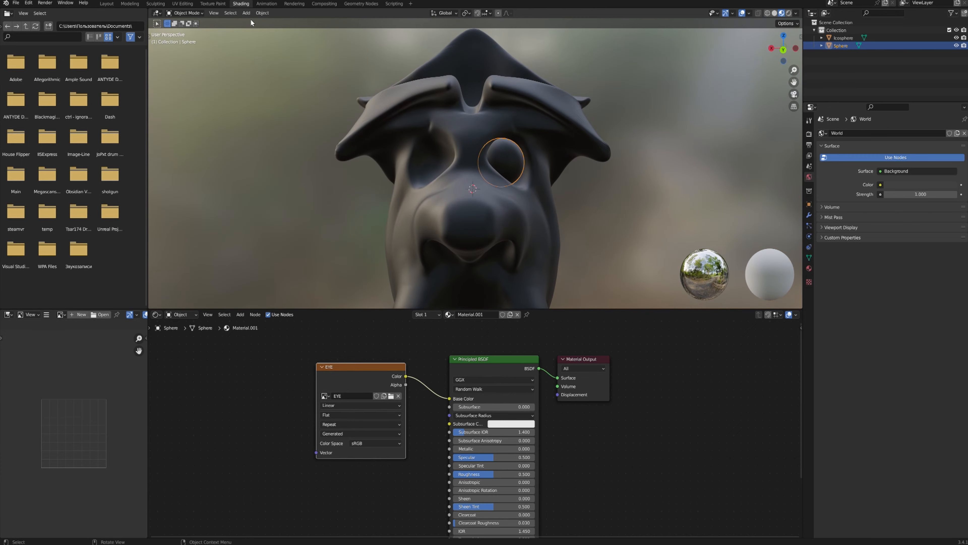
pyautogui.click(210, 4)
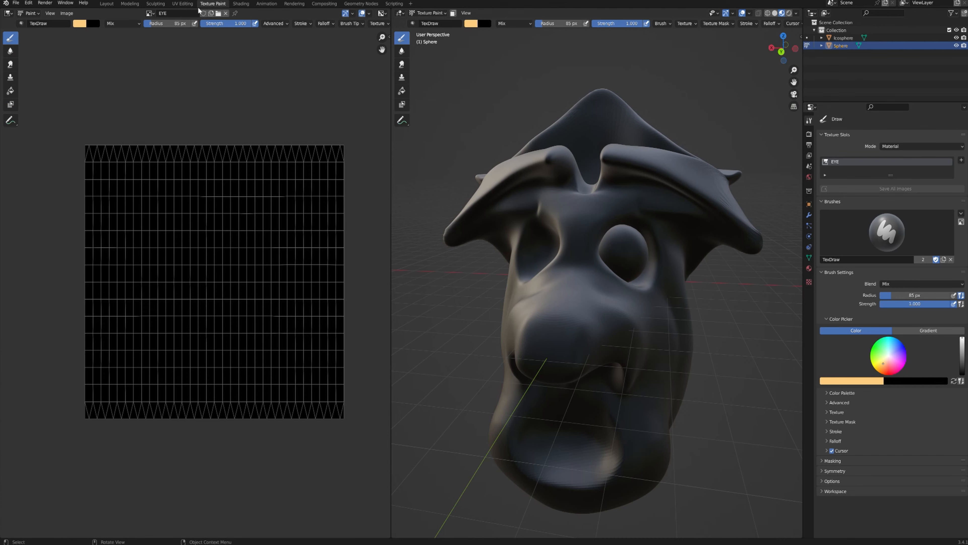
pyautogui.moveTo(617, 239)
pyautogui.mouseDown()
pyautogui.moveTo(607, 239)
pyautogui.moveTo(622, 260)
pyautogui.mouseUp()
pyautogui.moveTo(901, 362); pyautogui.dragTo(888, 355)
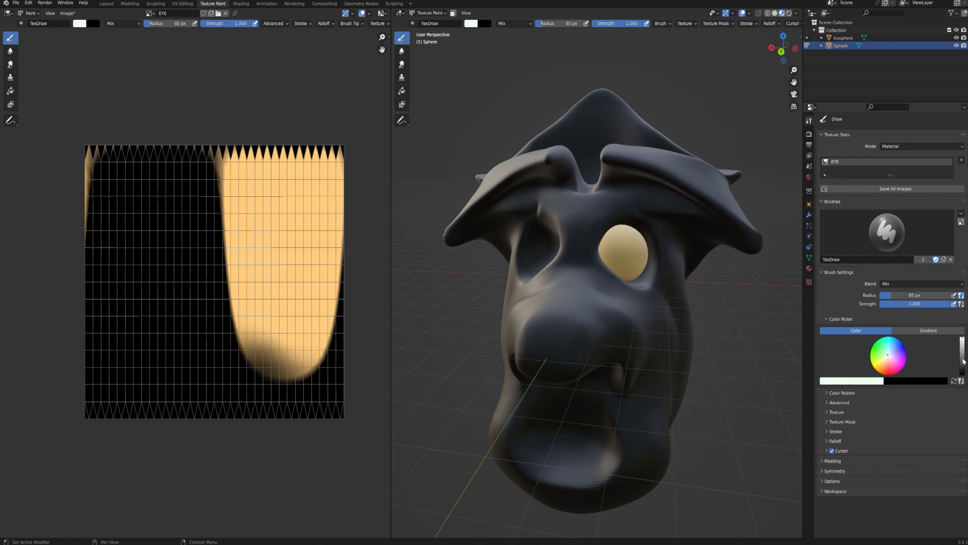
pyautogui.moveTo(657, 322)
pyautogui.mouseDown()
pyautogui.moveTo(642, 250)
pyautogui.moveTo(649, 225)
pyautogui.mouseUp()
pyautogui.moveTo(649, 225); pyautogui.dragTo(556, 244, button='middle')
pyautogui.scroll(3, 556, 244)
pyautogui.moveTo(553, 246); pyautogui.dragTo(554, 218)
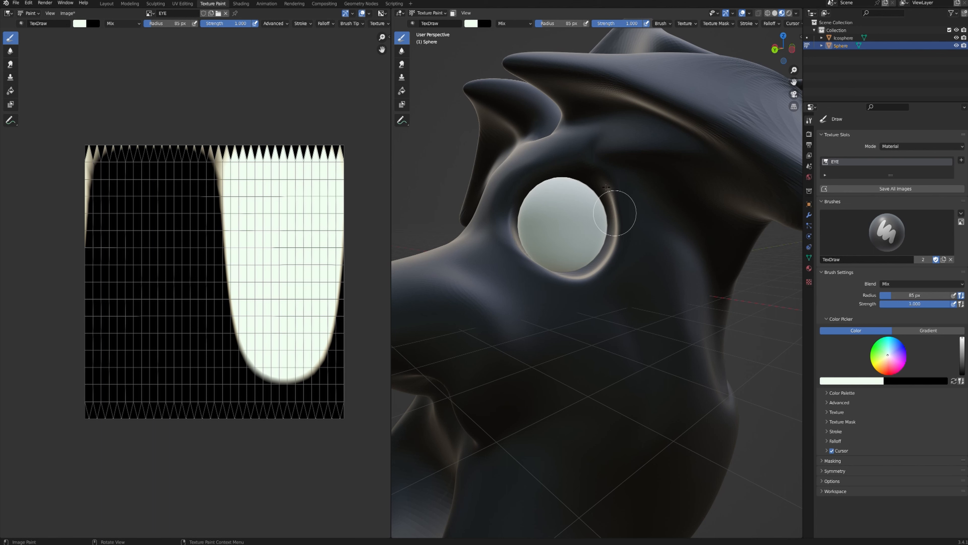
pyautogui.moveTo(606, 186); pyautogui.dragTo(627, 260)
# Step: Set the brush colour to light red, paint the eyeball's outer edge and isolate the sphere in local view
pyautogui.moveTo(627, 259); pyautogui.dragTo(760, 306, button='middle')
pyautogui.moveTo(902, 359); pyautogui.dragTo(889, 364)
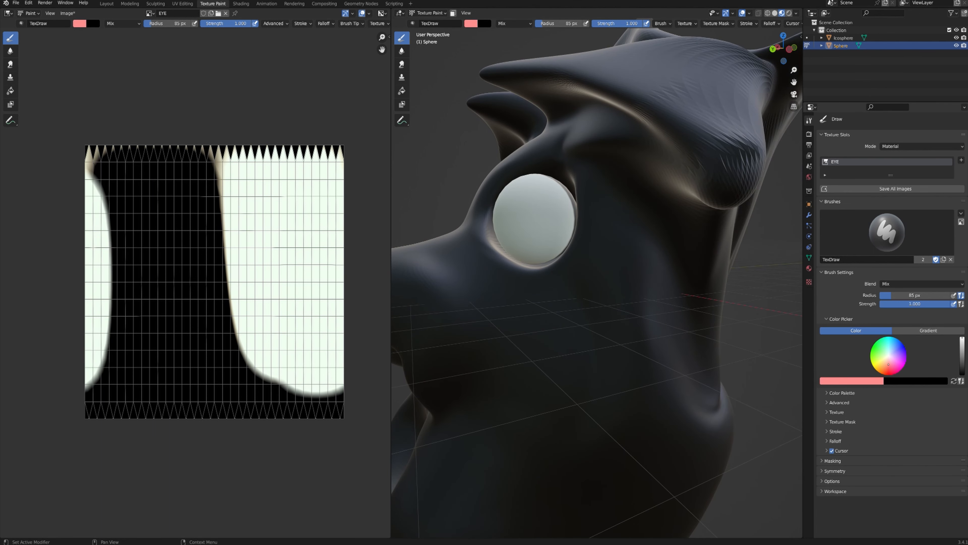
pyautogui.moveTo(592, 238)
pyautogui.mouseDown()
pyautogui.moveTo(573, 172)
pyautogui.moveTo(541, 284)
pyautogui.mouseUp()
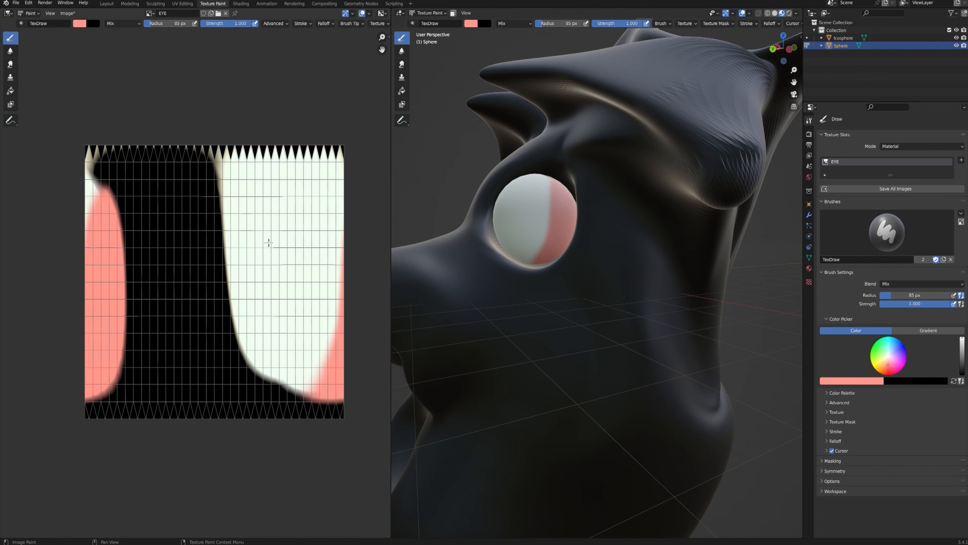
pyautogui.moveTo(553, 229)
pyautogui.mouseDown(button='middle')
pyautogui.moveTo(627, 244)
pyautogui.moveTo(544, 269)
pyautogui.moveTo(553, 269)
pyautogui.mouseUp(button='middle')
pyautogui.press('KP_Divide')
pyautogui.scroll(-4, 642, 234)
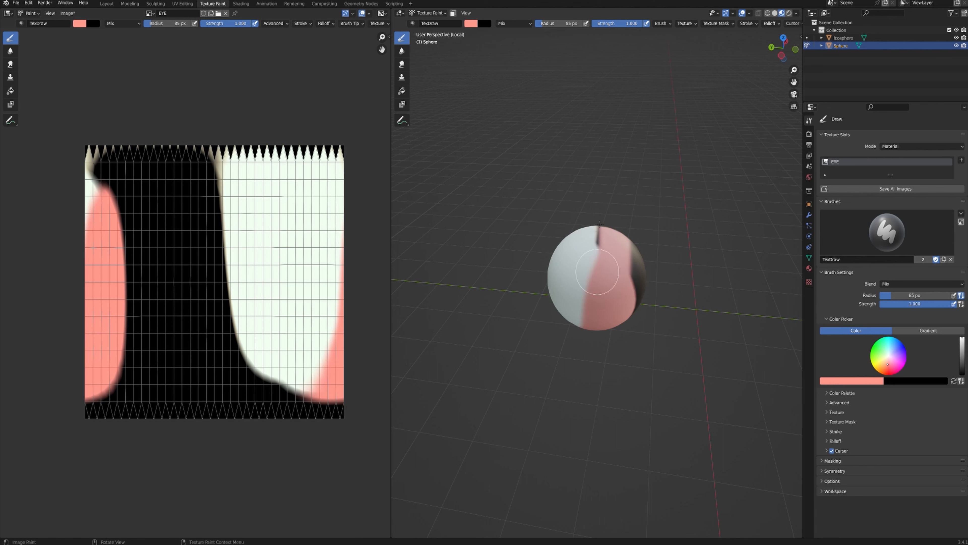
# Step: Paint the unpainted top, back and underside of the isolated eyeball light red around the white area
pyautogui.moveTo(611, 227)
pyautogui.mouseDown()
pyautogui.moveTo(611, 306)
pyautogui.moveTo(621, 315)
pyautogui.mouseUp()
pyautogui.moveTo(621, 314); pyautogui.dragTo(609, 289, button='middle')
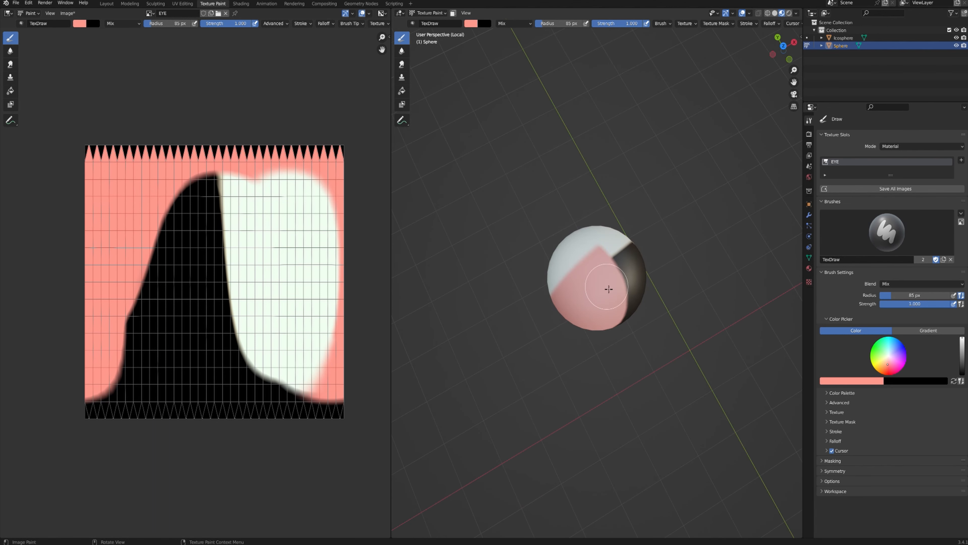
pyautogui.moveTo(641, 279); pyautogui.dragTo(642, 273)
pyautogui.moveTo(643, 273); pyautogui.dragTo(610, 214, button='middle')
pyautogui.moveTo(617, 244); pyautogui.dragTo(583, 295)
pyautogui.moveTo(583, 296); pyautogui.dragTo(601, 253, button='middle')
pyautogui.moveTo(610, 302); pyautogui.dragTo(597, 316)
pyautogui.moveTo(597, 317); pyautogui.dragTo(602, 285, button='middle')
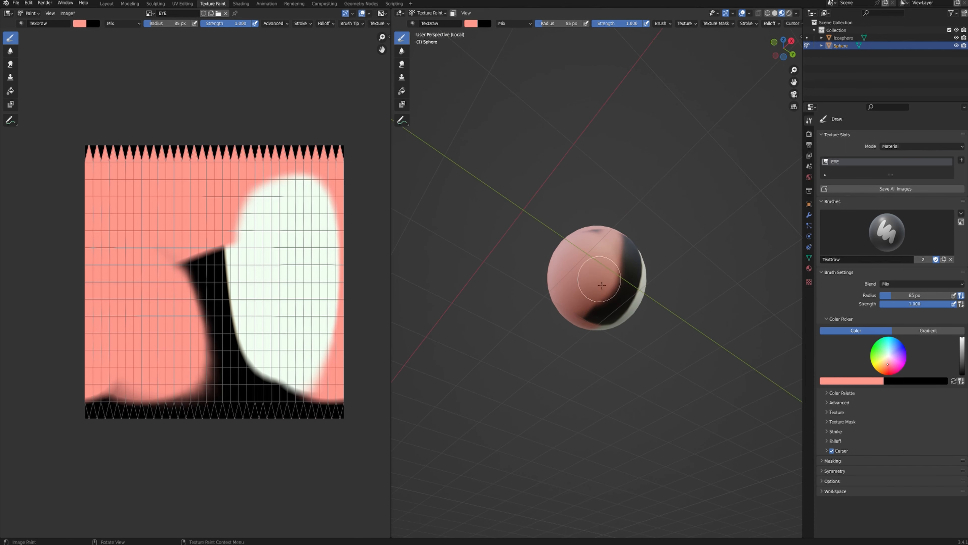
pyautogui.moveTo(574, 245); pyautogui.dragTo(583, 267)
# Step: Set the brush colour to crimson and paint large patches over the back of the eyeball
pyautogui.moveTo(583, 267)
pyautogui.mouseDown(button='middle')
pyautogui.moveTo(625, 309)
pyautogui.moveTo(648, 317)
pyautogui.mouseUp(button='middle')
pyautogui.moveTo(888, 365); pyautogui.dragTo(891, 370)
pyautogui.moveTo(587, 317); pyautogui.dragTo(641, 275, button='middle')
pyautogui.moveTo(640, 275); pyautogui.dragTo(650, 299)
pyautogui.moveTo(650, 300); pyautogui.dragTo(593, 306, button='middle')
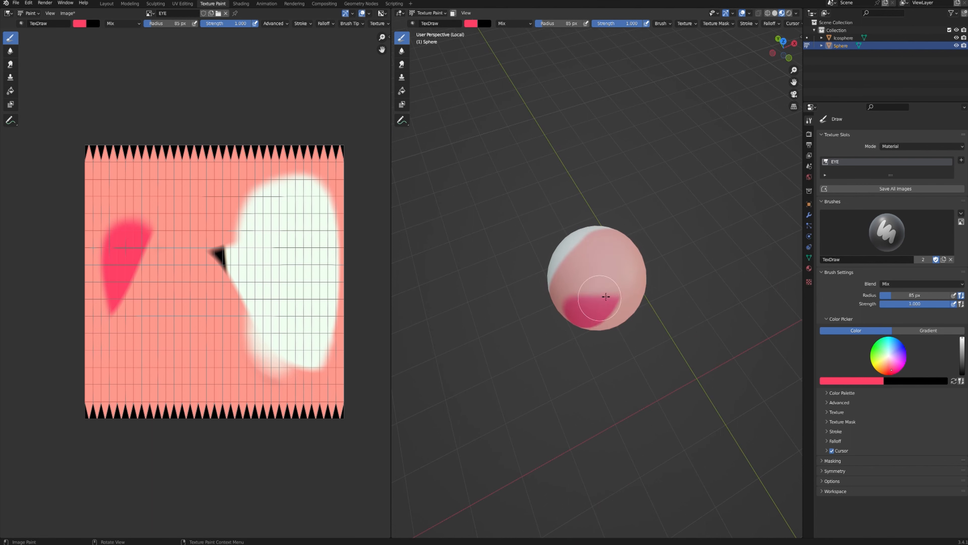
pyautogui.moveTo(592, 305); pyautogui.dragTo(596, 305)
pyautogui.moveTo(597, 305); pyautogui.dragTo(588, 274, button='middle')
pyautogui.moveTo(603, 289); pyautogui.dragTo(602, 267)
pyautogui.moveTo(602, 267); pyautogui.dragTo(601, 239, button='middle')
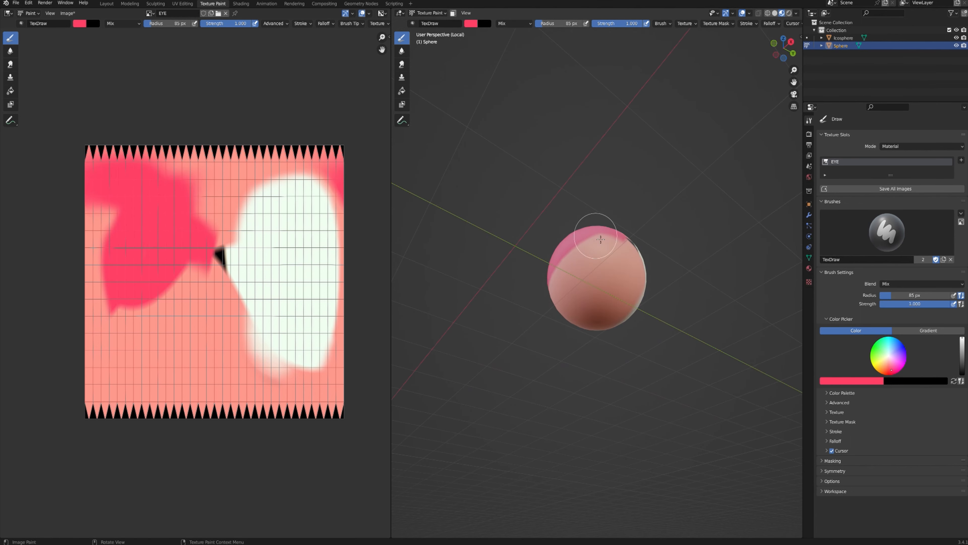
pyautogui.moveTo(590, 263); pyautogui.dragTo(589, 294)
pyautogui.moveTo(589, 293); pyautogui.dragTo(610, 262, button='middle')
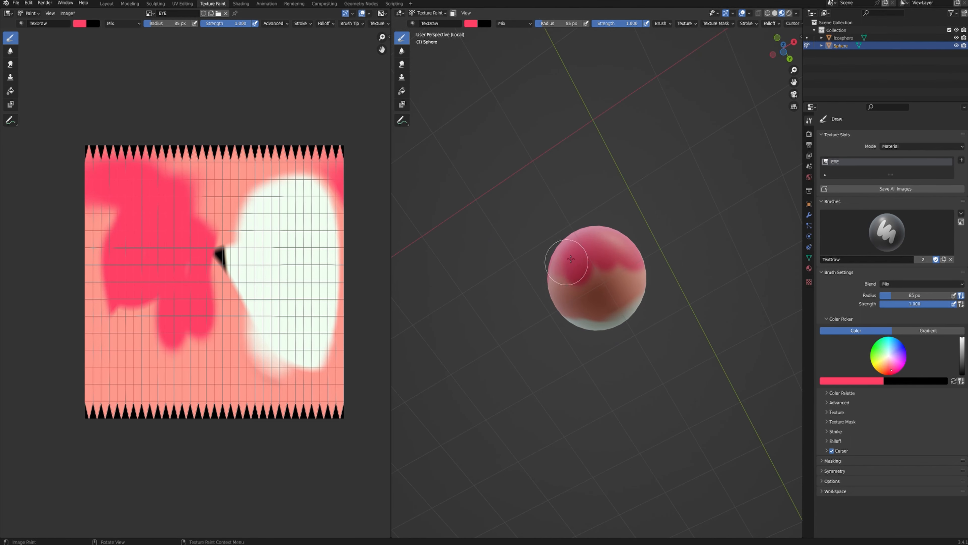
pyautogui.moveTo(570, 259); pyautogui.dragTo(588, 267)
pyautogui.moveTo(588, 267)
pyautogui.mouseDown(button='middle')
pyautogui.moveTo(716, 299)
pyautogui.moveTo(616, 279)
pyautogui.mouseUp(button='middle')
pyautogui.moveTo(580, 289); pyautogui.dragTo(587, 284)
# Step: Set the brush colour to very dark blue and paint a round pupil in the middle of the eyeball's white front
pyautogui.moveTo(587, 284); pyautogui.dragTo(649, 290, button='middle')
pyautogui.moveTo(889, 356)
pyautogui.mouseDown()
pyautogui.moveTo(894, 366)
pyautogui.moveTo(948, 356)
pyautogui.moveTo(937, 365)
pyautogui.mouseUp()
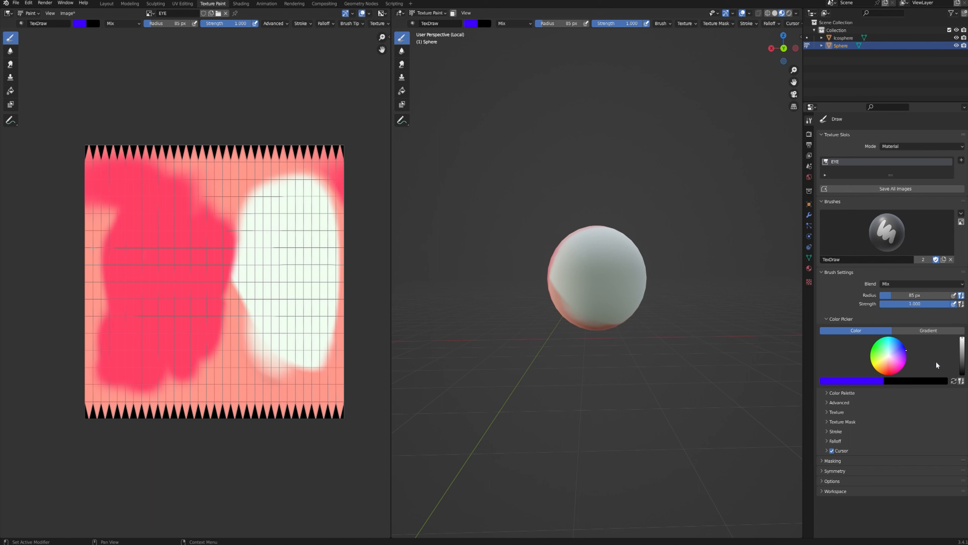
pyautogui.click(962, 373)
pyautogui.moveTo(626, 286); pyautogui.dragTo(595, 275, button='middle')
pyautogui.moveTo(579, 247); pyautogui.dragTo(583, 256)
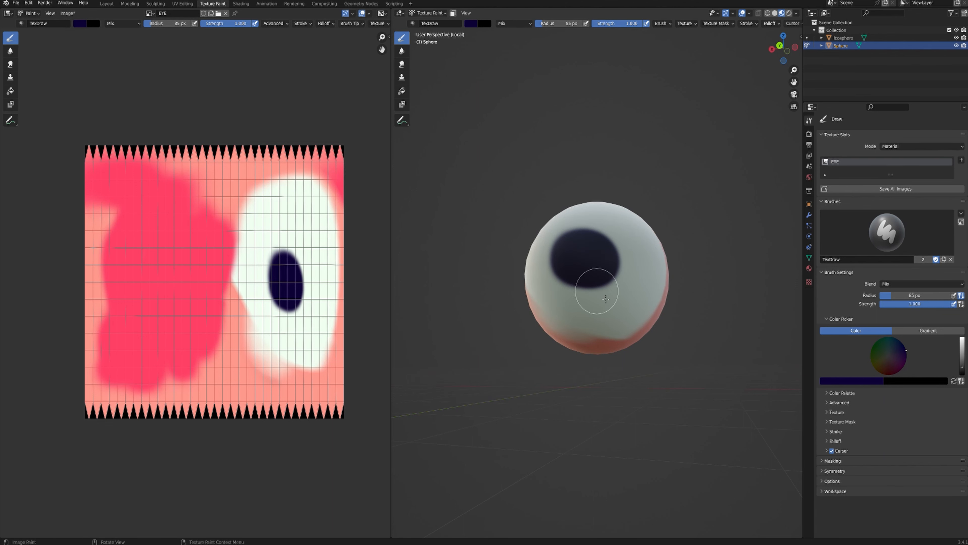
# Step: Try a bright blue spot on the pupil, undo it and paint a small near-white highlight on the pupil's upper left instead
pyautogui.moveTo(606, 299); pyautogui.dragTo(623, 304, button='middle')
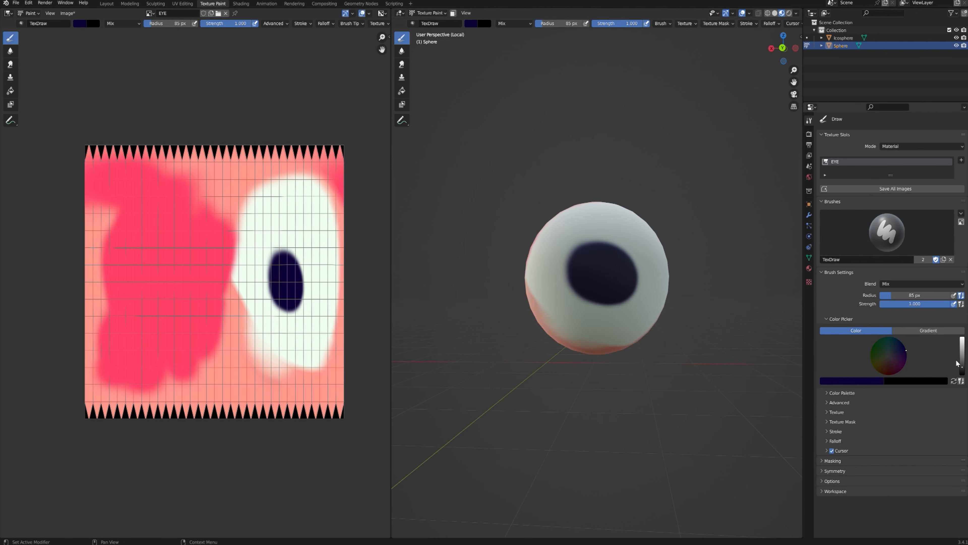
pyautogui.moveTo(957, 361); pyautogui.dragTo(962, 338)
pyautogui.moveTo(603, 252)
pyautogui.mouseDown()
pyautogui.moveTo(589, 246)
pyautogui.moveTo(592, 267)
pyautogui.mouseUp()
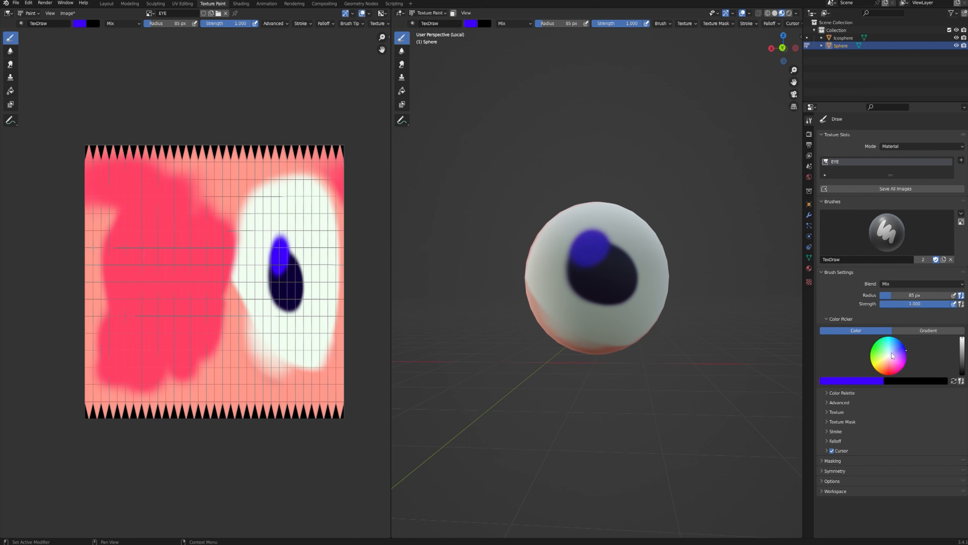
pyautogui.hotkey('ctrl', 'z')
pyautogui.click(889, 355)
pyautogui.click(588, 256)
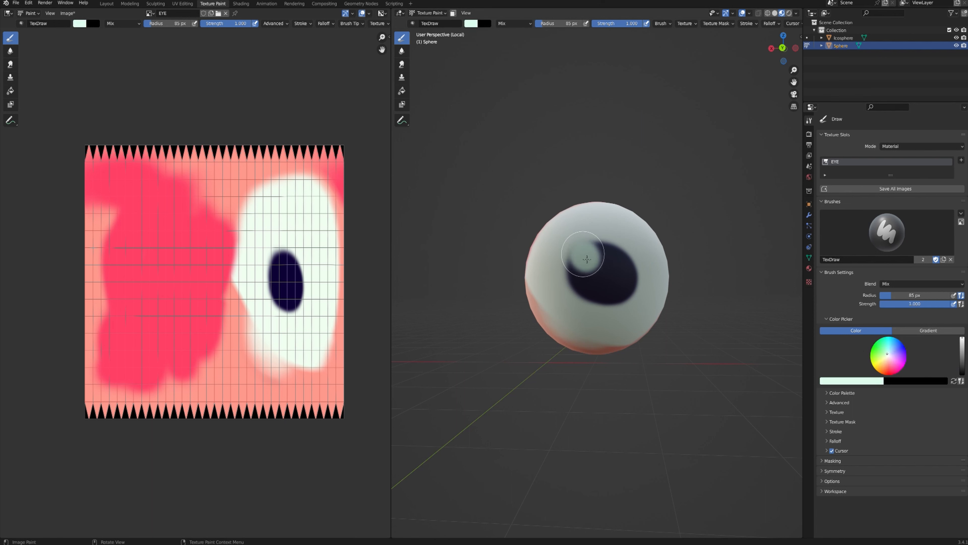
# Step: Set the brush colour to pure red, undo a trial stroke and reduce the brush radius to 12 px
pyautogui.moveTo(588, 255)
pyautogui.mouseDown(button='middle')
pyautogui.moveTo(624, 319)
pyautogui.moveTo(656, 336)
pyautogui.mouseUp(button='middle')
pyautogui.click(903, 374)
pyautogui.moveTo(963, 351)
pyautogui.mouseDown()
pyautogui.moveTo(962, 359)
pyautogui.moveTo(963, 337)
pyautogui.mouseUp()
pyautogui.scroll(1, 666, 331)
pyautogui.moveTo(604, 232); pyautogui.dragTo(625, 259)
pyautogui.hotkey('ctrl', 'z')
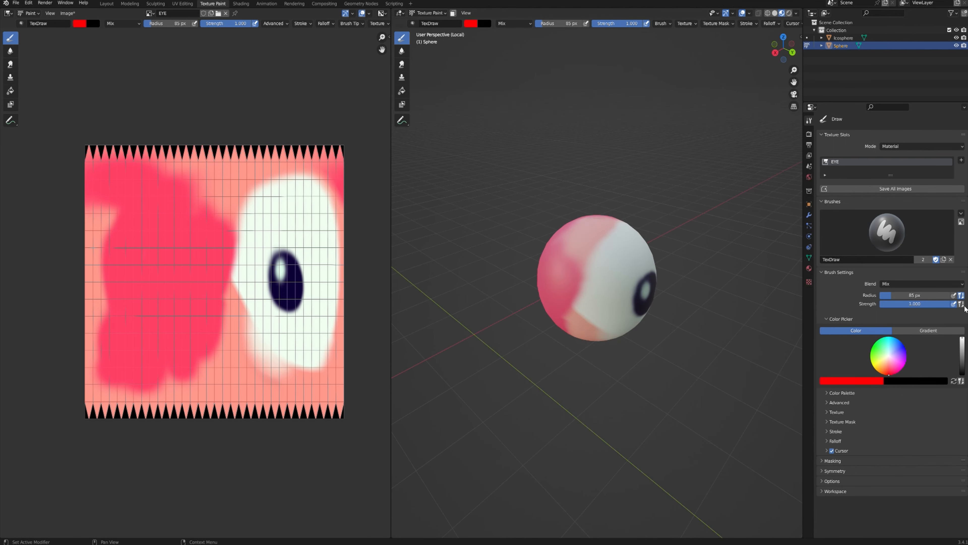
pyautogui.moveTo(915, 295); pyautogui.dragTo(909, 296)
# Step: Try painting two red veins from the pink area towards the pupil and undo both strokes
pyautogui.scroll(3, 590, 283)
pyautogui.moveTo(564, 268)
pyautogui.mouseDown()
pyautogui.moveTo(634, 313)
pyautogui.moveTo(651, 311)
pyautogui.mouseUp()
pyautogui.moveTo(569, 225); pyautogui.dragTo(620, 262)
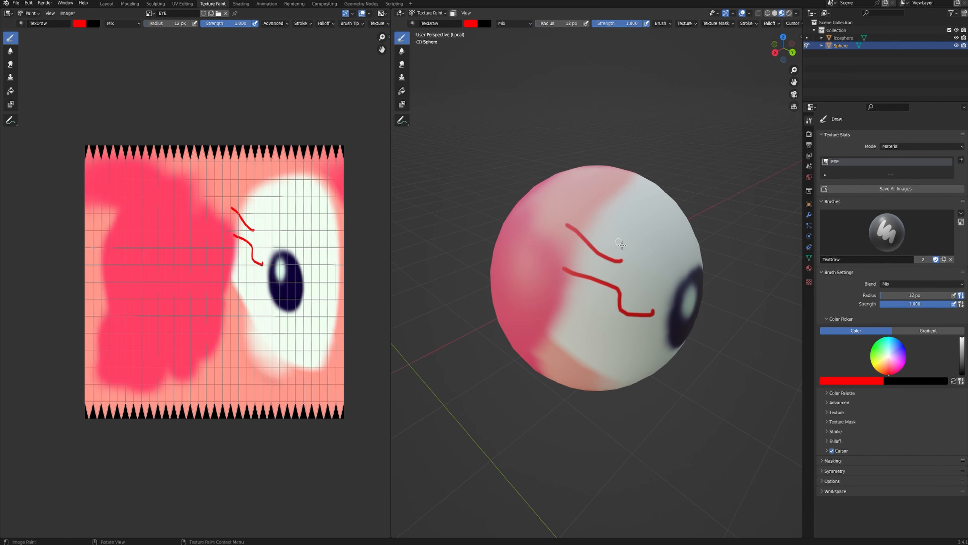
pyautogui.moveTo(621, 245); pyautogui.dragTo(595, 262, button='middle')
pyautogui.hotkey('ctrl', 'z')
pyautogui.hotkey('ctrl', 'z')
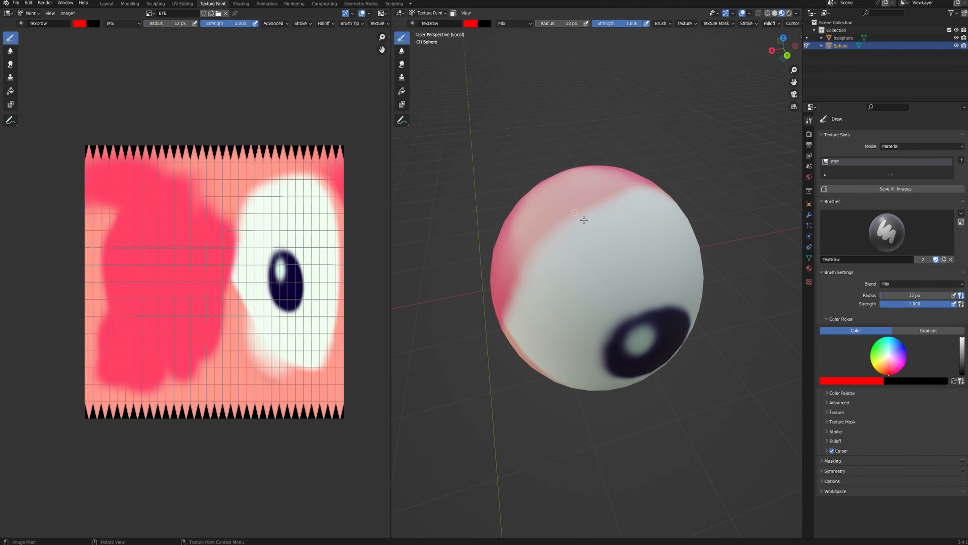
# Step: Paint thin red veins running from the pink border into the white all around the eyeball
pyautogui.moveTo(595, 207); pyautogui.dragTo(605, 256)
pyautogui.moveTo(652, 194); pyautogui.dragTo(634, 240)
pyautogui.moveTo(634, 241); pyautogui.dragTo(630, 236, button='middle')
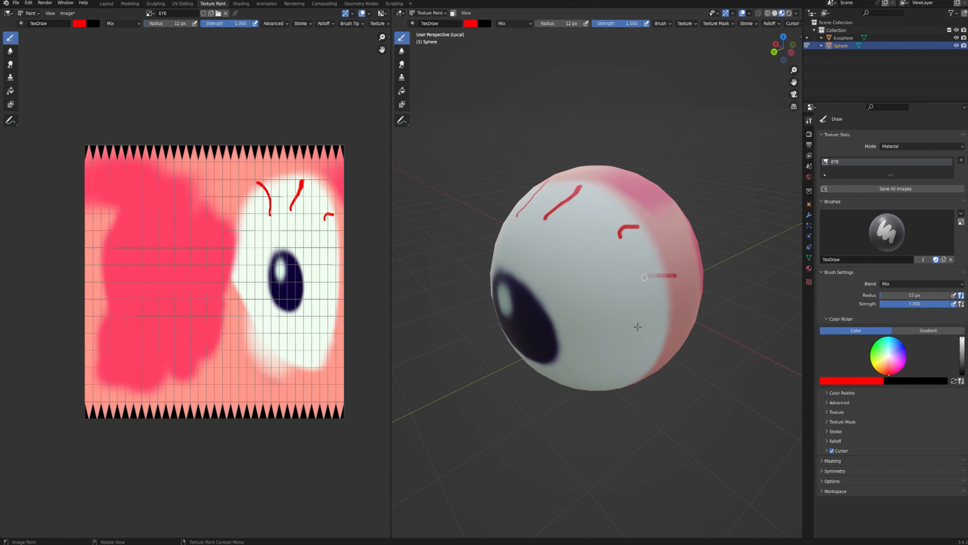
pyautogui.moveTo(638, 327); pyautogui.dragTo(625, 260, button='middle')
pyautogui.moveTo(624, 260); pyautogui.dragTo(665, 309)
pyautogui.moveTo(583, 293); pyautogui.dragTo(612, 347)
pyautogui.moveTo(612, 347); pyautogui.dragTo(641, 266, button='middle')
pyautogui.moveTo(642, 263); pyautogui.dragTo(610, 245)
pyautogui.moveTo(610, 245)
pyautogui.mouseDown(button='middle')
pyautogui.moveTo(691, 344)
pyautogui.moveTo(610, 275)
pyautogui.moveTo(599, 277)
pyautogui.mouseUp(button='middle')
pyautogui.moveTo(611, 279); pyautogui.dragTo(552, 312)
pyautogui.moveTo(533, 250); pyautogui.dragTo(507, 296, button='middle')
pyautogui.moveTo(539, 232); pyautogui.dragTo(576, 272)
# Step: Add short red branches to the veins around the eyeball's white area
pyautogui.moveTo(616, 214); pyautogui.dragTo(571, 191, button='middle')
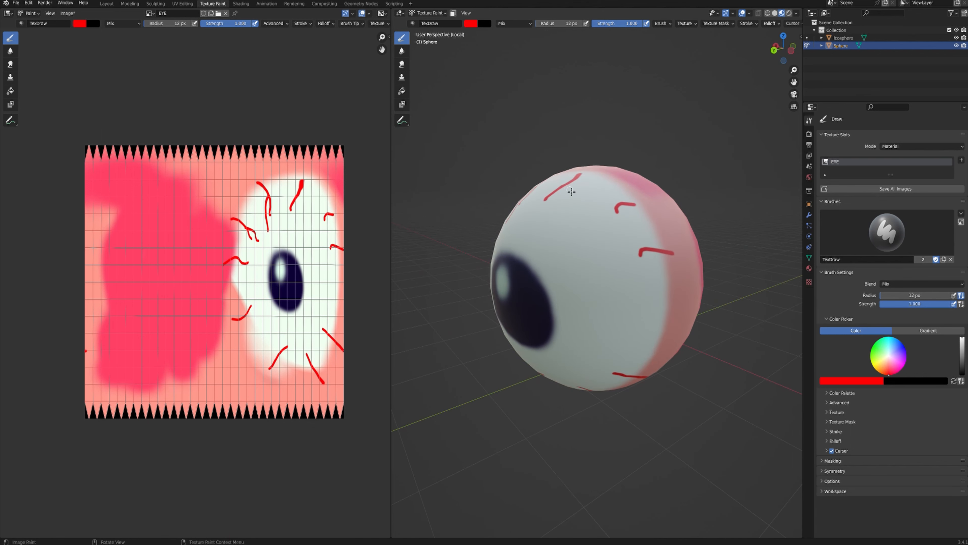
pyautogui.moveTo(610, 222); pyautogui.dragTo(621, 197)
pyautogui.moveTo(621, 196)
pyautogui.mouseDown(button='middle')
pyautogui.moveTo(646, 230)
pyautogui.moveTo(631, 245)
pyautogui.moveTo(654, 284)
pyautogui.mouseUp(button='middle')
pyautogui.moveTo(654, 285); pyautogui.dragTo(656, 242)
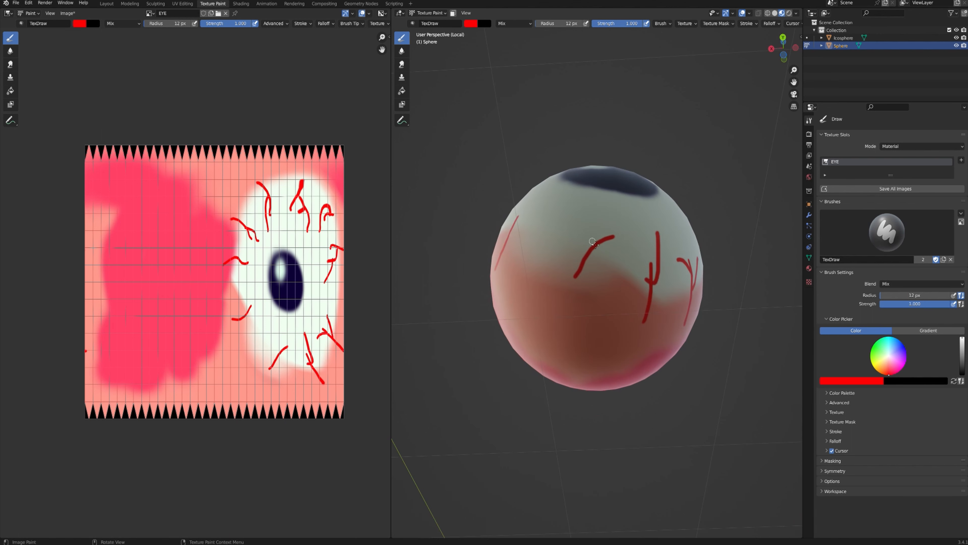
pyautogui.moveTo(592, 241); pyautogui.dragTo(608, 224)
pyautogui.moveTo(608, 224)
pyautogui.mouseDown(button='middle')
pyautogui.moveTo(611, 277)
pyautogui.moveTo(625, 278)
pyautogui.mouseUp(button='middle')
pyautogui.moveTo(624, 278); pyautogui.dragTo(598, 281)
# Step: Return to the Shading workspace and reposition the painted eyeball in its socket
pyautogui.moveTo(598, 281)
pyautogui.mouseDown(button='middle')
pyautogui.moveTo(564, 310)
pyautogui.moveTo(564, 285)
pyautogui.moveTo(547, 277)
pyautogui.mouseUp(button='middle')
pyautogui.scroll(-2, 564, 285)
pyautogui.click(240, 4)
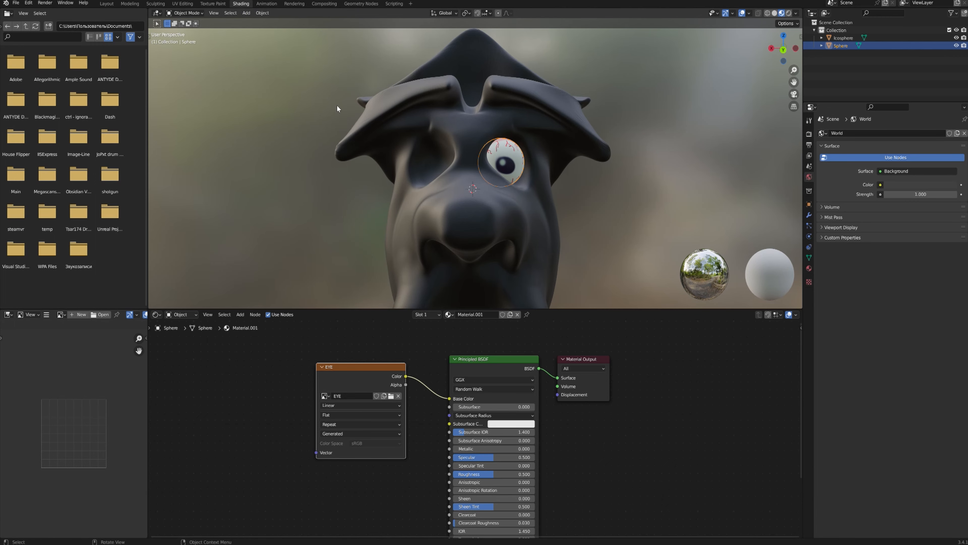
pyautogui.scroll(4, 509, 216)
pyautogui.moveTo(509, 216); pyautogui.dragTo(481, 206, button='middle')
pyautogui.press('g')
pyautogui.click(496, 206)
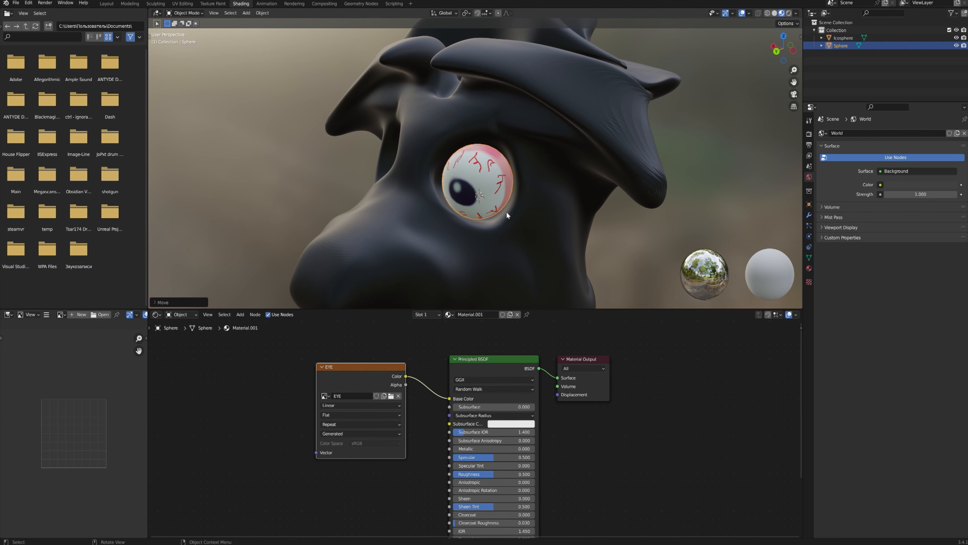
# Step: Rotate the painted eyeball in its socket, including about the X and Z axes, to adjust where its pupil points
pyautogui.press('r')
pyautogui.click(495, 216)
pyautogui.press('r')
pyautogui.press('x')
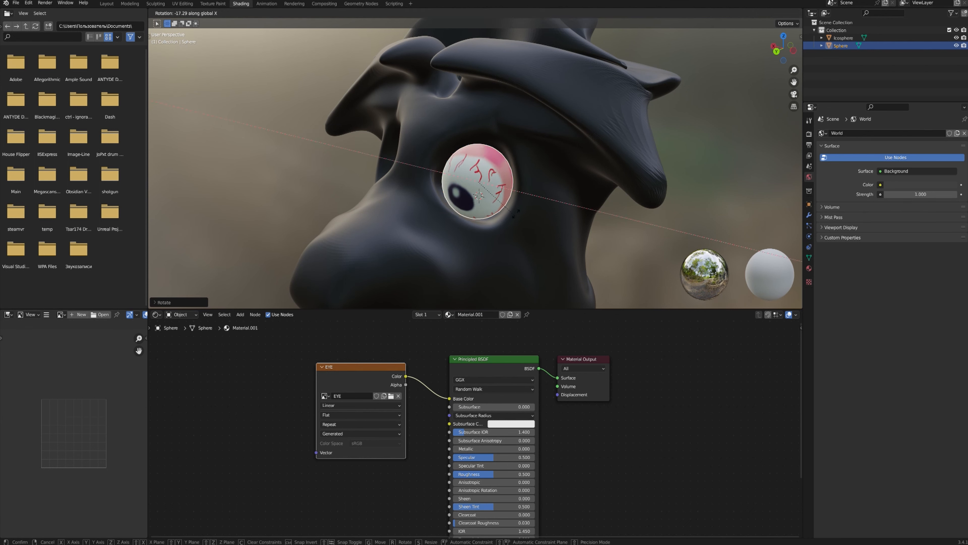
pyautogui.click(491, 216)
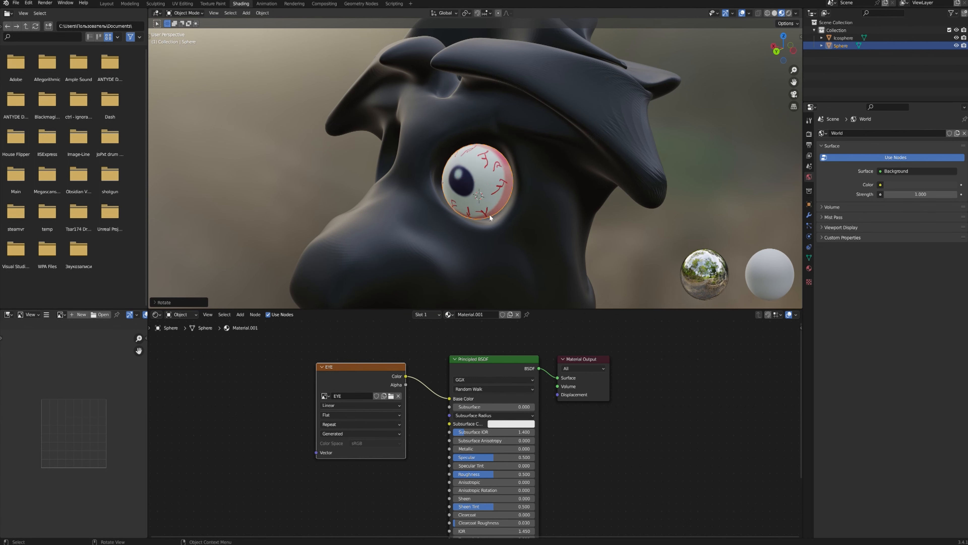
pyautogui.press('r')
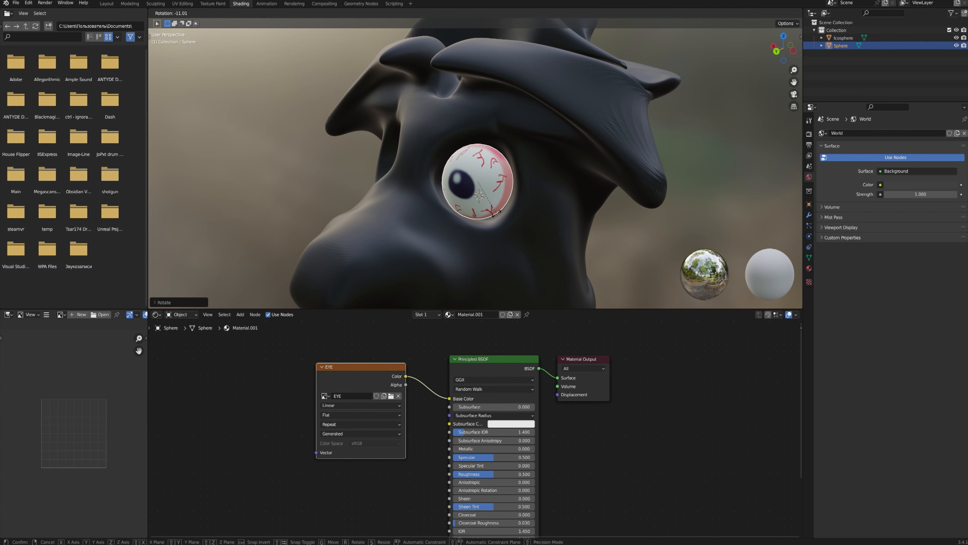
pyautogui.click(495, 213)
pyautogui.press('r')
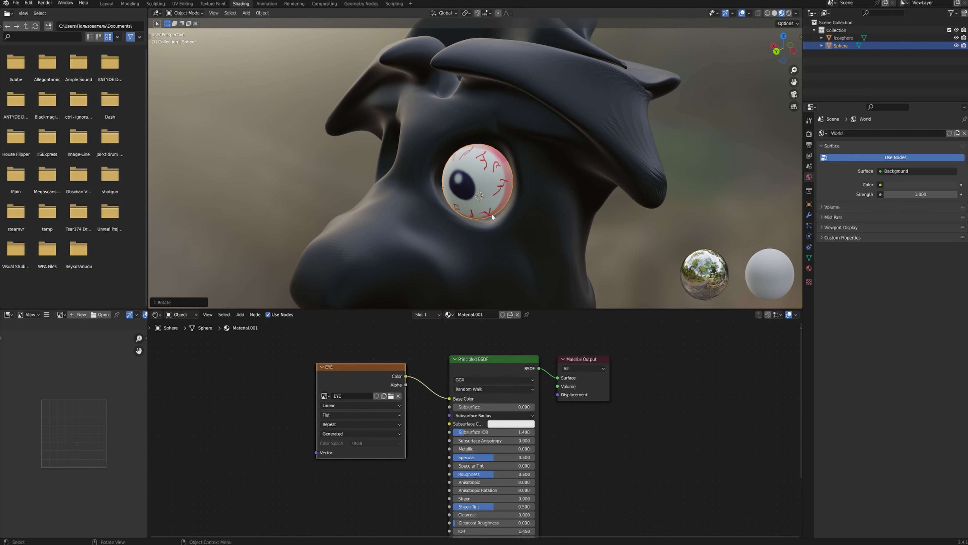
pyautogui.press('x')
pyautogui.press('z')
pyautogui.click(500, 208)
# Step: Make a copy of the painted eyeball in the scene
pyautogui.moveTo(500, 208); pyautogui.dragTo(541, 216, button='middle')
pyautogui.hotkey('ctrl', 'c')
pyautogui.hotkey('ctrl', 'v')
# Step: Try moving the copied eyeball along the Z and Y axes and undo both moves
pyautogui.press('g')
pyautogui.press('z')
pyautogui.click(502, 169)
pyautogui.hotkey('ctrl', 'z')
pyautogui.press('g')
pyautogui.press('y')
pyautogui.click(542, 134)
pyautogui.hotkey('ctrl', 'z')
# Step: Move the copied eyeball along the X axis into the empty eye socket
pyautogui.press('g')
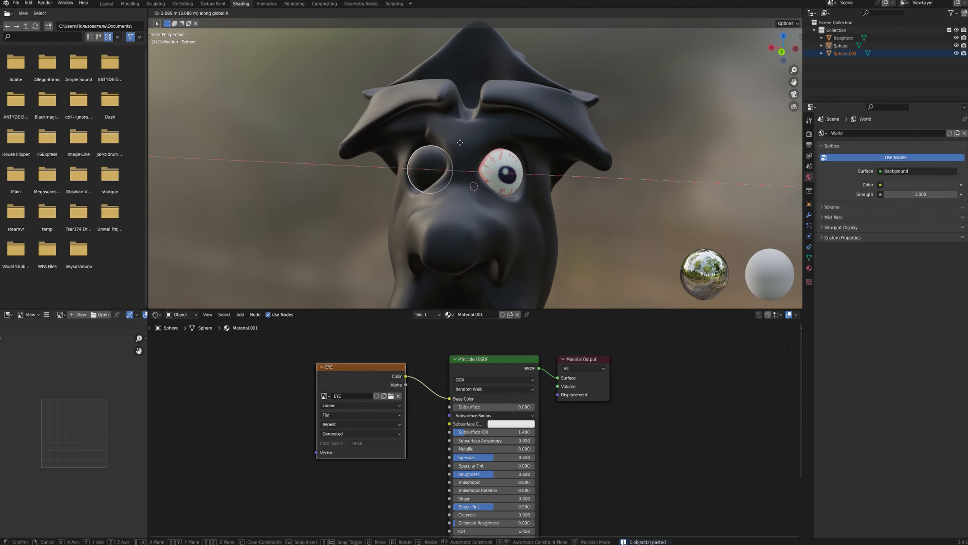
pyautogui.click(466, 141)
pyautogui.moveTo(467, 142); pyautogui.dragTo(471, 276, button='middle')
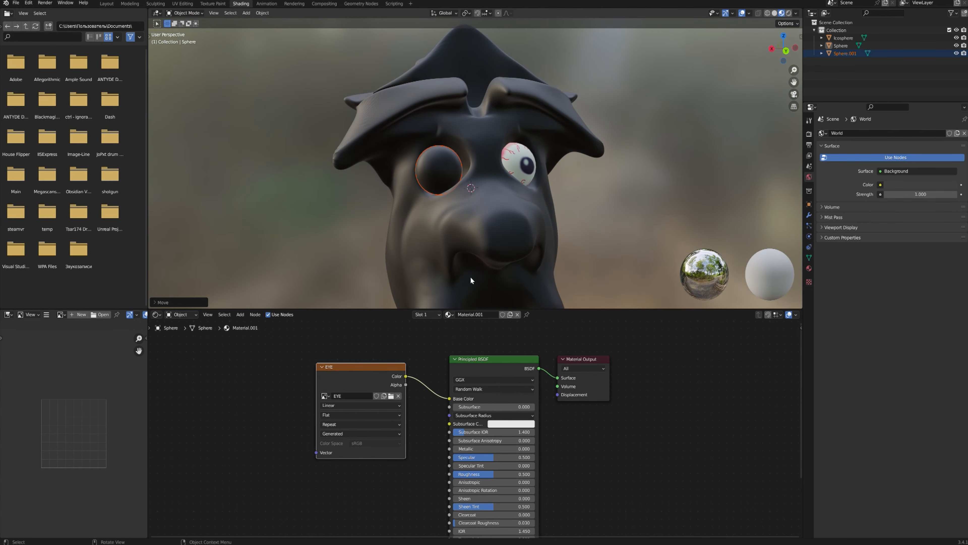
# Step: Try assigning Material.001 to the copied eyeball without making it the active object
pyautogui.click(449, 315)
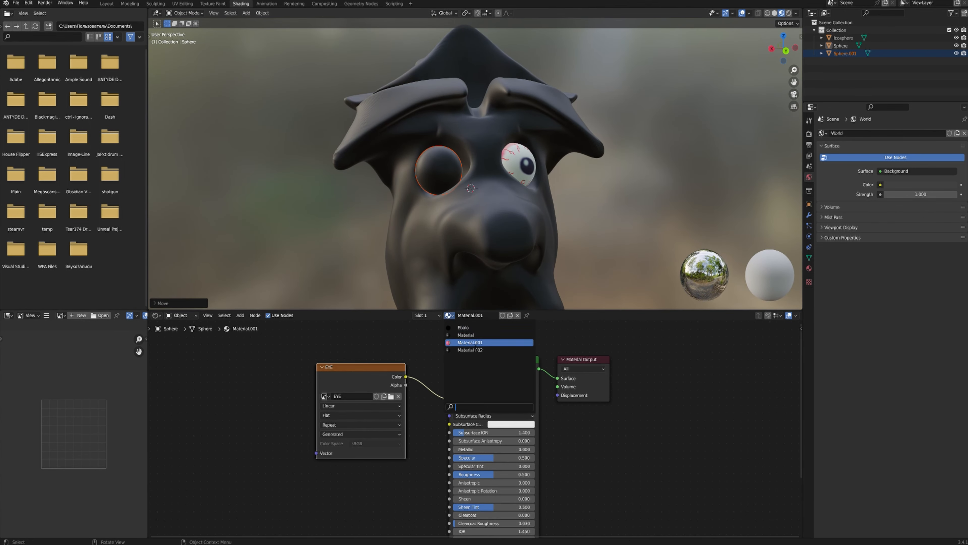
pyautogui.click(458, 342)
pyautogui.moveTo(458, 177); pyautogui.dragTo(465, 233, button='middle')
pyautogui.click(449, 315)
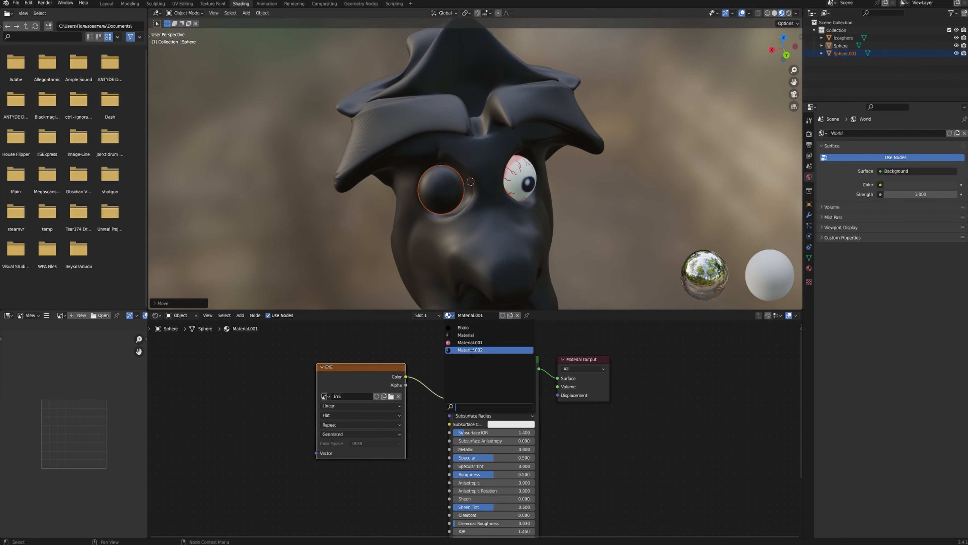
pyautogui.click(457, 342)
pyautogui.moveTo(469, 290); pyautogui.dragTo(583, 206, button='middle')
pyautogui.press('Tab')
pyautogui.press('Tab')
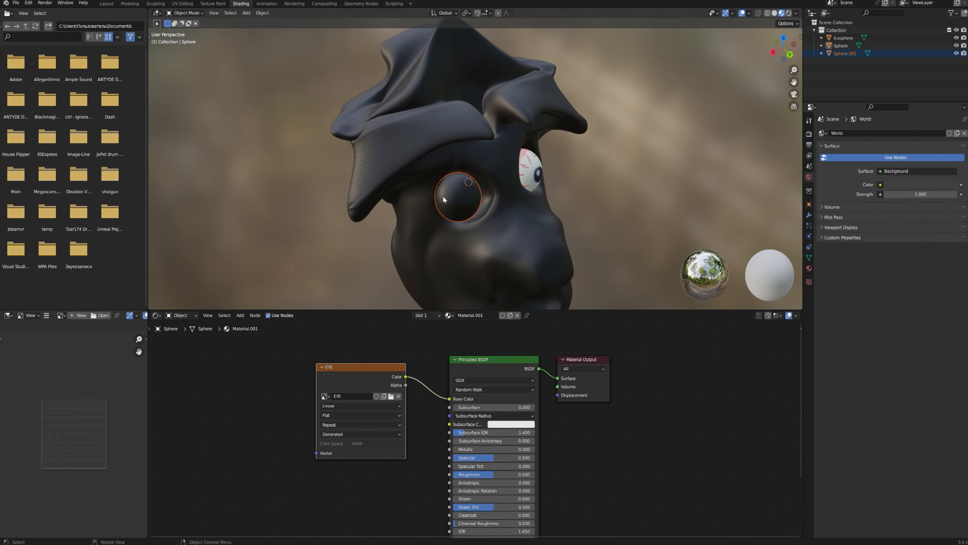
# Step: Select the copied eyeball and assign Material.001 to it
pyautogui.click(457, 197)
pyautogui.click(448, 315)
pyautogui.click(457, 336)
# Step: Reposition the copied eyeball in its socket and rotate it about the Z axis so its pupil faces forward
pyautogui.moveTo(510, 167); pyautogui.dragTo(473, 205, button='middle')
pyautogui.press('g')
pyautogui.click(507, 160)
pyautogui.press('r')
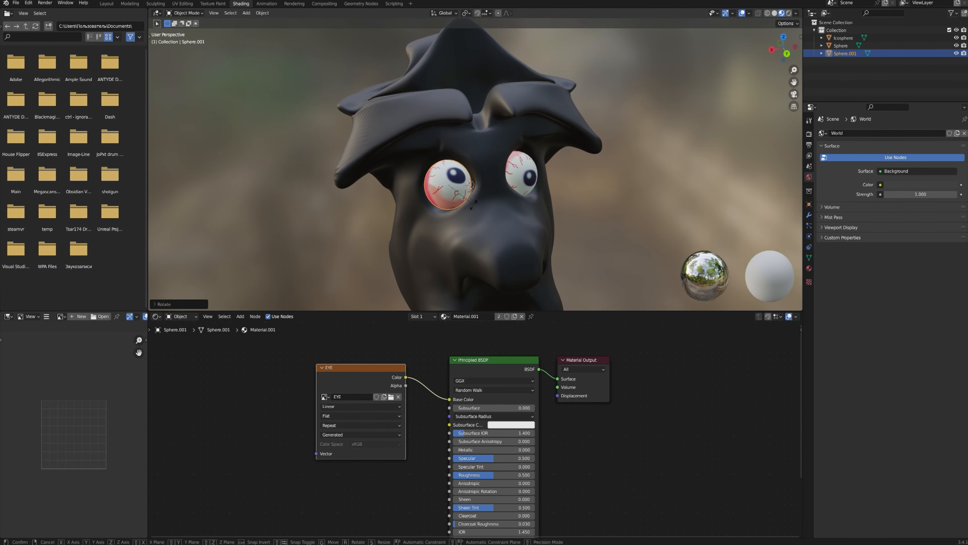
pyautogui.press('z')
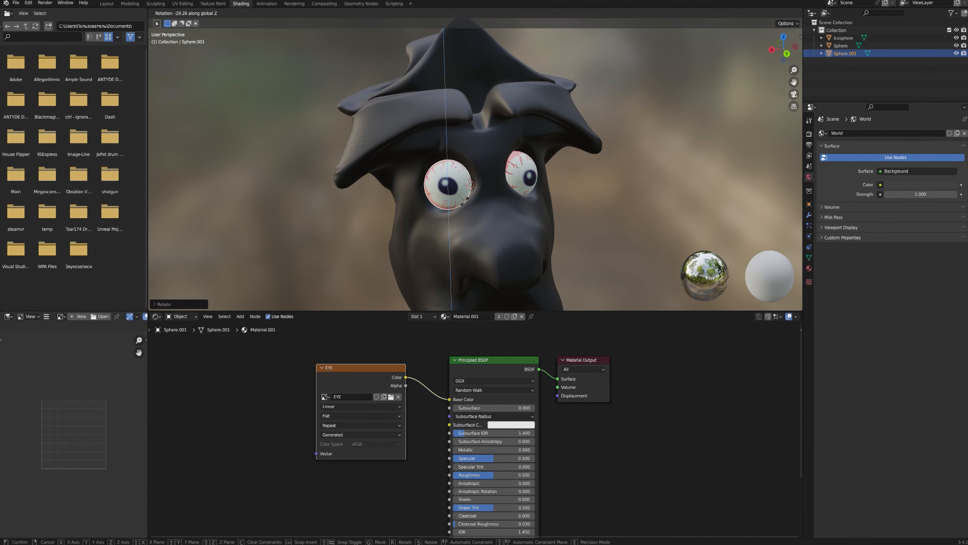
pyautogui.click(471, 186)
# Step: Switch to the Texture Paint workspace and leave local view to show the whole head with both eyes
pyautogui.moveTo(479, 208); pyautogui.dragTo(378, 191, button='middle')
pyautogui.scroll(-4, 612, 193)
pyautogui.moveTo(611, 194); pyautogui.dragTo(660, 189, button='middle')
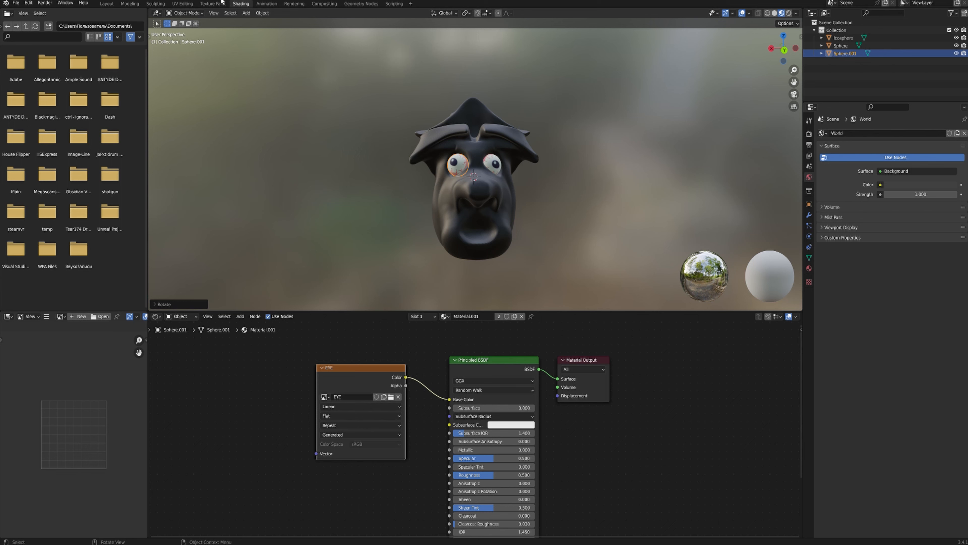
pyautogui.click(202, 4)
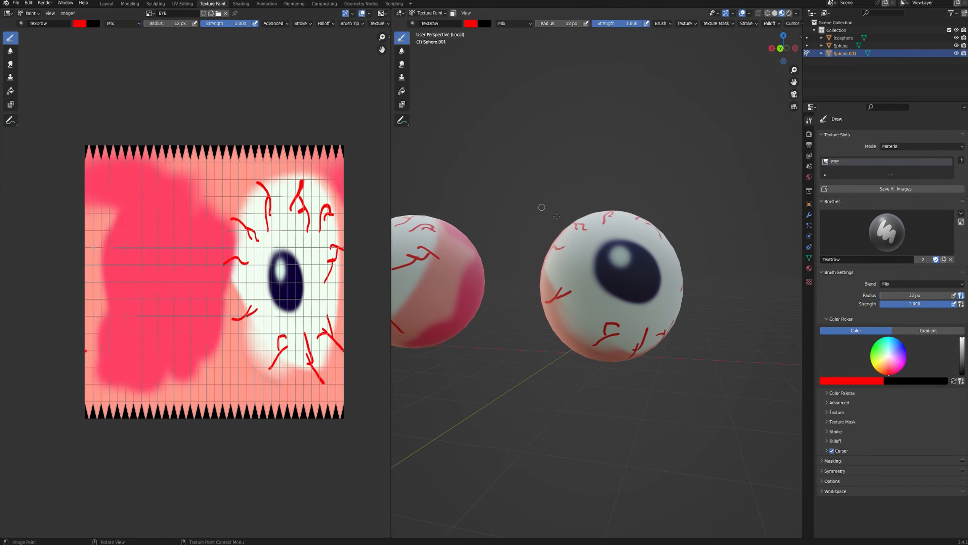
pyautogui.press('KP_Divide')
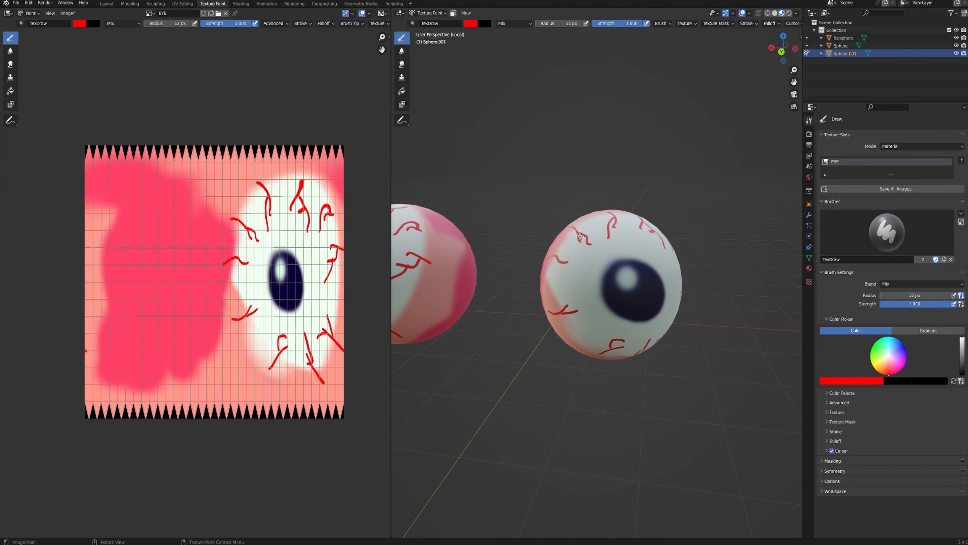
pyautogui.scroll(-3, 577, 232)
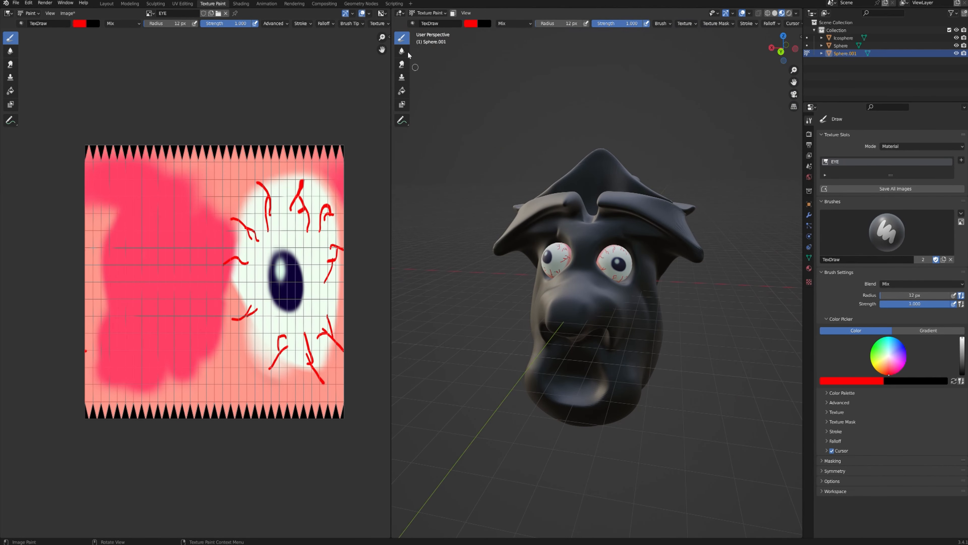
# Step: Select the head mesh in the Shading workspace and open it in the Texture Paint workspace
pyautogui.click(241, 4)
pyautogui.click(446, 199)
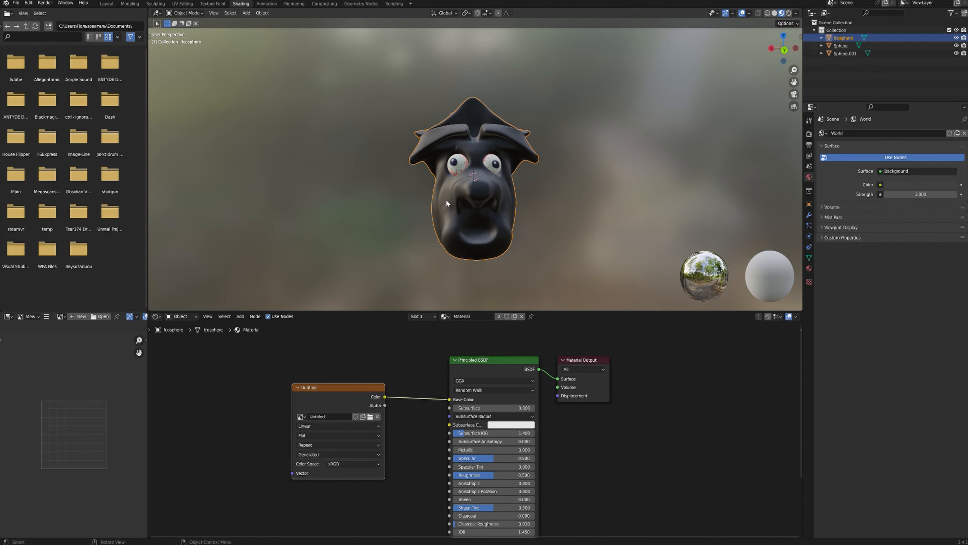
pyautogui.click(213, 3)
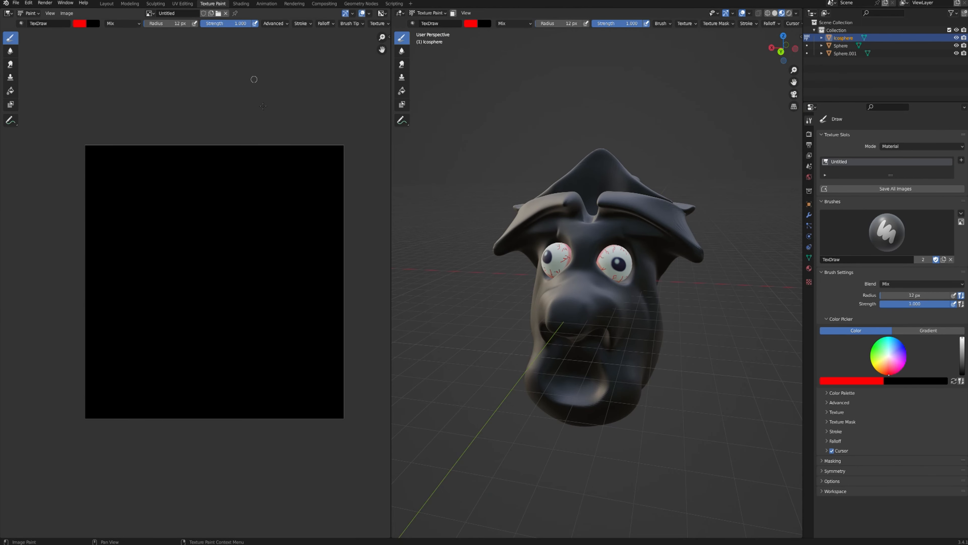
# Step: Try the Ebalo material on the head in the Shading workspace and switch back to Material
pyautogui.click(148, 14)
pyautogui.click(241, 4)
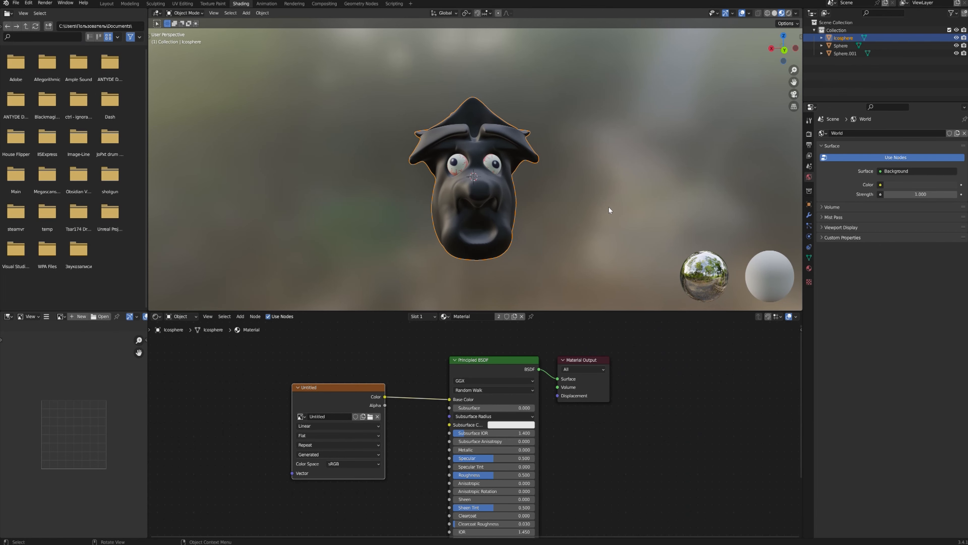
pyautogui.click(445, 316)
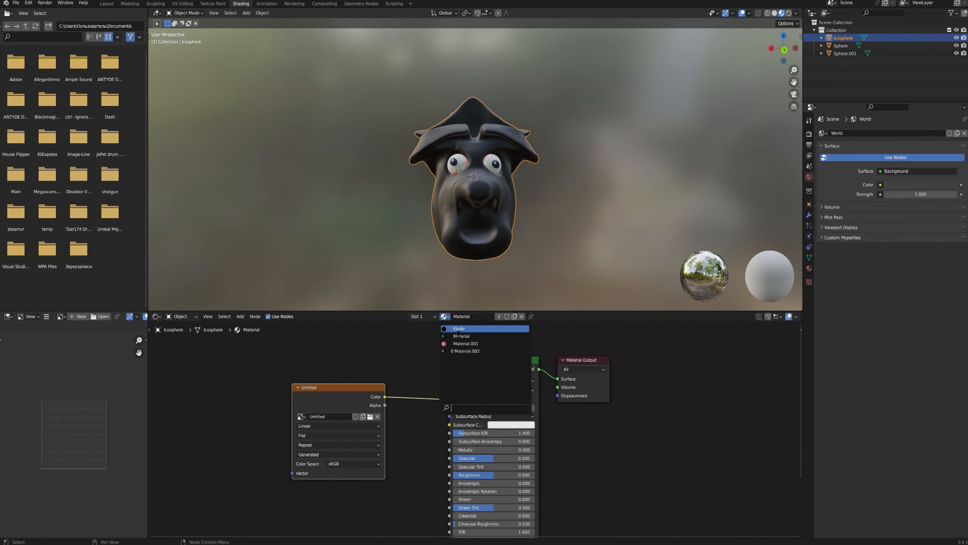
pyautogui.click(457, 330)
pyautogui.click(448, 317)
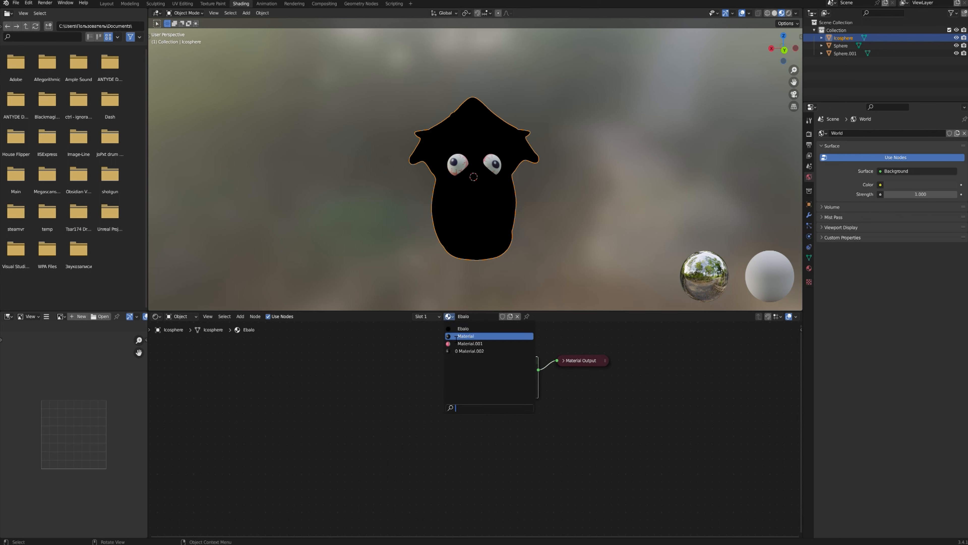
pyautogui.click(461, 336)
pyautogui.click(445, 316)
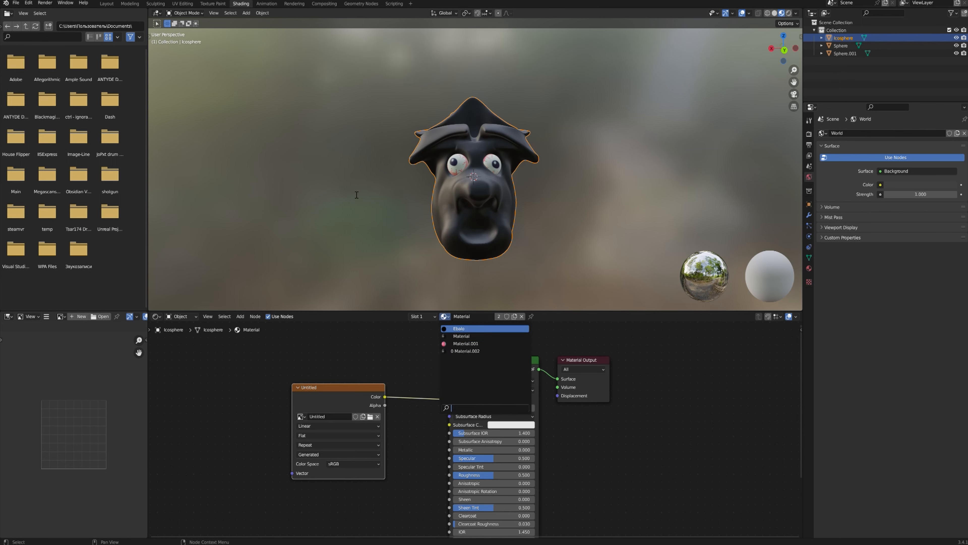
pyautogui.click(381, 201)
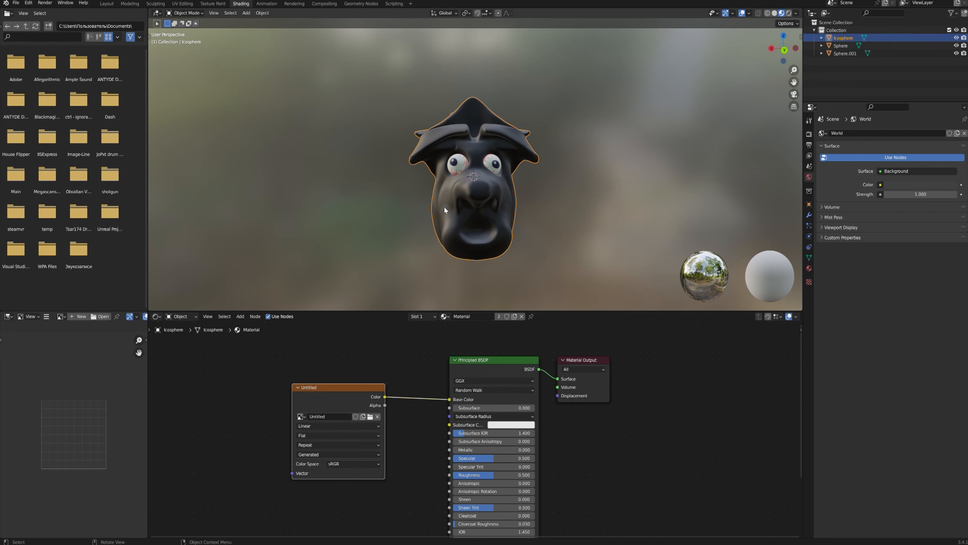
# Step: Return to the Texture Paint workspace and choose the Untitled image for the image editor
pyautogui.click(212, 3)
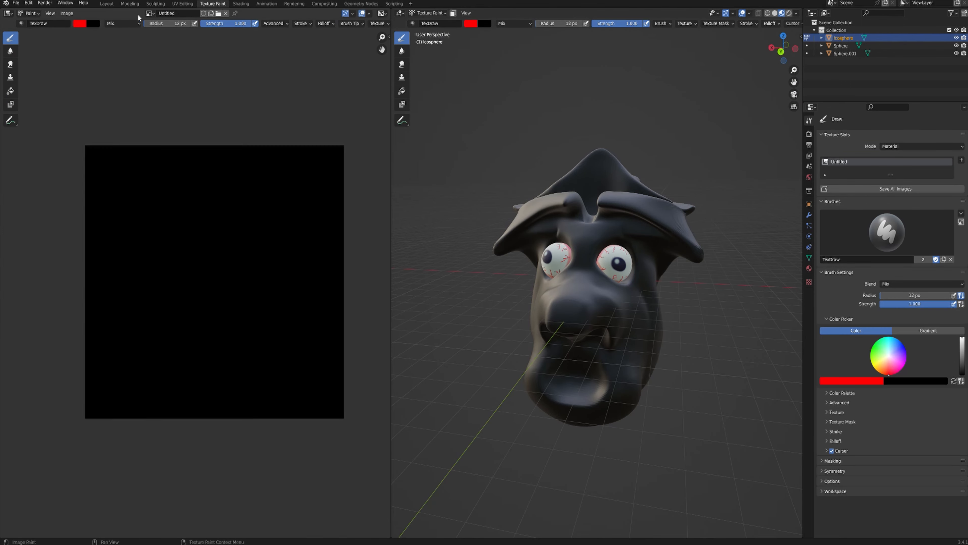
pyautogui.click(150, 13)
pyautogui.click(179, 46)
# Step: Try a red test scribble on the head's texture image and undo it
pyautogui.moveTo(202, 246)
pyautogui.mouseDown()
pyautogui.moveTo(216, 223)
pyautogui.moveTo(238, 228)
pyautogui.mouseUp()
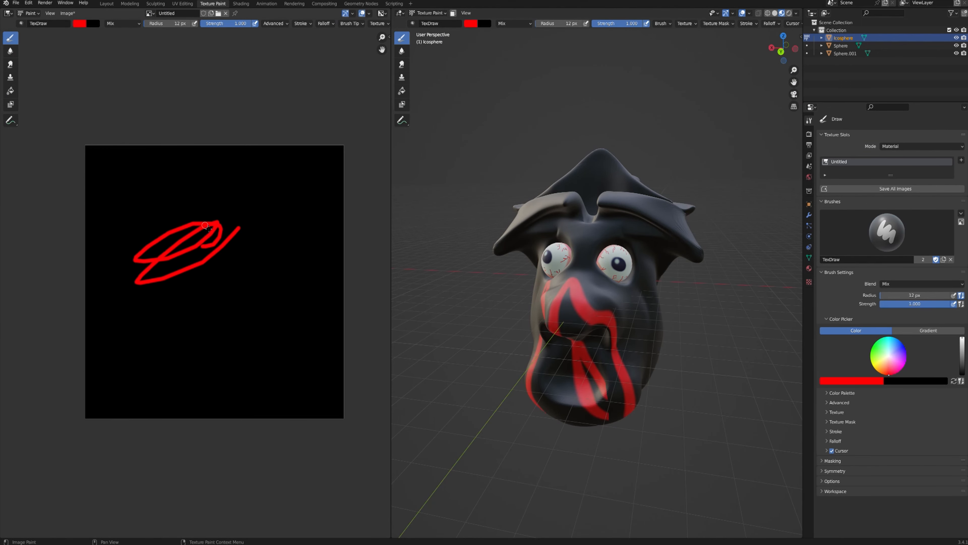
pyautogui.moveTo(381, 240); pyautogui.dragTo(380, 218, button='middle')
pyautogui.hotkey('ctrl', 'z')
# Step: Fill the head's entire texture image with a light peach skin colour using a 500 px brush
pyautogui.moveTo(887, 365); pyautogui.dragTo(886, 362)
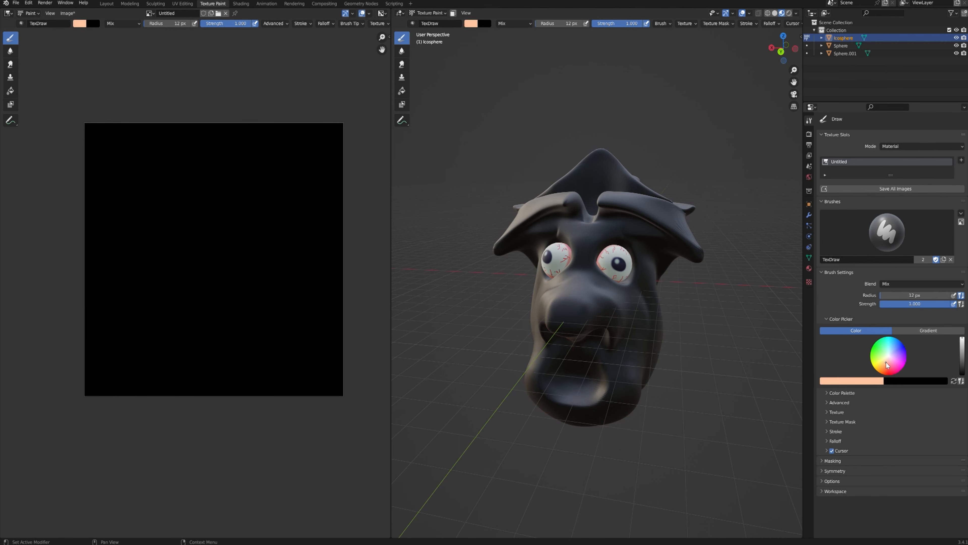
pyautogui.moveTo(894, 296); pyautogui.dragTo(949, 295)
pyautogui.moveTo(173, 187)
pyautogui.mouseDown()
pyautogui.moveTo(280, 152)
pyautogui.moveTo(78, 298)
pyautogui.moveTo(126, 190)
pyautogui.moveTo(324, 252)
pyautogui.moveTo(335, 180)
pyautogui.mouseUp()
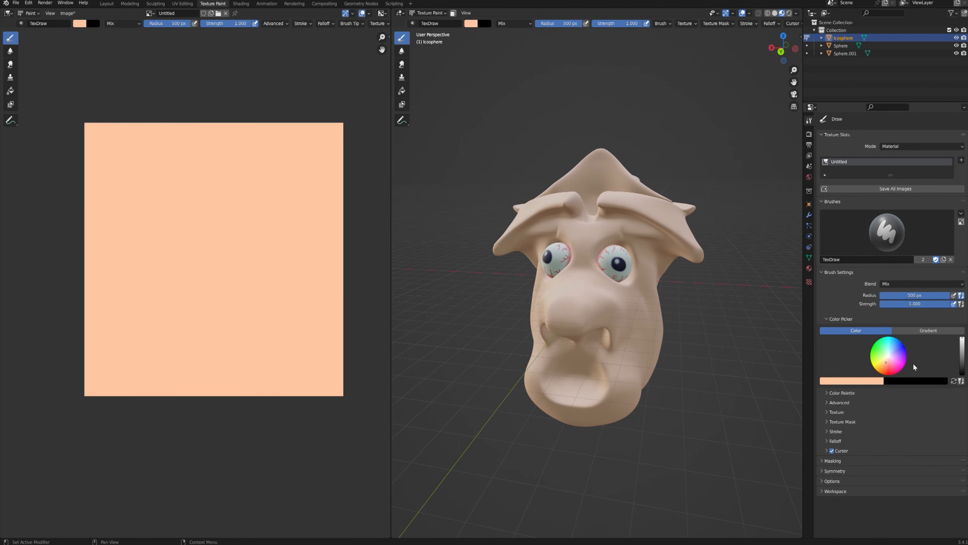
# Step: Set the brush to a dark muted wine red with a 177 px radius
pyautogui.click(894, 356)
pyautogui.moveTo(888, 361); pyautogui.dragTo(891, 364)
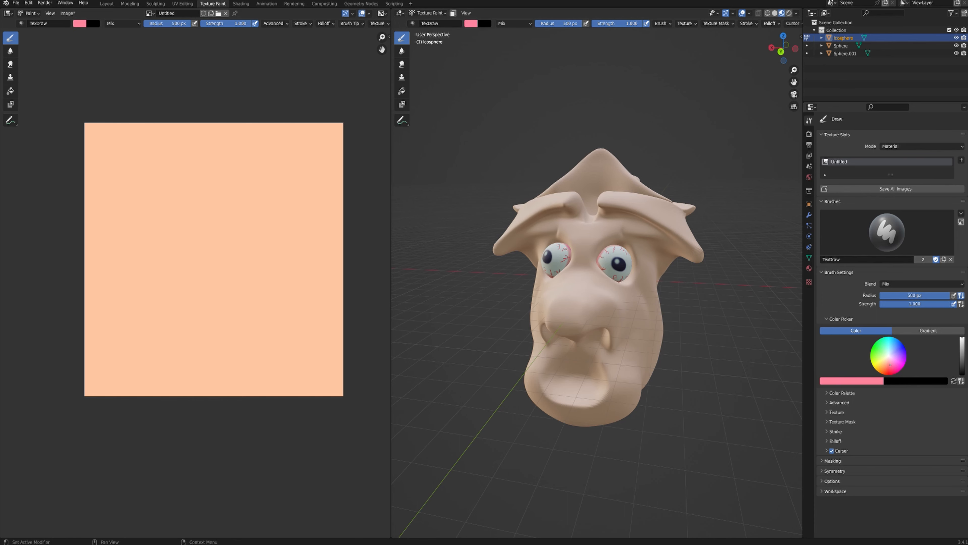
pyautogui.click(965, 362)
pyautogui.scroll(4, 541, 237)
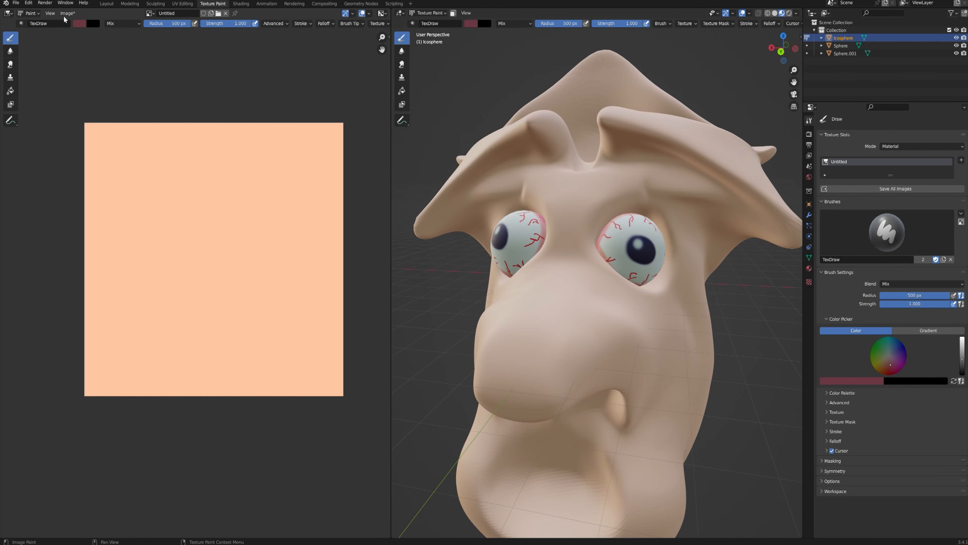
pyautogui.click(891, 296)
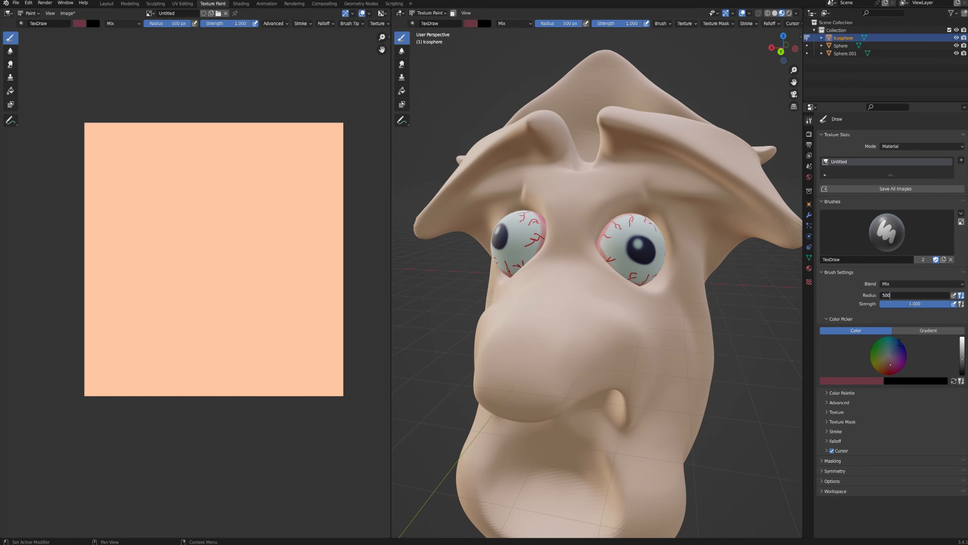
pyautogui.press('Return')
pyautogui.moveTo(916, 296); pyautogui.dragTo(905, 295)
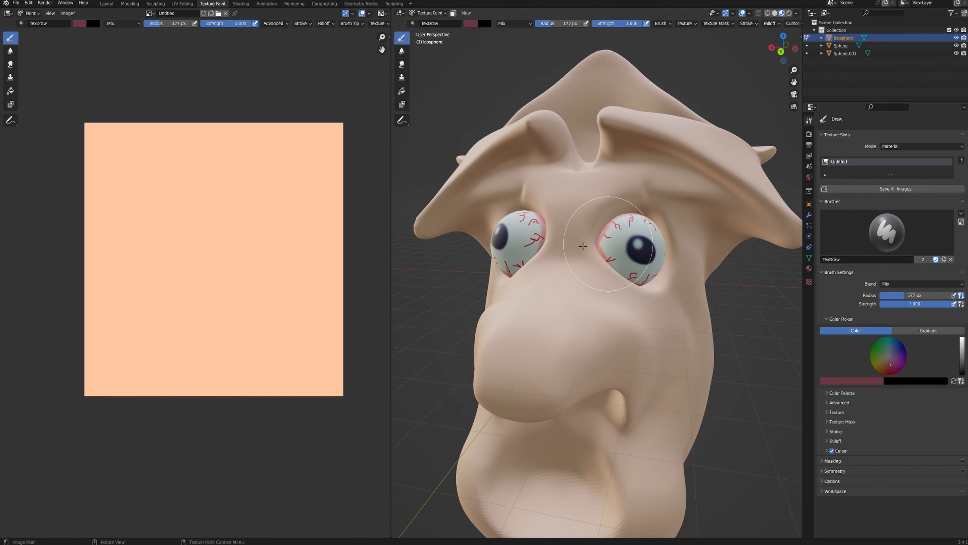
# Step: Paint dark wine-red shading on the skin around the eye sockets
pyautogui.scroll(1, 641, 251)
pyautogui.moveTo(648, 193)
pyautogui.mouseDown()
pyautogui.moveTo(663, 267)
pyautogui.moveTo(650, 263)
pyautogui.mouseUp()
pyautogui.moveTo(637, 250)
pyautogui.mouseDown(button='middle')
pyautogui.moveTo(670, 242)
pyautogui.moveTo(612, 257)
pyautogui.mouseUp(button='middle')
pyautogui.moveTo(582, 273)
pyautogui.mouseDown()
pyautogui.moveTo(583, 296)
pyautogui.moveTo(618, 331)
pyautogui.moveTo(572, 307)
pyautogui.moveTo(565, 321)
pyautogui.mouseUp()
pyautogui.scroll(1, 557, 322)
pyautogui.moveTo(545, 324); pyautogui.dragTo(509, 340, button='middle')
pyautogui.moveTo(501, 352)
pyautogui.mouseDown()
pyautogui.moveTo(517, 351)
pyautogui.moveTo(523, 251)
pyautogui.moveTo(533, 254)
pyautogui.mouseUp()
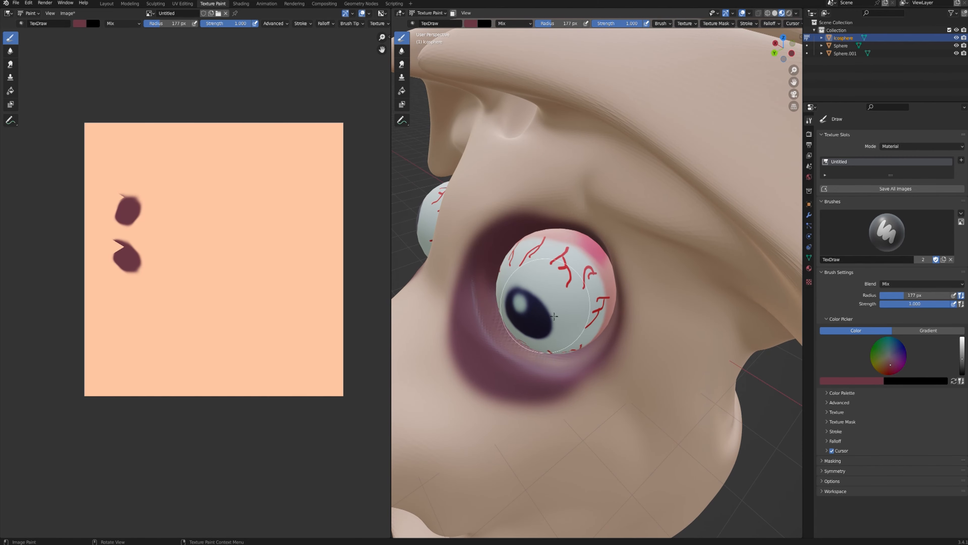
# Step: Set the brush colour to a more saturated deep crimson for the nostrils
pyautogui.scroll(-4, 541, 256)
pyautogui.moveTo(549, 259); pyautogui.dragTo(635, 299, button='middle')
pyautogui.moveTo(637, 336); pyautogui.dragTo(602, 295, button='middle')
pyautogui.click(893, 369)
# Step: Try painting the nostril deep crimson with the 177 px brush and undo both strokes
pyautogui.moveTo(589, 264)
pyautogui.mouseDown()
pyautogui.moveTo(583, 251)
pyautogui.moveTo(599, 263)
pyautogui.mouseUp()
pyautogui.scroll(-3, 599, 267)
pyautogui.moveTo(598, 286)
pyautogui.mouseDown(button='middle')
pyautogui.moveTo(633, 349)
pyautogui.moveTo(593, 317)
pyautogui.mouseUp(button='middle')
pyautogui.hotkey('ctrl', 'z')
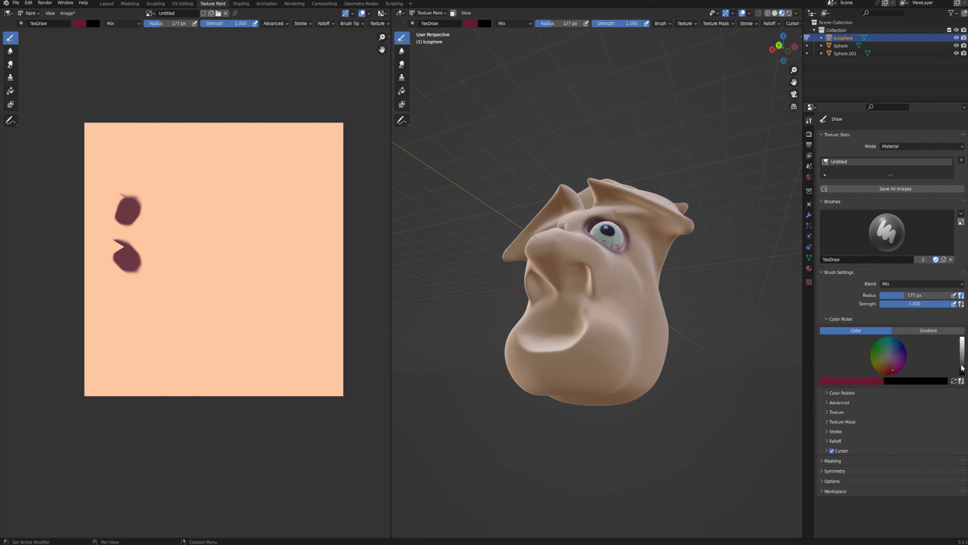
pyautogui.scroll(2, 626, 324)
pyautogui.moveTo(571, 294); pyautogui.dragTo(582, 282)
pyautogui.moveTo(581, 282)
pyautogui.mouseDown(button='middle')
pyautogui.moveTo(635, 324)
pyautogui.moveTo(587, 294)
pyautogui.mouseUp(button='middle')
pyautogui.hotkey('ctrl', 'z')
# Step: Reduce the brush radius to 122 px, try a stroke in the nostril and undo it
pyautogui.scroll(2, 610, 290)
pyautogui.moveTo(898, 295); pyautogui.dragTo(896, 294)
pyautogui.moveTo(512, 265)
pyautogui.mouseDown()
pyautogui.moveTo(529, 289)
pyautogui.moveTo(522, 291)
pyautogui.mouseUp()
pyautogui.scroll(-3, 522, 290)
pyautogui.moveTo(522, 291); pyautogui.dragTo(560, 264, button='middle')
pyautogui.hotkey('ctrl', 'z')
# Step: Paint the insides of the nostrils dark crimson from below the nose
pyautogui.scroll(3, 609, 207)
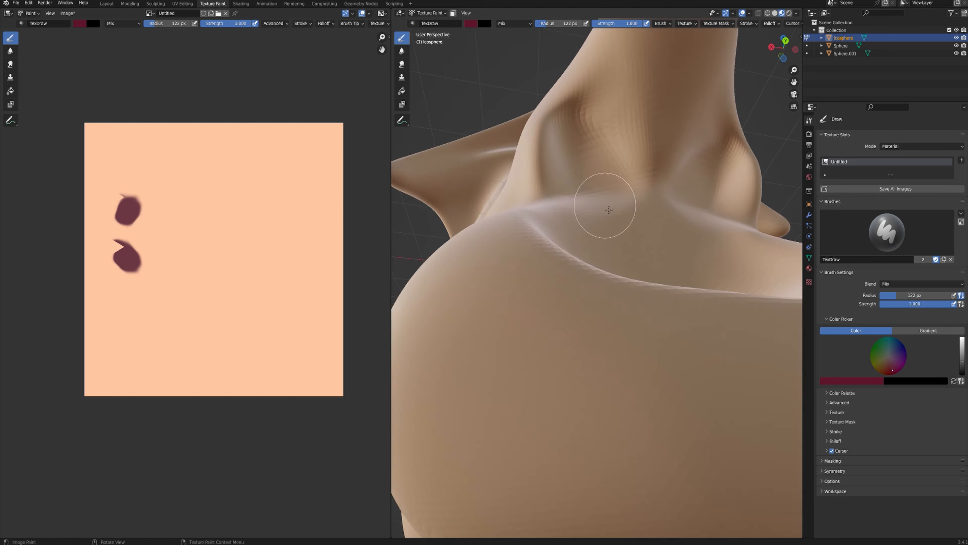
pyautogui.moveTo(608, 207)
pyautogui.mouseDown(button='middle')
pyautogui.moveTo(605, 175)
pyautogui.moveTo(601, 207)
pyautogui.mouseUp(button='middle')
pyautogui.scroll(-3, 602, 206)
pyautogui.moveTo(630, 329)
pyautogui.mouseDown()
pyautogui.moveTo(622, 346)
pyautogui.moveTo(623, 338)
pyautogui.mouseUp()
pyautogui.moveTo(623, 338)
pyautogui.mouseDown(button='middle')
pyautogui.moveTo(557, 332)
pyautogui.moveTo(632, 360)
pyautogui.moveTo(623, 359)
pyautogui.mouseUp(button='middle')
pyautogui.scroll(-3, 625, 333)
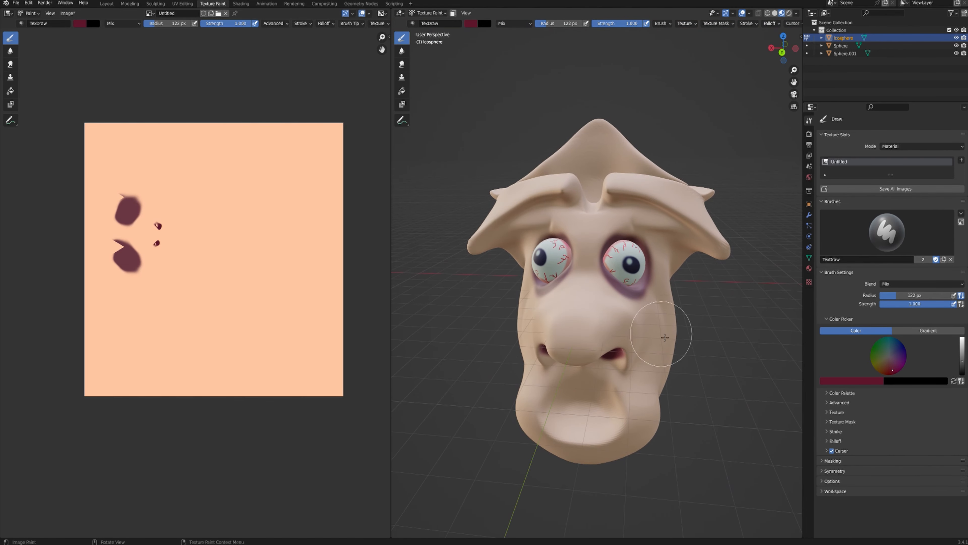
# Step: Set the brush colour to a light golden orange at a high brightness
pyautogui.click(888, 362)
pyautogui.moveTo(888, 363); pyautogui.dragTo(888, 370)
pyautogui.moveTo(962, 361); pyautogui.dragTo(962, 340)
pyautogui.click(884, 362)
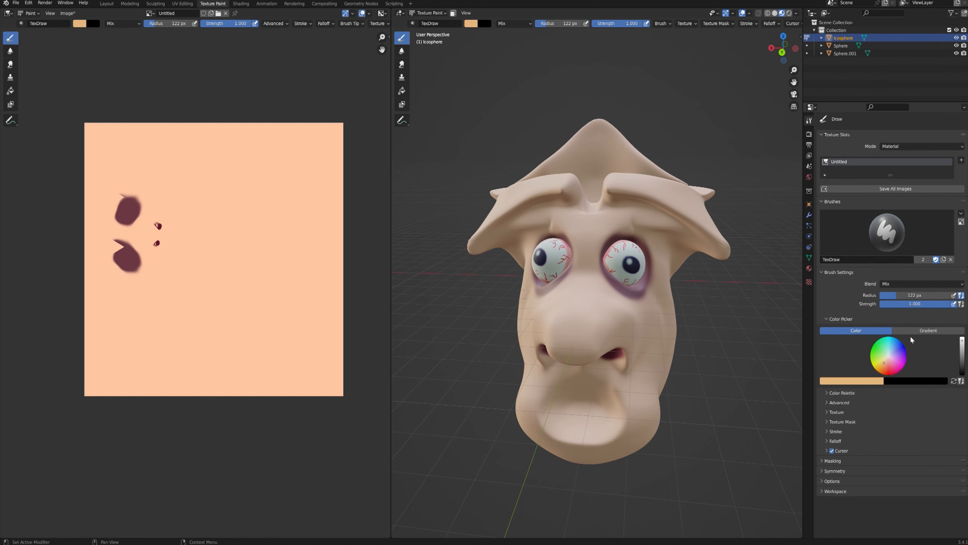
# Step: Paint light golden orange patches under the eyes, down the cheeks and across the bridge of the nose
pyautogui.click(620, 321)
pyautogui.moveTo(636, 322); pyautogui.dragTo(603, 296, button='middle')
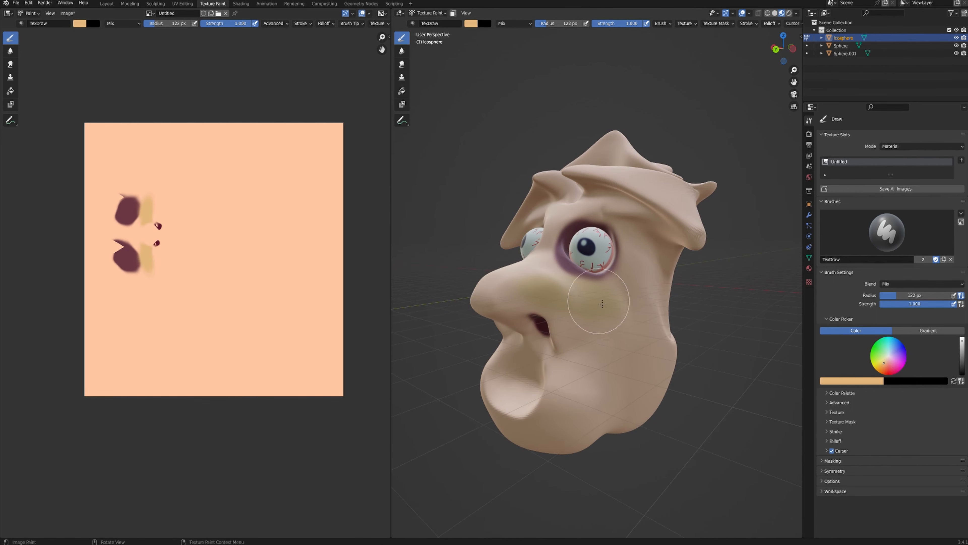
pyautogui.moveTo(588, 314); pyautogui.dragTo(627, 356)
pyautogui.moveTo(627, 357); pyautogui.dragTo(657, 330, button='middle')
pyautogui.moveTo(641, 283); pyautogui.dragTo(629, 290)
pyautogui.moveTo(628, 290)
pyautogui.mouseDown(button='middle')
pyautogui.moveTo(606, 282)
pyautogui.moveTo(625, 307)
pyautogui.mouseUp(button='middle')
# Step: Try painting the tip of the nose red and undo the trial strokes
pyautogui.moveTo(607, 300); pyautogui.dragTo(624, 346)
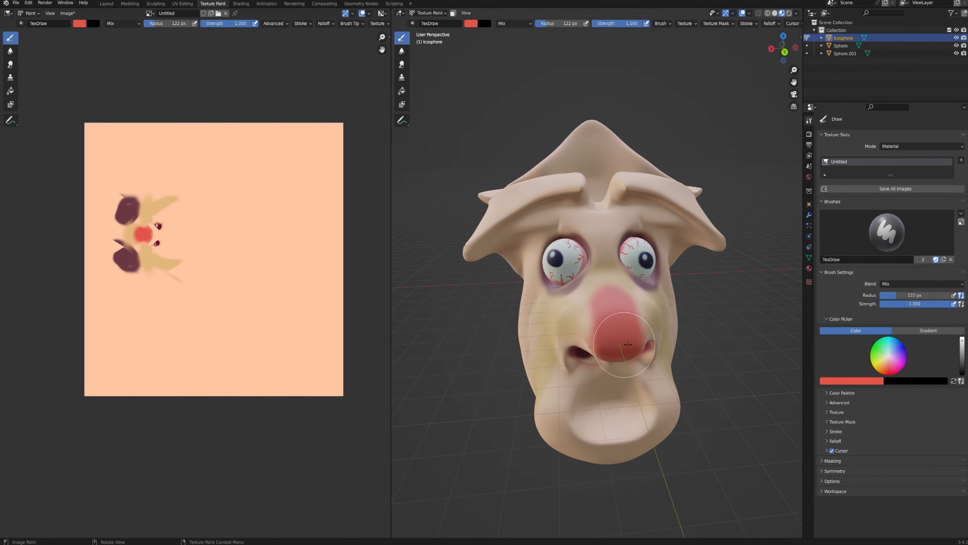
pyautogui.moveTo(636, 325); pyautogui.dragTo(531, 286, button='middle')
pyautogui.hotkey('ctrl', 'z')
pyautogui.moveTo(530, 289); pyautogui.dragTo(549, 295)
pyautogui.moveTo(583, 339)
pyautogui.mouseDown(button='middle')
pyautogui.moveTo(631, 285)
pyautogui.moveTo(648, 302)
pyautogui.moveTo(709, 317)
pyautogui.mouseUp(button='middle')
pyautogui.hotkey('ctrl', 'z')
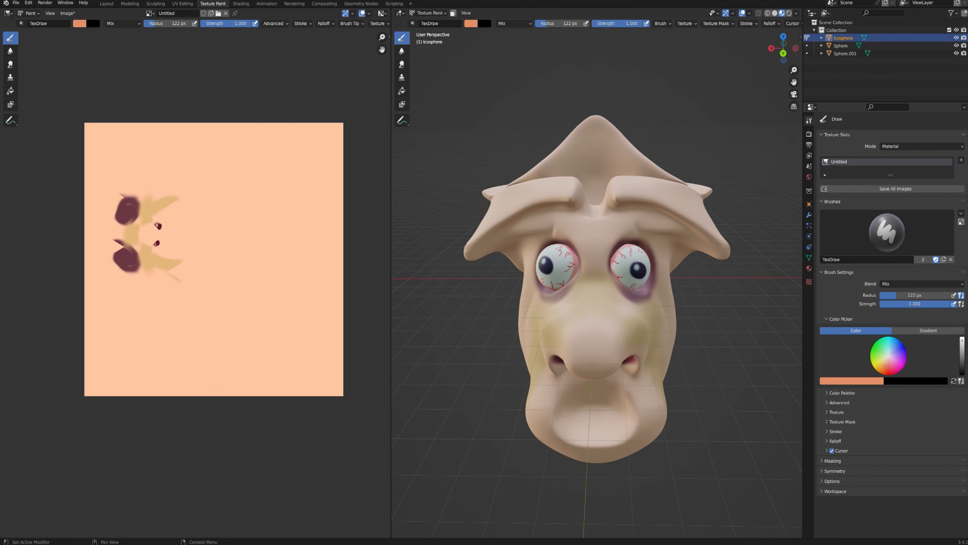
# Step: Darken the brush colour to a deep brown and paint the crown and back of the hair
pyautogui.moveTo(962, 360); pyautogui.dragTo(961, 364)
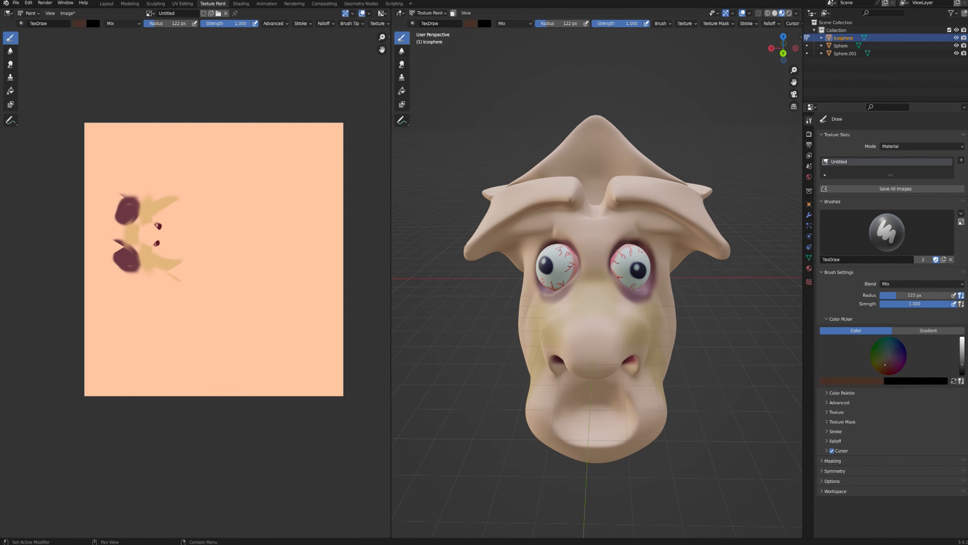
pyautogui.moveTo(689, 284); pyautogui.dragTo(667, 240, button='middle')
pyautogui.moveTo(664, 256)
pyautogui.mouseDown()
pyautogui.moveTo(652, 220)
pyautogui.moveTo(583, 171)
pyautogui.moveTo(635, 206)
pyautogui.mouseUp()
pyautogui.moveTo(635, 206); pyautogui.dragTo(558, 200, button='middle')
pyautogui.moveTo(601, 240)
pyautogui.mouseDown()
pyautogui.moveTo(594, 219)
pyautogui.moveTo(602, 244)
pyautogui.mouseUp()
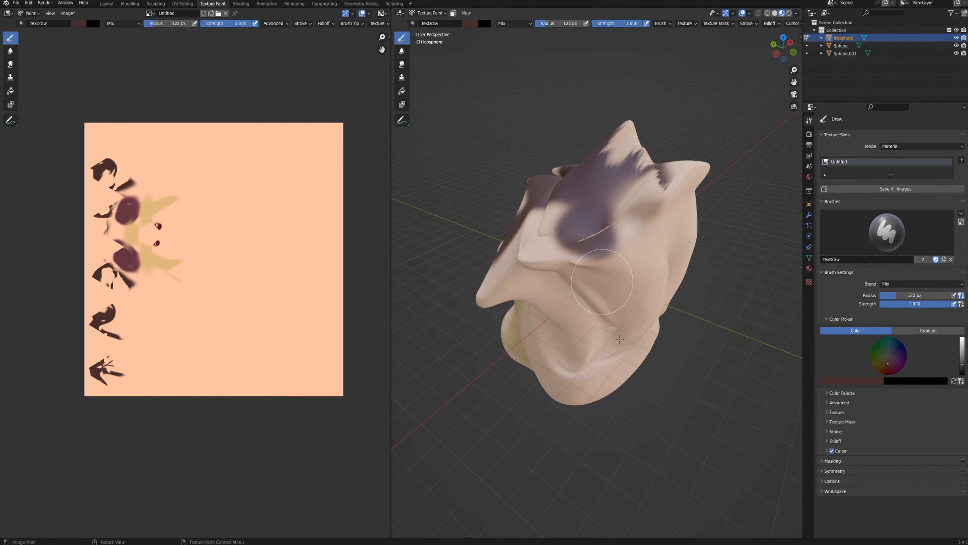
pyautogui.moveTo(674, 288); pyautogui.dragTo(634, 303)
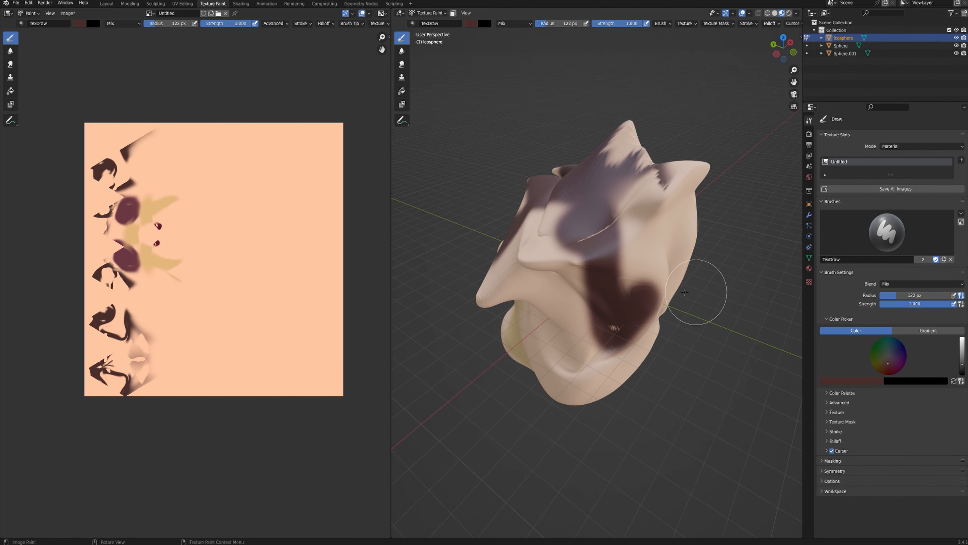
# Step: Paint the front locks and the peak of the hair above the forehead dark brown
pyautogui.moveTo(633, 302); pyautogui.dragTo(572, 229, button='middle')
pyautogui.moveTo(572, 229); pyautogui.dragTo(578, 191)
pyautogui.moveTo(578, 191)
pyautogui.mouseDown(button='middle')
pyautogui.moveTo(478, 223)
pyautogui.moveTo(588, 172)
pyautogui.mouseUp(button='middle')
pyautogui.moveTo(589, 172); pyautogui.dragTo(634, 156)
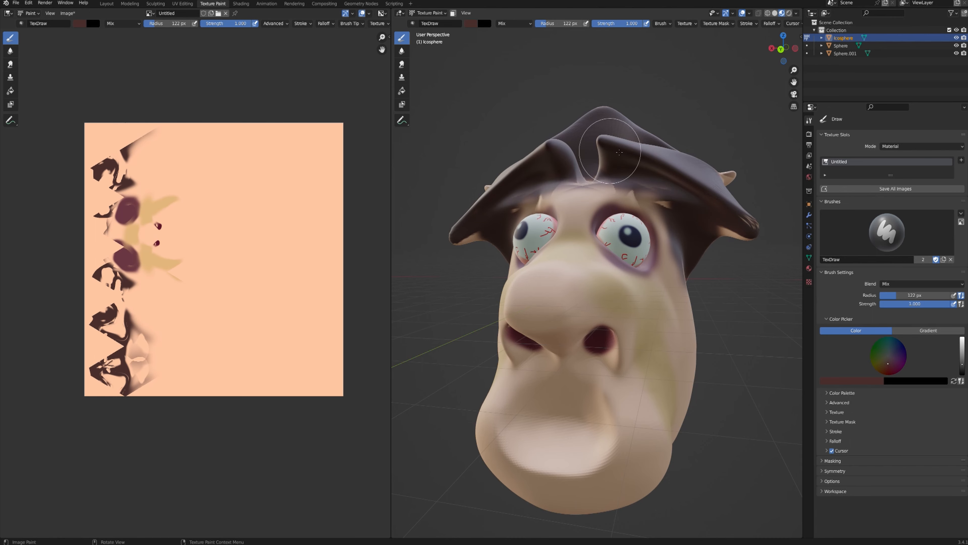
pyautogui.moveTo(702, 172); pyautogui.dragTo(618, 200, button='middle')
pyautogui.moveTo(620, 208)
pyautogui.mouseDown()
pyautogui.moveTo(645, 173)
pyautogui.moveTo(663, 191)
pyautogui.mouseUp()
pyautogui.moveTo(664, 190)
pyautogui.mouseDown(button='middle')
pyautogui.moveTo(743, 246)
pyautogui.moveTo(910, 280)
pyautogui.mouseUp(button='middle')
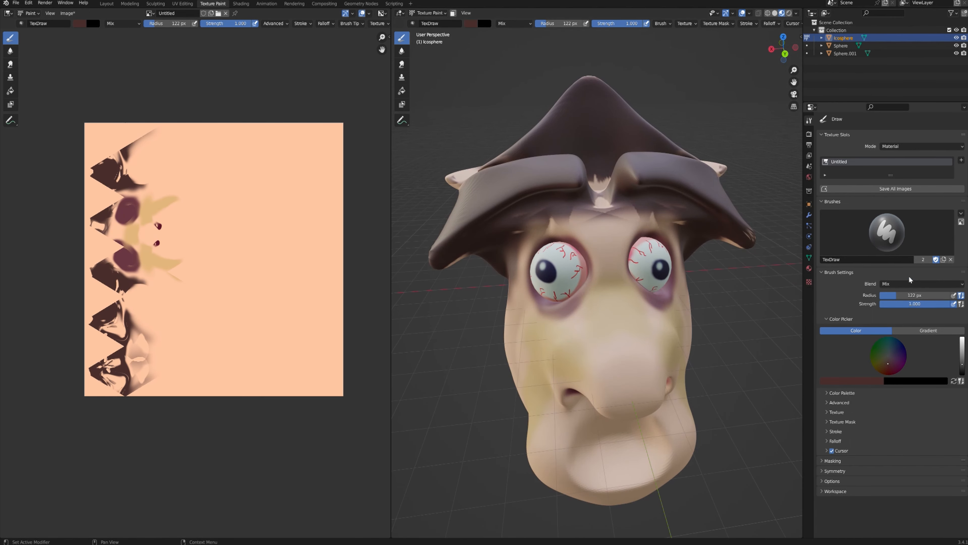
# Step: Fill the remaining bare areas on the top, sides and lower back of the hair with dark brown
pyautogui.moveTo(641, 145); pyautogui.dragTo(653, 188, button='middle')
pyautogui.moveTo(642, 213)
pyautogui.mouseDown()
pyautogui.moveTo(566, 113)
pyautogui.moveTo(434, 191)
pyautogui.moveTo(476, 248)
pyautogui.mouseUp()
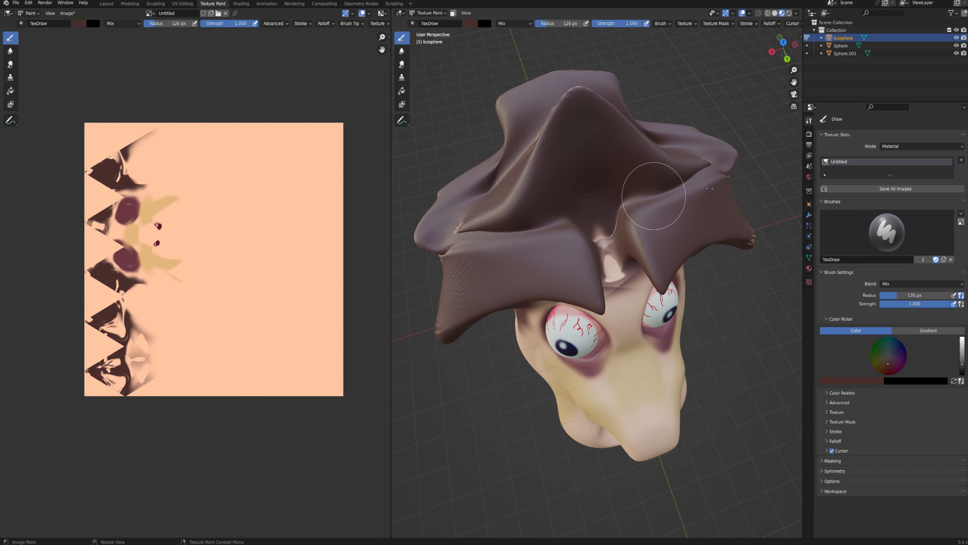
pyautogui.moveTo(716, 187); pyautogui.dragTo(636, 151, button='middle')
pyautogui.moveTo(635, 151)
pyautogui.mouseDown()
pyautogui.moveTo(598, 155)
pyautogui.moveTo(588, 267)
pyautogui.mouseUp()
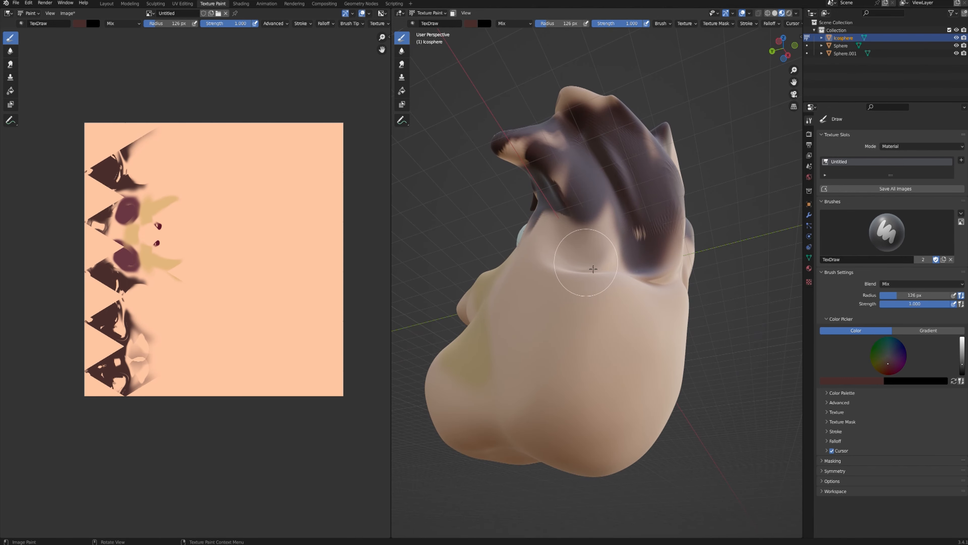
pyautogui.moveTo(567, 297); pyautogui.dragTo(683, 342, button='middle')
pyautogui.scroll(-2, 642, 347)
pyautogui.scroll(3, 646, 339)
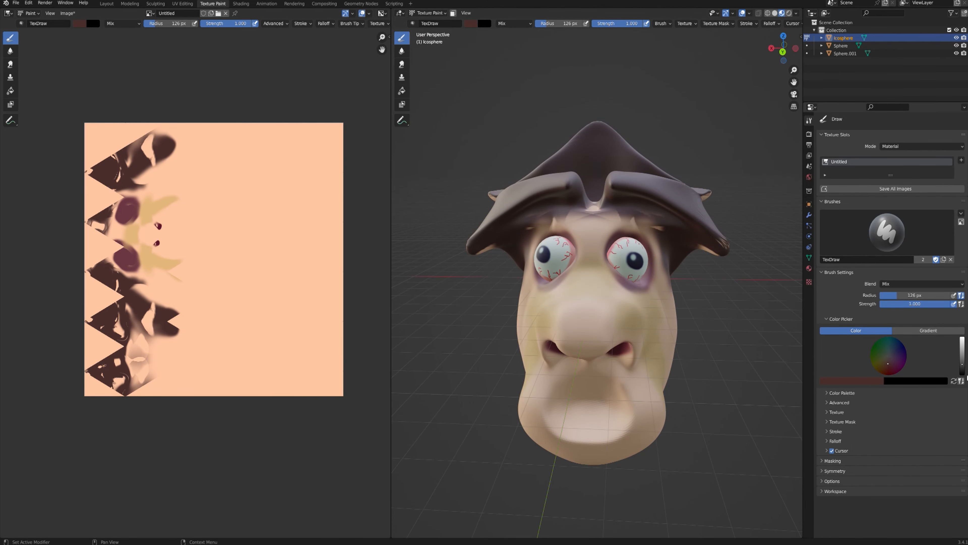
# Step: Set the brush colour to black and paint the hollow of the mouth
pyautogui.click(962, 375)
pyautogui.scroll(2, 587, 427)
pyautogui.moveTo(579, 453)
pyautogui.mouseDown()
pyautogui.moveTo(582, 501)
pyautogui.moveTo(583, 464)
pyautogui.mouseUp()
pyautogui.moveTo(633, 434); pyautogui.dragTo(633, 281, button='middle')
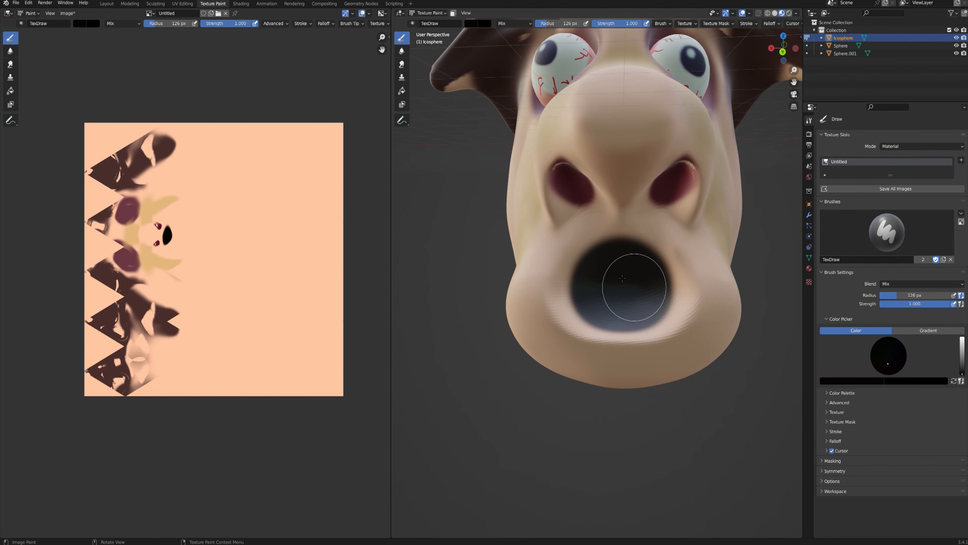
pyautogui.moveTo(633, 281); pyautogui.dragTo(622, 277)
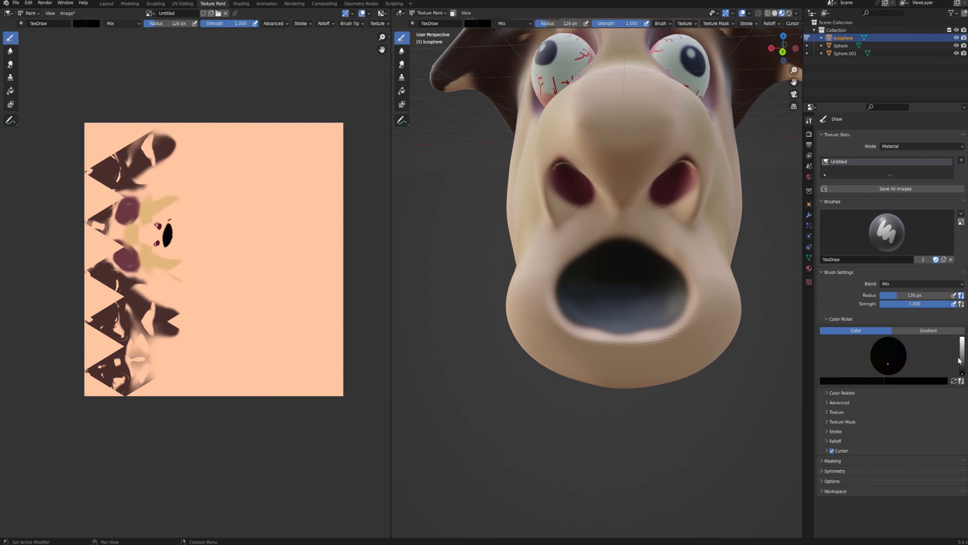
# Step: Paint a bright red tongue on the lower part of the mouth's interior
pyautogui.scroll(1, 610, 307)
pyautogui.moveTo(635, 331)
pyautogui.mouseDown()
pyautogui.moveTo(649, 320)
pyautogui.moveTo(616, 322)
pyautogui.mouseUp()
pyautogui.scroll(-3, 644, 318)
pyautogui.moveTo(645, 318)
pyautogui.mouseDown(button='middle')
pyautogui.moveTo(675, 298)
pyautogui.moveTo(625, 301)
pyautogui.mouseUp(button='middle')
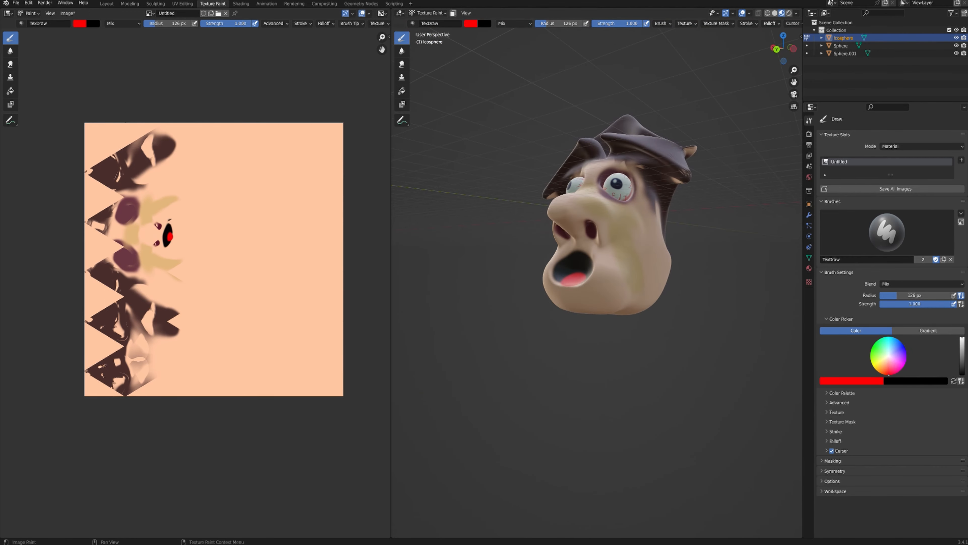
# Step: Switch to the Layout workspace and show the model in Material Preview shading
pyautogui.click(107, 3)
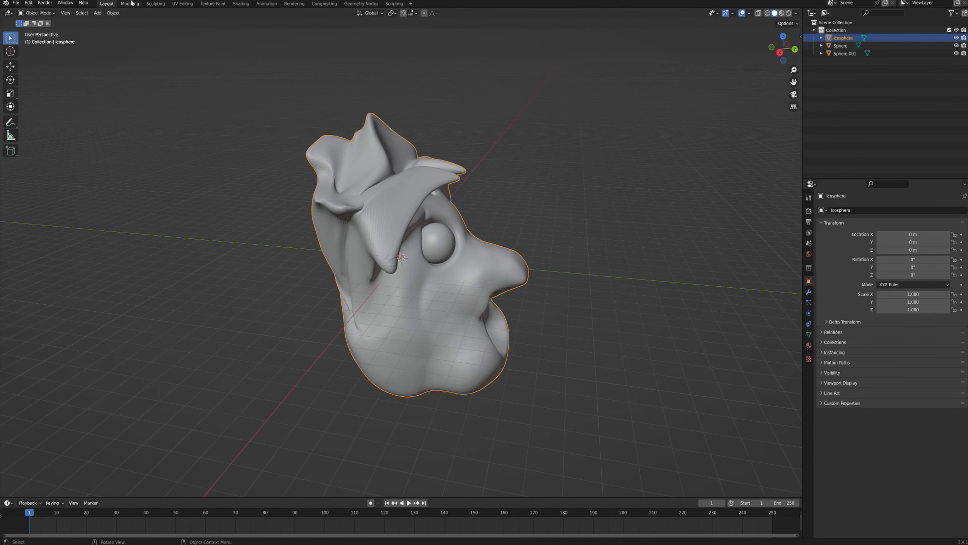
pyautogui.moveTo(572, 158); pyautogui.dragTo(431, 164, button='middle')
pyautogui.click(782, 13)
pyautogui.moveTo(600, 231); pyautogui.dragTo(606, 231, button='middle')
# Step: Add a cube mesh and move it along the Y axis to about 8.46 m, in front of the face
pyautogui.click(100, 16)
pyautogui.click(100, 16)
pyautogui.click(98, 15)
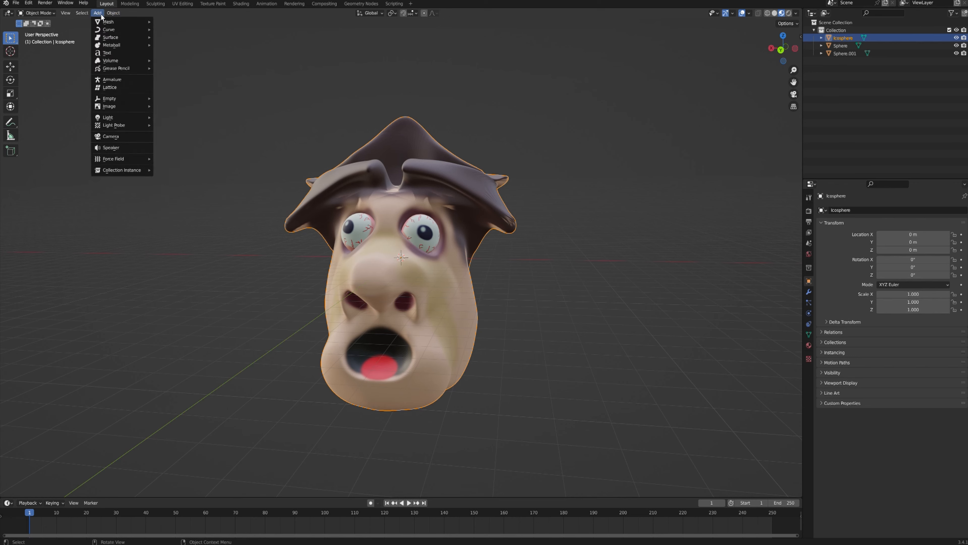
pyautogui.click(98, 15)
pyautogui.hotkey('shift', 'a')
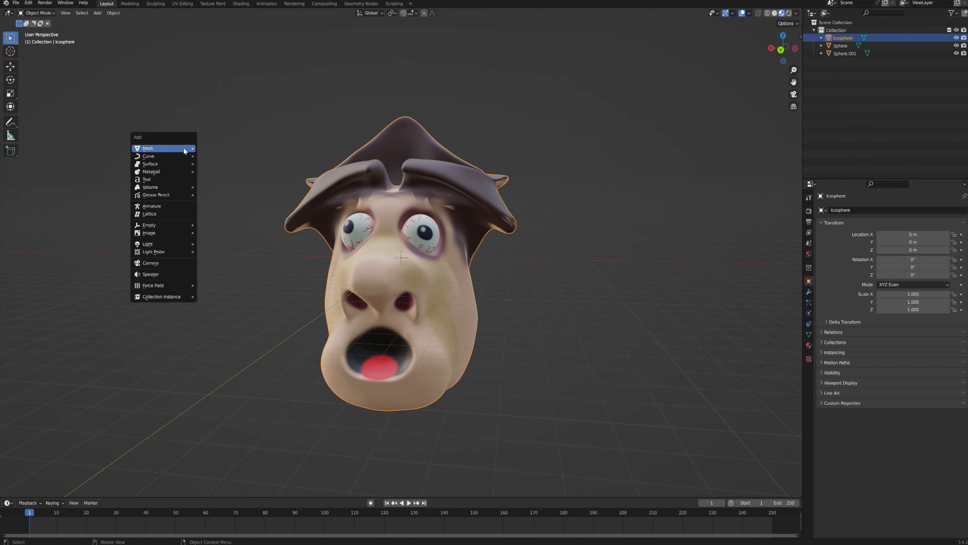
pyautogui.moveTo(183, 148)
pyautogui.click(239, 156)
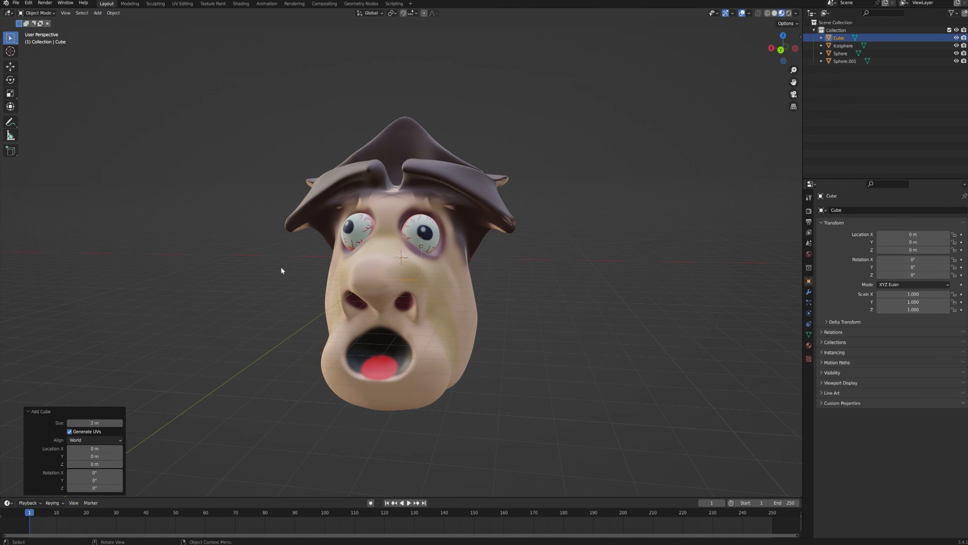
pyautogui.moveTo(281, 267); pyautogui.dragTo(322, 301, button='middle')
pyautogui.press('g')
pyautogui.press('y')
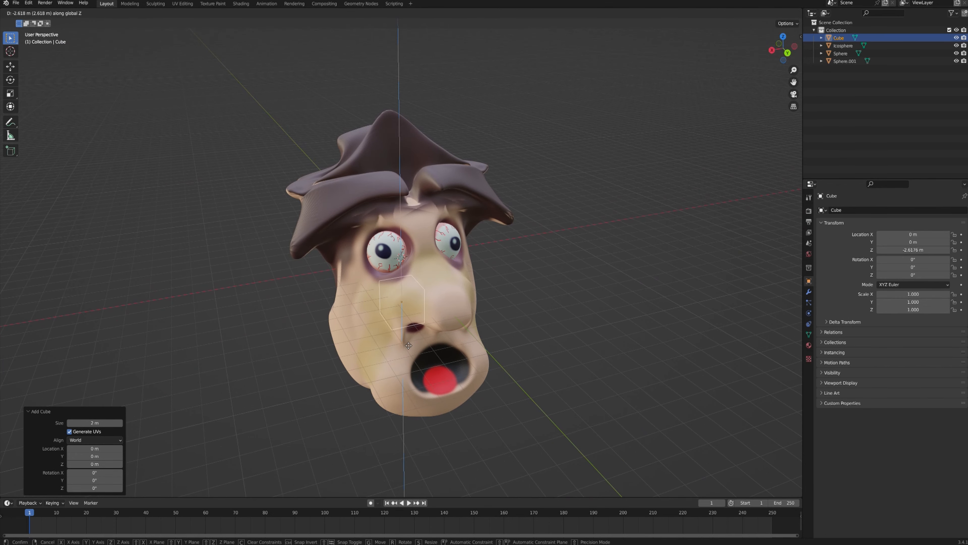
pyautogui.click(422, 356)
# Step: In Edit Mode, move one end face of the cube along Y to flatten the cube into a thin slab
pyautogui.moveTo(423, 357); pyautogui.dragTo(548, 301, button='middle')
pyautogui.press('Tab')
pyautogui.click(569, 298)
pyautogui.press('g')
pyautogui.press('y')
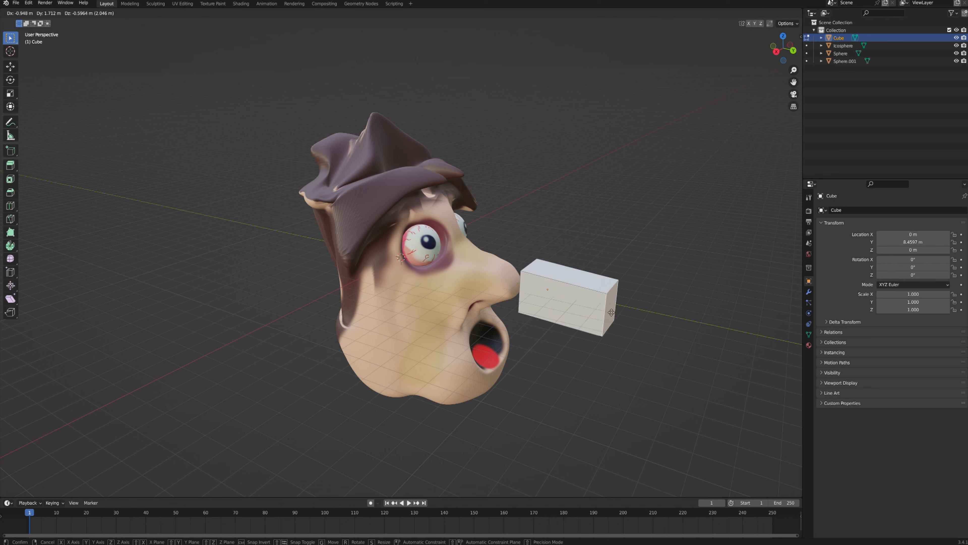
pyautogui.click(535, 300)
pyautogui.moveTo(606, 311); pyautogui.dragTo(510, 298, button='middle')
# Step: Lengthen the slab vertically by moving its lower face down along Z
pyautogui.press('Tab')
pyautogui.press('Tab')
pyautogui.click(402, 243)
pyautogui.press('g')
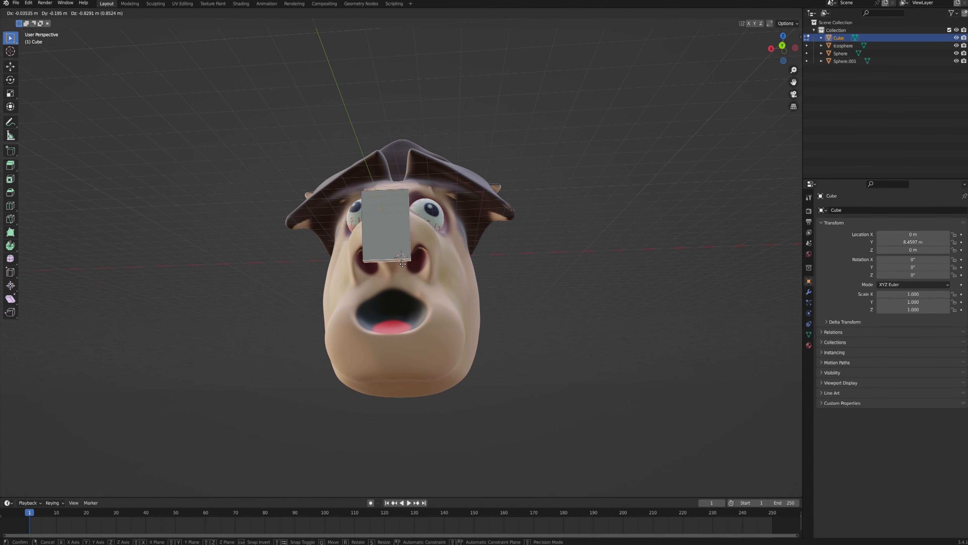
pyautogui.press('z')
pyautogui.click(390, 261)
pyautogui.moveTo(389, 261); pyautogui.dragTo(658, 301, button='middle')
# Step: Return to Object Mode, scale the slab to 0.595 and move it to the mouth opening
pyautogui.press('Tab')
pyautogui.press('s')
pyautogui.click(618, 291)
pyautogui.press('g')
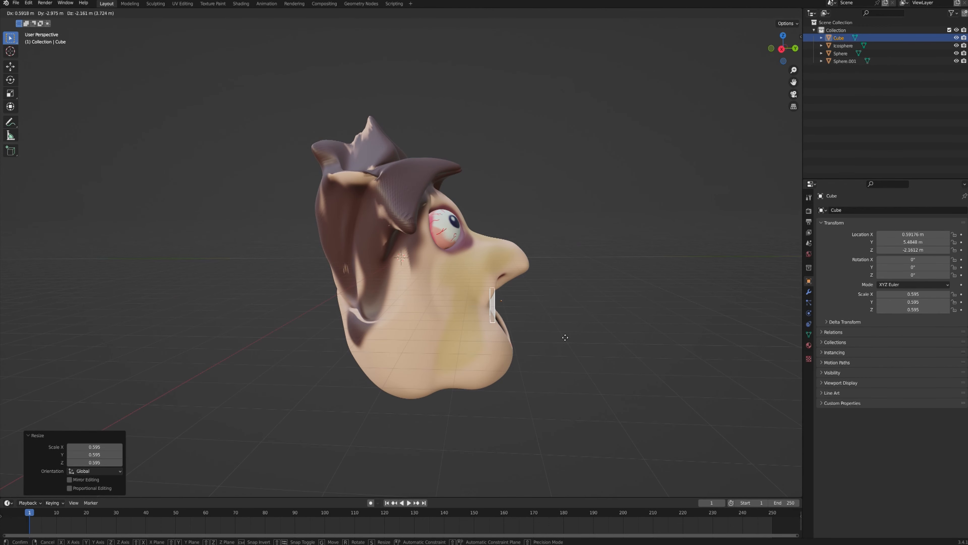
pyautogui.click(564, 336)
pyautogui.moveTo(564, 336); pyautogui.dragTo(410, 280, button='middle')
# Step: Shrink the slab to a scale of about 0.276 and position it as a tooth inside the mouth
pyautogui.scroll(2, 410, 279)
pyautogui.press('s')
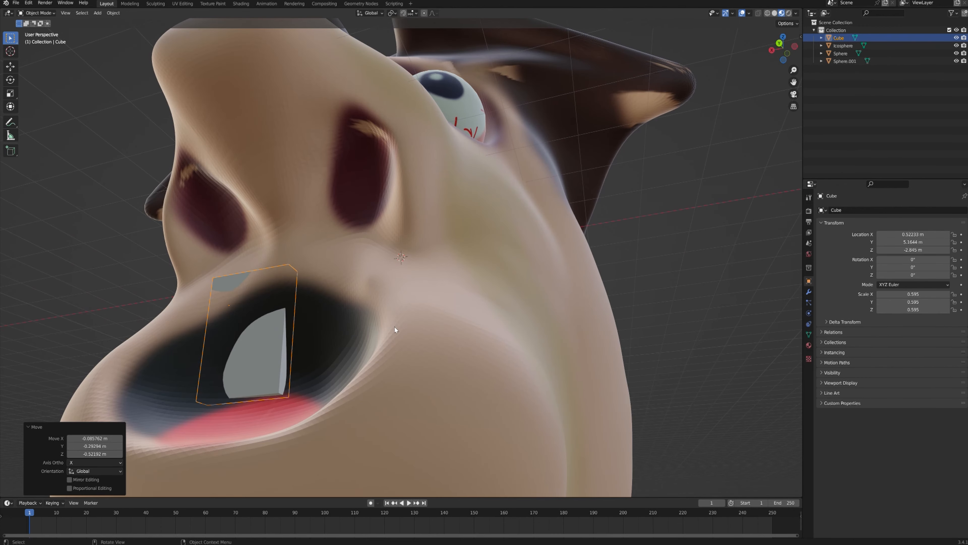
pyautogui.click(333, 319)
pyautogui.press('g')
pyautogui.click(364, 320)
pyautogui.scroll(-2, 364, 320)
pyautogui.moveTo(364, 320); pyautogui.dragTo(425, 290, button='middle')
# Step: Rotate the tooth block in the side view so that it follows the slope of the mouth opening
pyautogui.scroll(-3, 603, 319)
pyautogui.click(604, 319)
pyautogui.scroll(1, 446, 343)
pyautogui.scroll(3, 598, 354)
pyautogui.click(413, 328)
pyautogui.press('r')
pyautogui.click(571, 323)
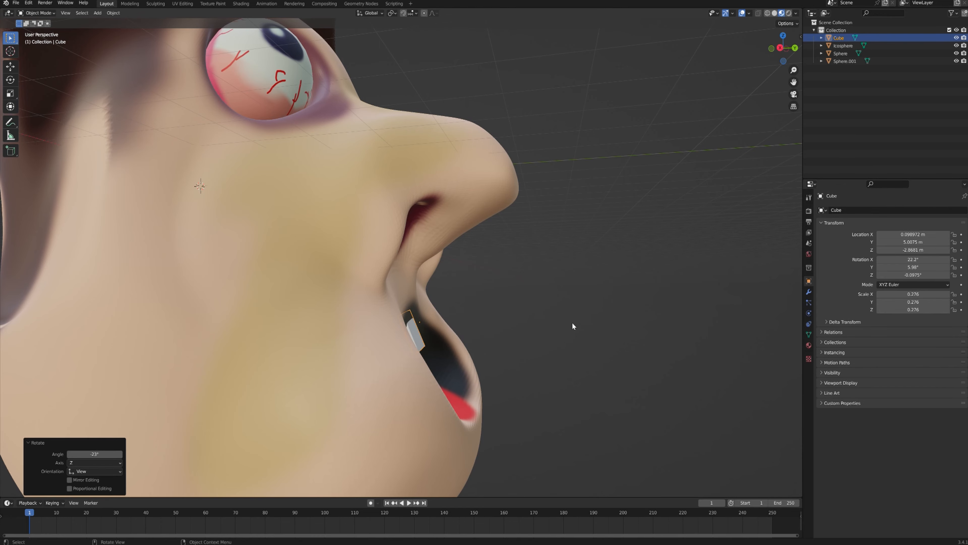
# Step: Enlarge the tooth block to a scale of 0.381 and shift it against the upper part of the mouth
pyautogui.press('g')
pyautogui.click(589, 323)
pyautogui.press('s')
pyautogui.click(655, 350)
pyautogui.press('g')
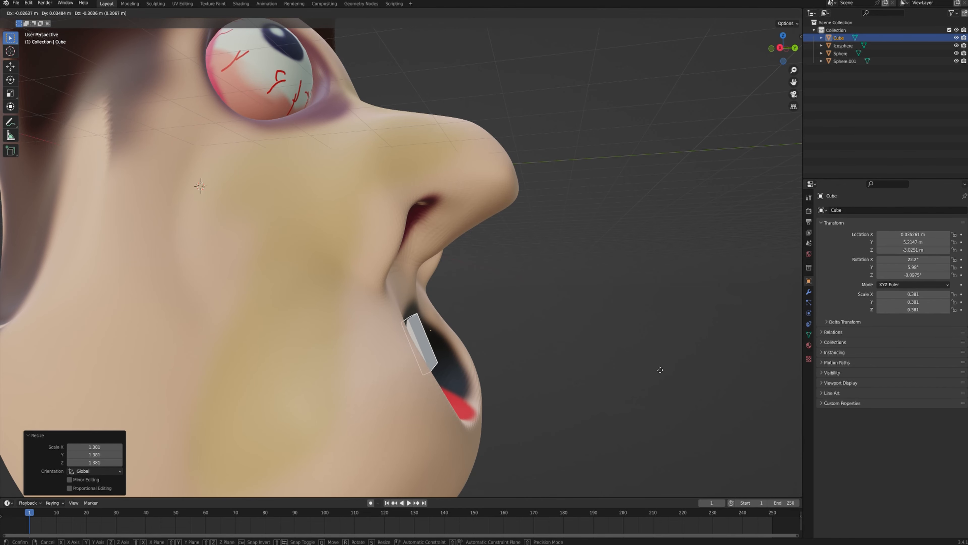
pyautogui.click(656, 363)
pyautogui.moveTo(656, 363); pyautogui.dragTo(637, 367, button='middle')
pyautogui.scroll(-4, 606, 371)
pyautogui.click(582, 348)
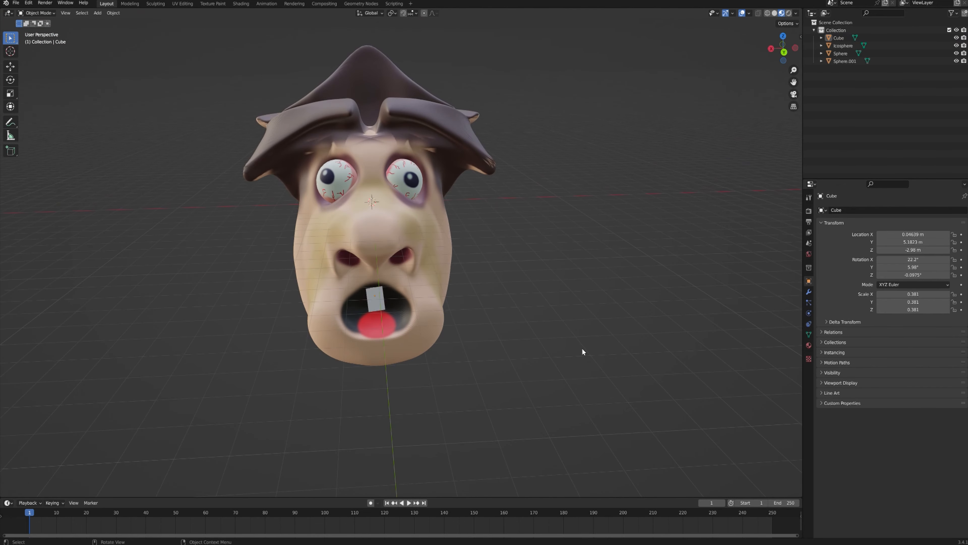
# Step: Select the tooth block and move it up and forward to hang centred from the upper edge of the mouth
pyautogui.scroll(4, 395, 303)
pyautogui.click(330, 336)
pyautogui.moveTo(329, 338); pyautogui.dragTo(495, 264, button='middle')
pyautogui.scroll(3, 520, 339)
pyautogui.press('g')
pyautogui.click(507, 251)
pyautogui.scroll(-3, 522, 270)
pyautogui.press('g')
pyautogui.click(326, 276)
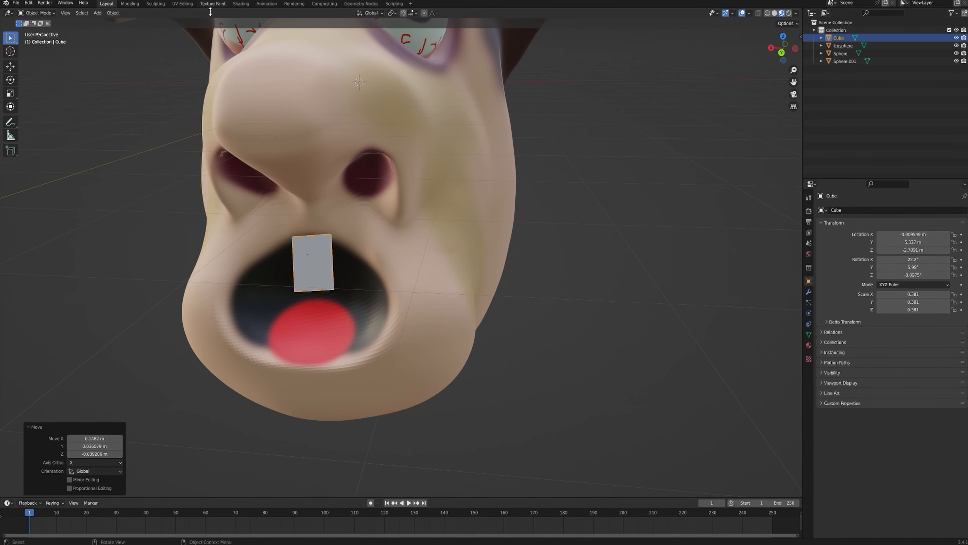
# Step: Switch to the Texture Paint workspace and darken the red brush colour for the lips
pyautogui.click(184, 3)
pyautogui.click(156, 3)
pyautogui.click(213, 3)
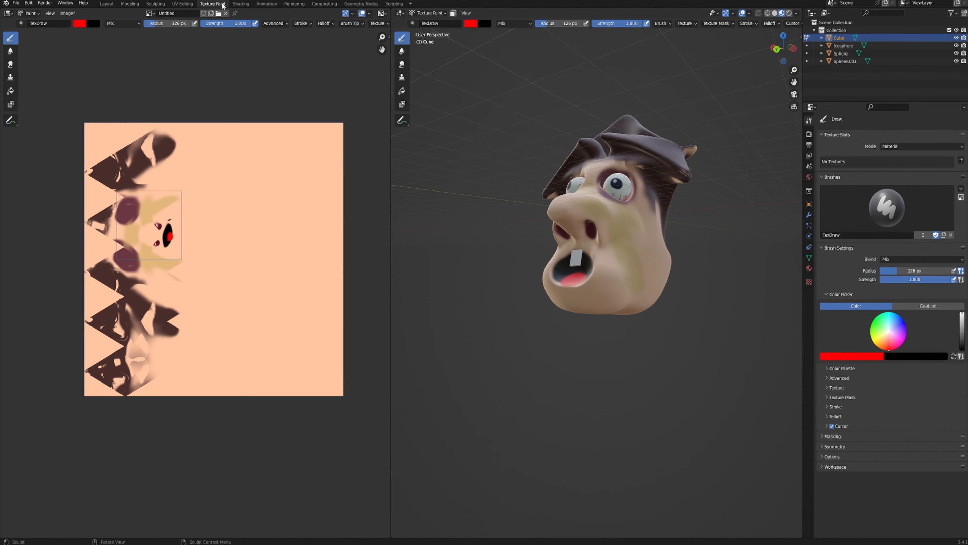
pyautogui.scroll(1, 281, 186)
pyautogui.scroll(2, 575, 233)
pyautogui.moveTo(575, 233); pyautogui.dragTo(631, 274, button='middle')
pyautogui.scroll(4, 633, 276)
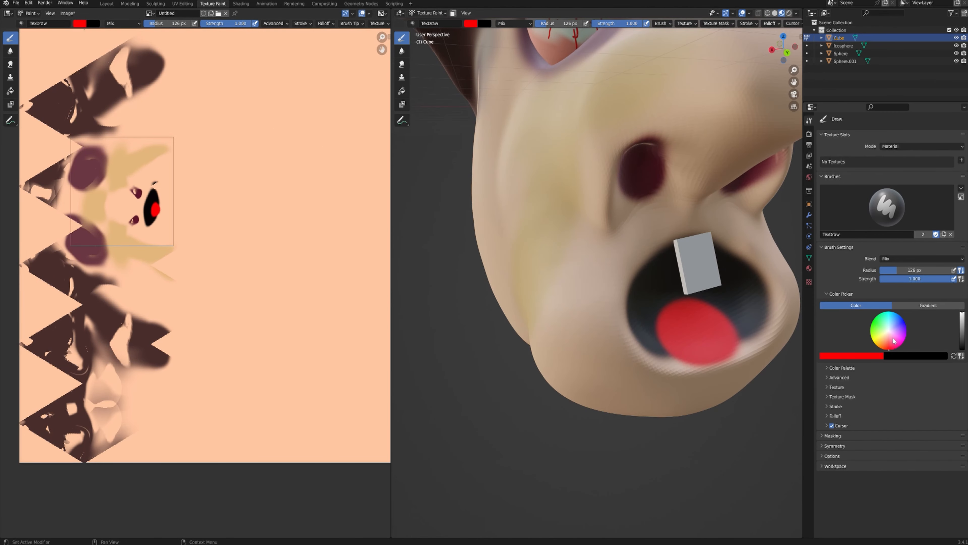
pyautogui.moveTo(647, 307); pyautogui.dragTo(610, 303, button='middle')
pyautogui.moveTo(962, 321)
pyautogui.mouseDown()
pyautogui.moveTo(962, 338)
pyautogui.moveTo(961, 326)
pyautogui.mouseUp()
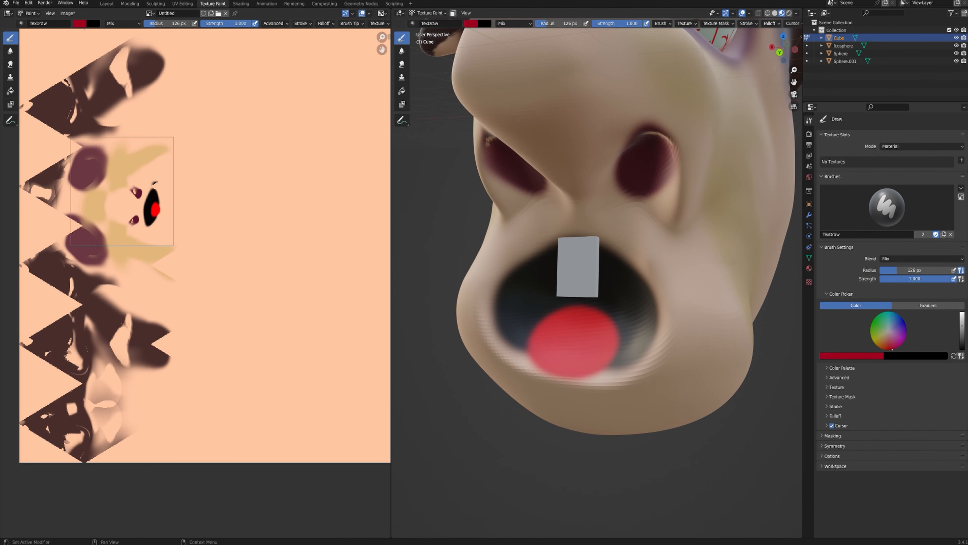
# Step: Try painting around the mouth in dark magenta with the tooth block as the active object
pyautogui.scroll(3, 631, 287)
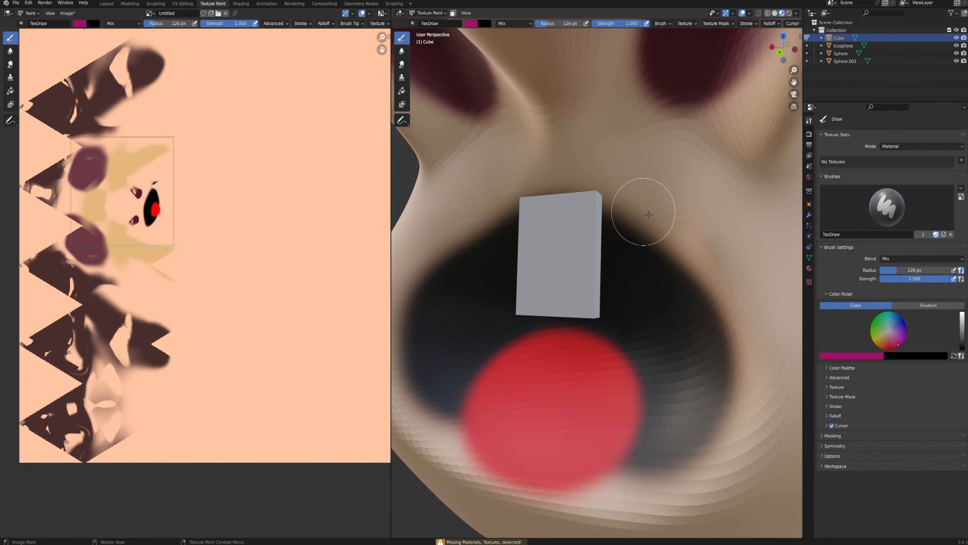
pyautogui.scroll(-5, 668, 204)
pyautogui.press('Tab')
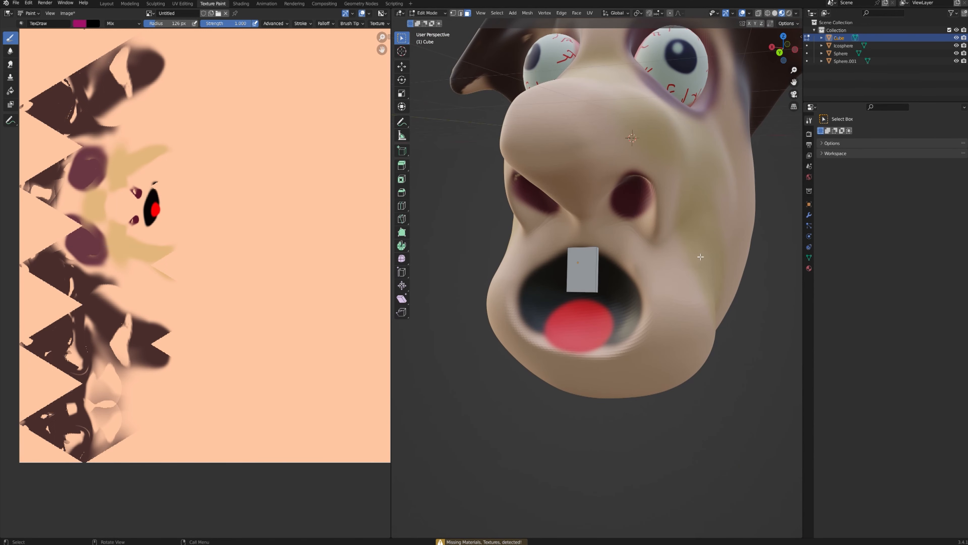
pyautogui.press('Tab')
# Step: Make the head the active object in the Shading workspace and return to Texture Paint
pyautogui.click(240, 4)
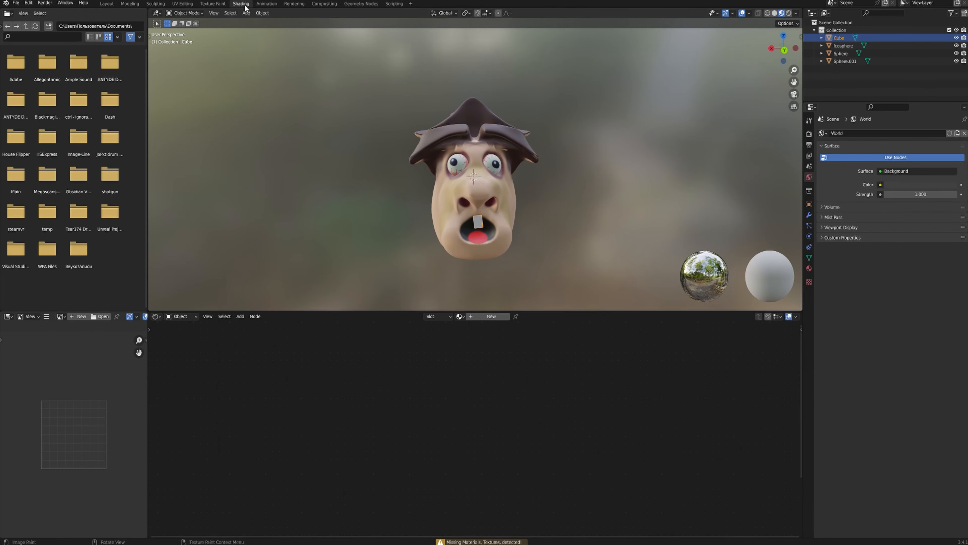
pyautogui.click(496, 197)
pyautogui.click(217, 5)
# Step: Paint dark magenta lips all the way around the mouth opening and fill in their outline
pyautogui.scroll(5, 597, 232)
pyautogui.moveTo(686, 276)
pyautogui.mouseDown()
pyautogui.moveTo(640, 223)
pyautogui.moveTo(568, 212)
pyautogui.moveTo(692, 303)
pyautogui.moveTo(691, 352)
pyautogui.moveTo(649, 411)
pyautogui.moveTo(537, 422)
pyautogui.mouseUp()
pyautogui.scroll(-8, 588, 389)
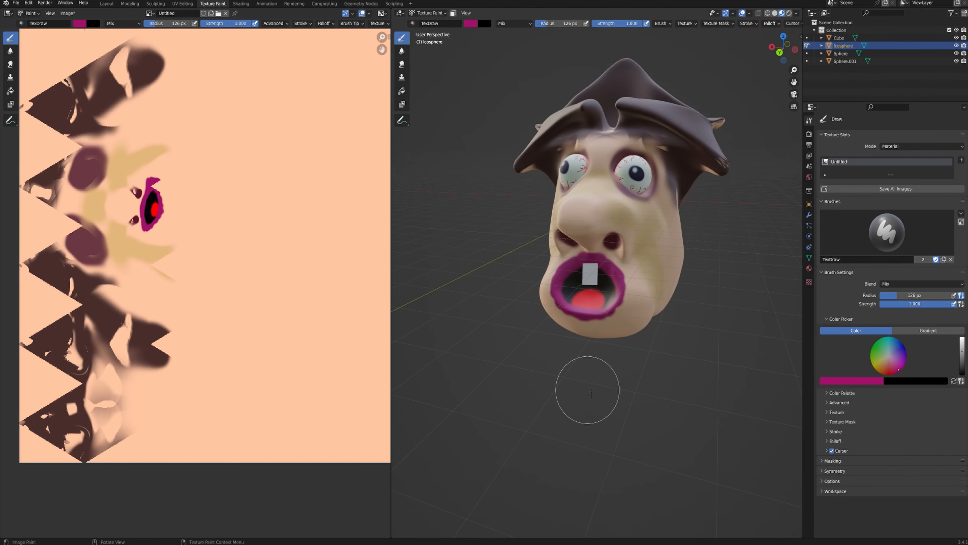
pyautogui.moveTo(588, 389)
pyautogui.mouseDown(button='middle')
pyautogui.moveTo(659, 351)
pyautogui.moveTo(667, 305)
pyautogui.moveTo(623, 270)
pyautogui.mouseUp(button='middle')
pyautogui.scroll(5, 623, 270)
pyautogui.moveTo(623, 270); pyautogui.dragTo(610, 393)
pyautogui.scroll(-6, 609, 393)
pyautogui.moveTo(610, 393); pyautogui.dragTo(627, 309, button='middle')
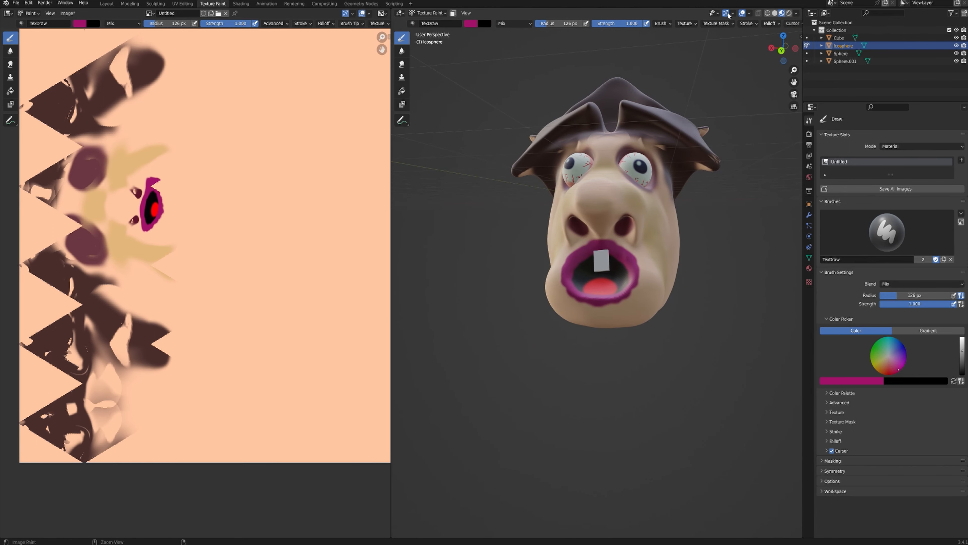
# Step: Widen the 3D viewport by shrinking the outliner and properties area beside it
pyautogui.click(750, 14)
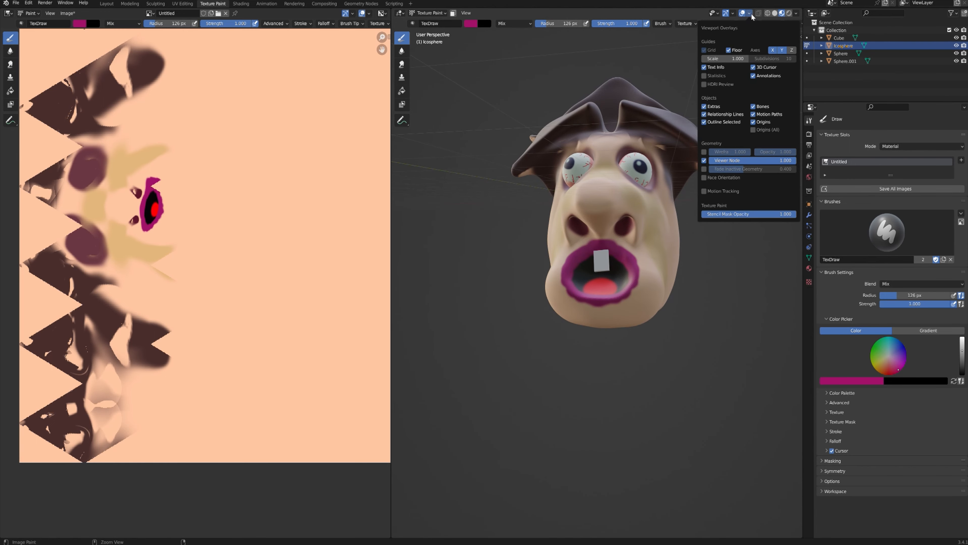
pyautogui.moveTo(803, 13); pyautogui.dragTo(929, 14)
pyautogui.scroll(3, 683, 342)
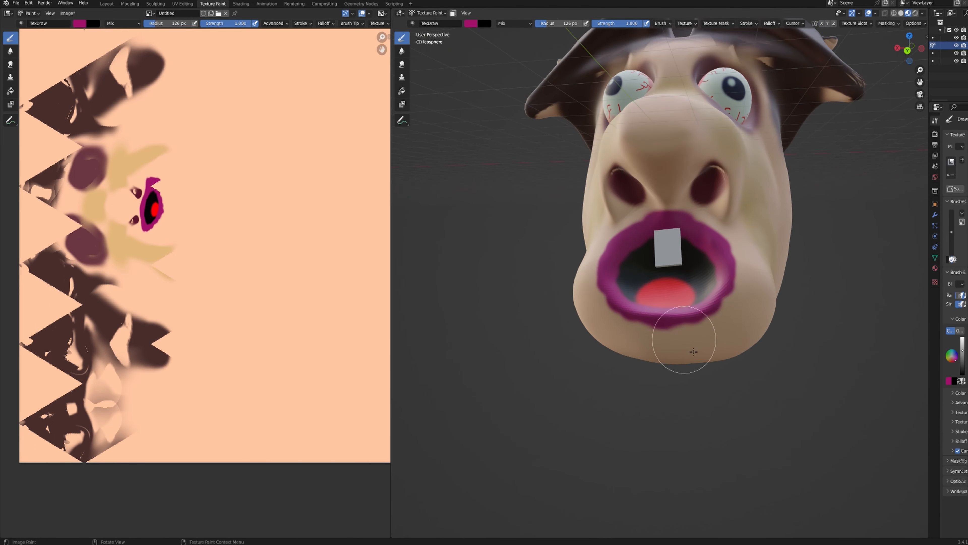
# Step: Try painting a wide magenta streak from the corner of the mouth down over the chin, and undo it
pyautogui.moveTo(683, 341); pyautogui.dragTo(718, 219, button='middle')
pyautogui.moveTo(714, 184); pyautogui.dragTo(720, 220, button='middle')
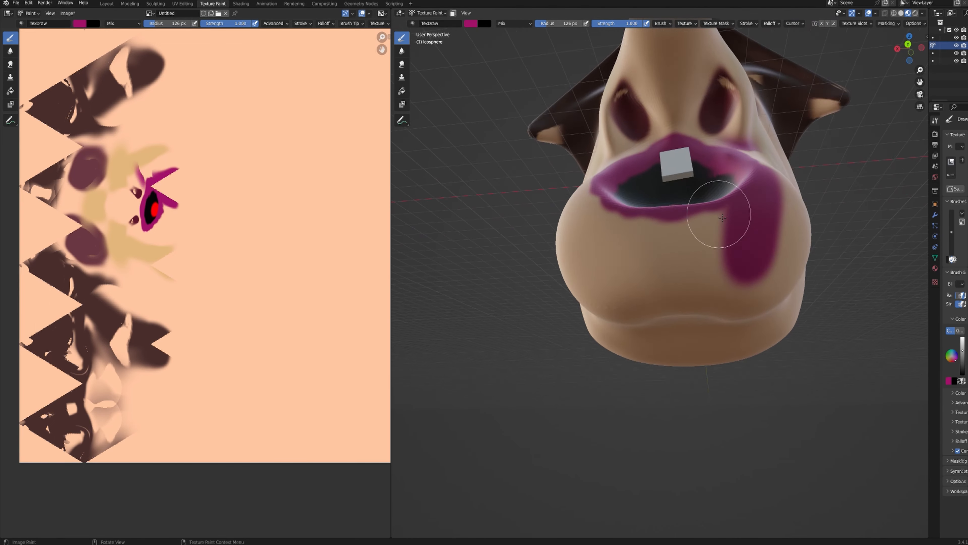
pyautogui.scroll(3, 726, 233)
pyautogui.moveTo(795, 147); pyautogui.dragTo(718, 239, button='middle')
pyautogui.hotkey('ctrl', 'z')
# Step: Paint a narrow magenta drip running from the lower lip down onto the chin
pyautogui.moveTo(713, 331); pyautogui.dragTo(709, 352)
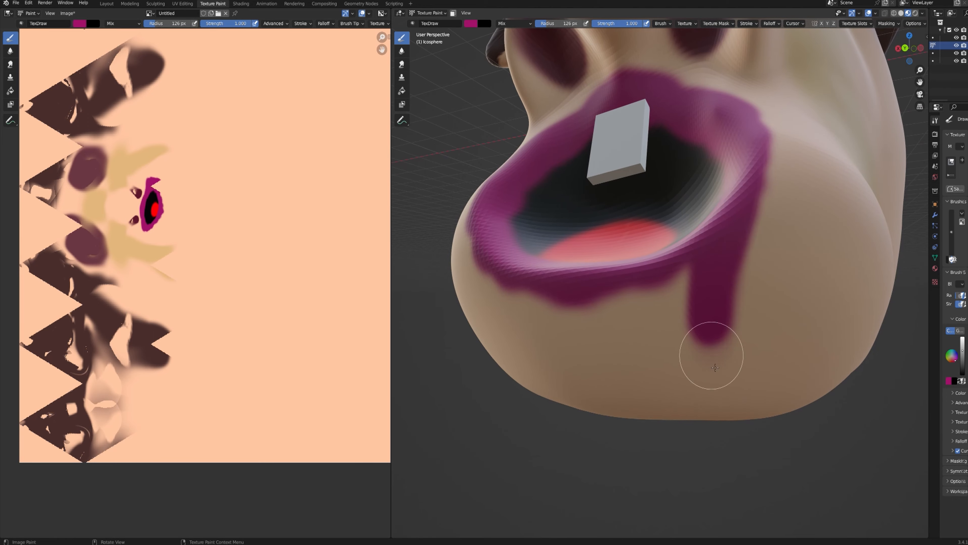
pyautogui.scroll(-4, 709, 353)
pyautogui.moveTo(709, 353); pyautogui.dragTo(712, 251, button='middle')
pyautogui.scroll(2, 712, 251)
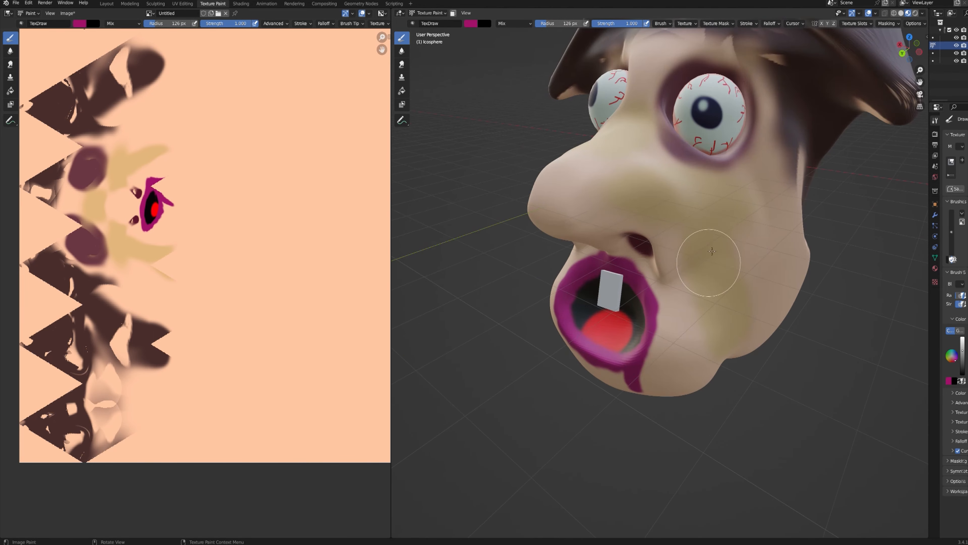
pyautogui.moveTo(707, 163); pyautogui.dragTo(745, 178, button='middle')
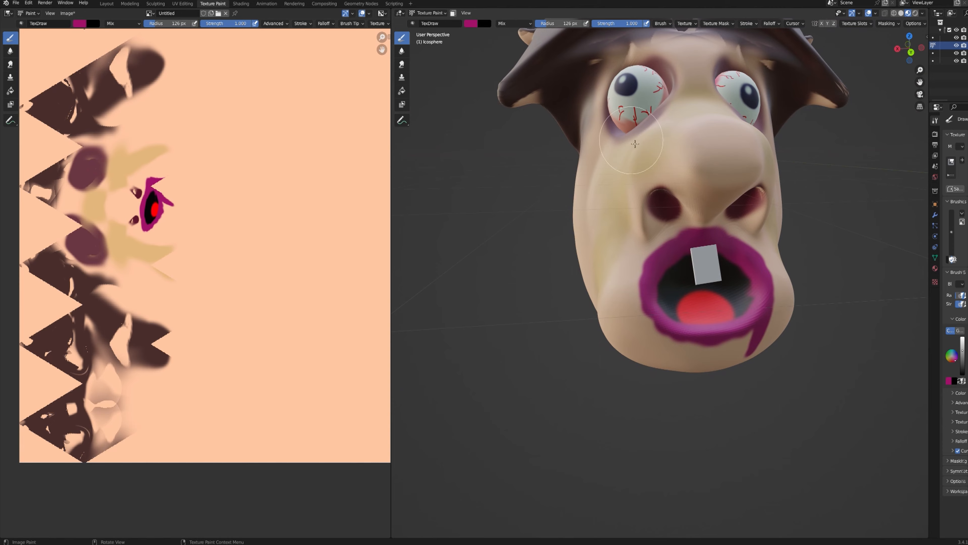
pyautogui.moveTo(634, 143); pyautogui.dragTo(611, 194)
# Step: Paint a large magenta patch over the top and back of the hair
pyautogui.scroll(-5, 653, 218)
pyautogui.scroll(2, 679, 153)
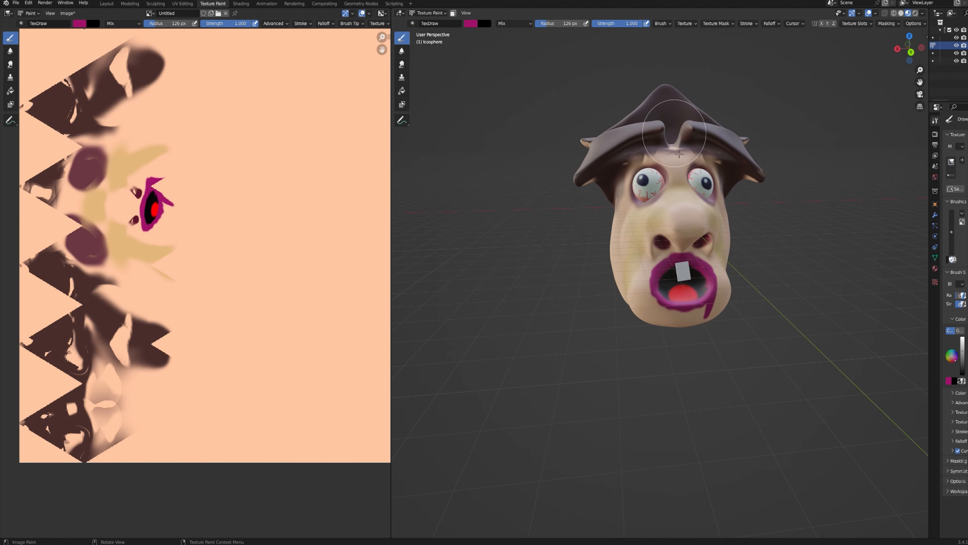
pyautogui.moveTo(650, 128); pyautogui.dragTo(728, 193, button='middle')
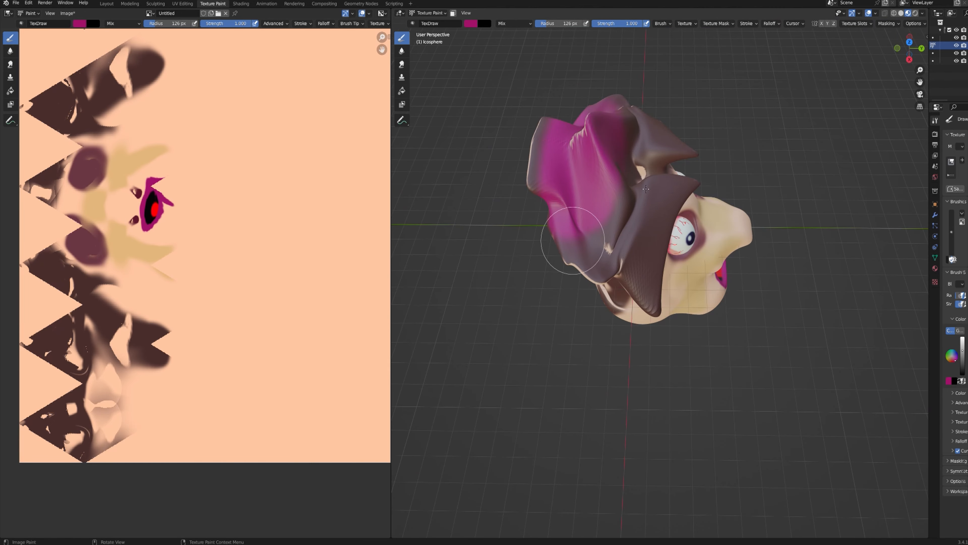
pyautogui.moveTo(646, 189); pyautogui.dragTo(655, 82, button='middle')
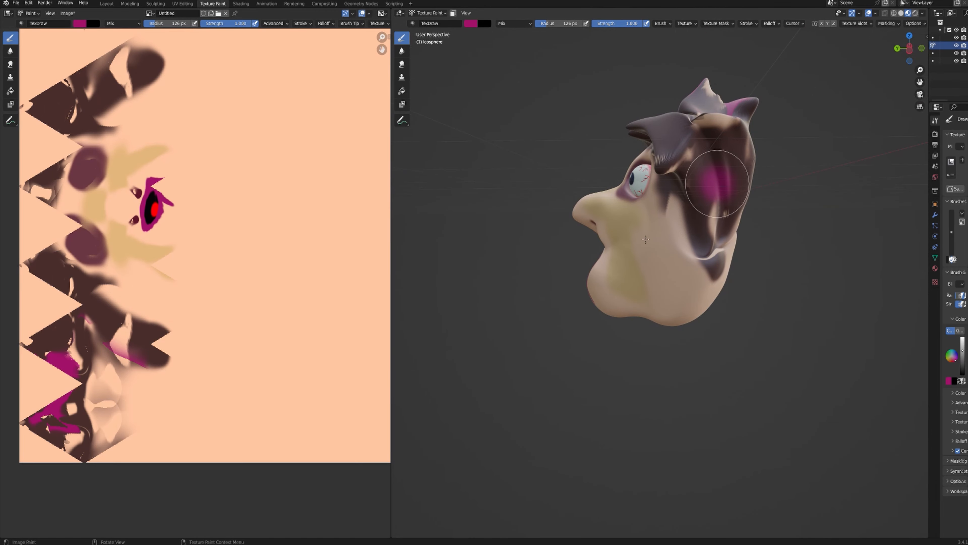
# Step: Try magenta strokes on the hair and jaw at the side of the head, and undo them
pyautogui.moveTo(718, 184); pyautogui.dragTo(645, 239)
pyautogui.scroll(-2, 683, 232)
pyautogui.hotkey('ctrl', 'z')
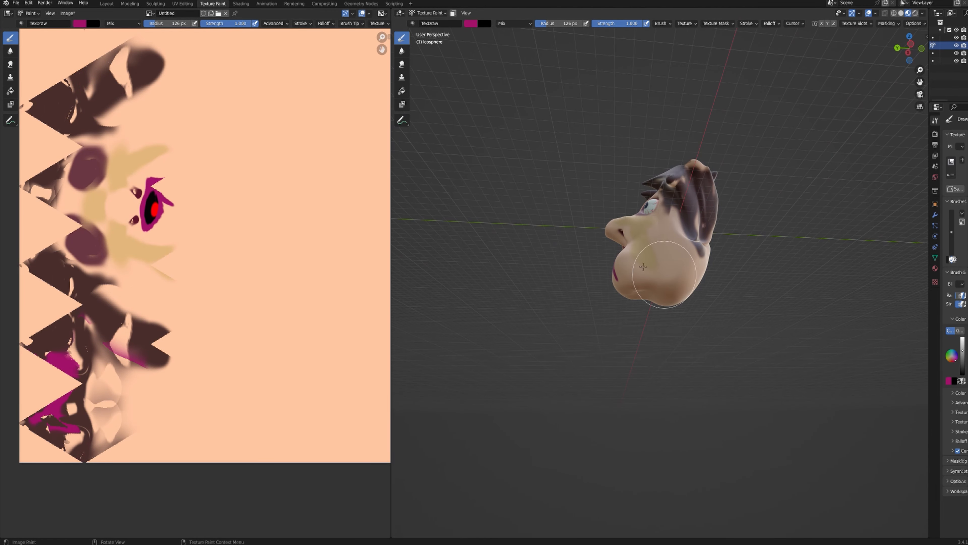
pyautogui.moveTo(682, 283); pyautogui.dragTo(620, 261)
pyautogui.moveTo(620, 261)
pyautogui.mouseDown(button='middle')
pyautogui.moveTo(717, 290)
pyautogui.moveTo(697, 286)
pyautogui.mouseUp(button='middle')
pyautogui.hotkey('ctrl', 'z')
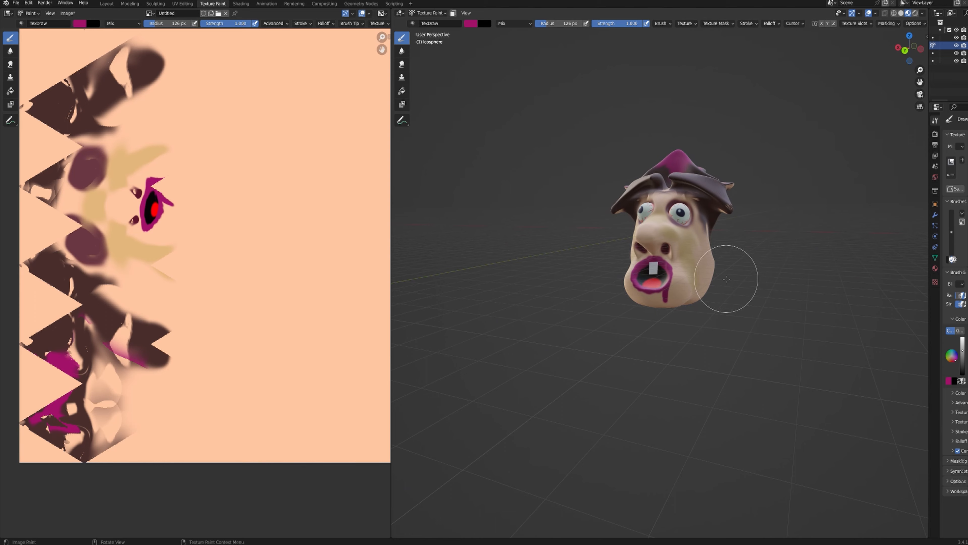
# Step: Paint magenta patches on the rear of the cheeks and jaw on both sides of the head
pyautogui.moveTo(704, 263); pyautogui.dragTo(724, 318)
pyautogui.moveTo(703, 289); pyautogui.dragTo(726, 283, button='middle')
pyautogui.scroll(4, 610, 305)
pyautogui.moveTo(496, 320); pyautogui.dragTo(575, 287, button='middle')
pyautogui.moveTo(615, 277); pyautogui.dragTo(623, 311)
pyautogui.moveTo(726, 229)
pyautogui.mouseDown(button='middle')
pyautogui.moveTo(620, 263)
pyautogui.moveTo(650, 260)
pyautogui.mouseUp(button='middle')
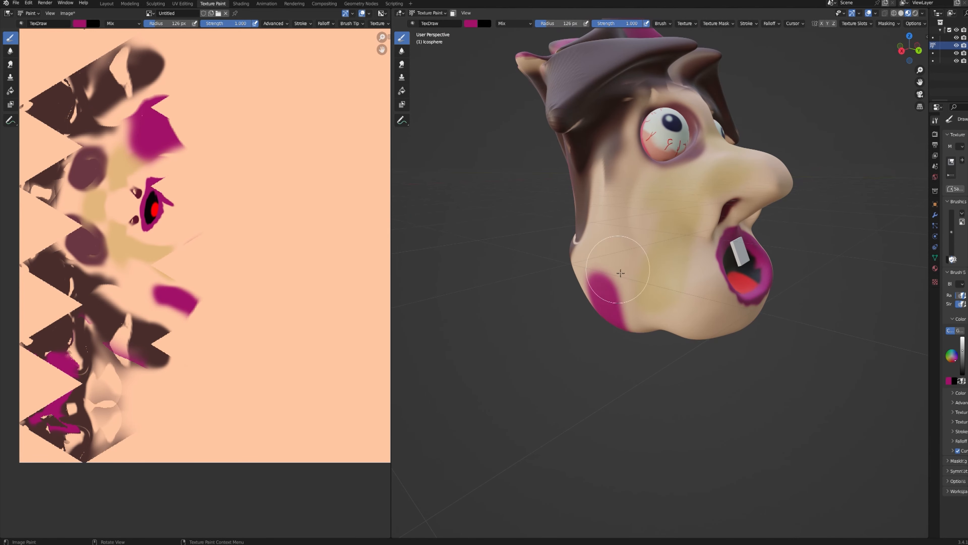
pyautogui.moveTo(618, 272)
pyautogui.mouseDown()
pyautogui.moveTo(628, 258)
pyautogui.moveTo(626, 293)
pyautogui.mouseUp()
pyautogui.moveTo(626, 293); pyautogui.dragTo(671, 282, button='middle')
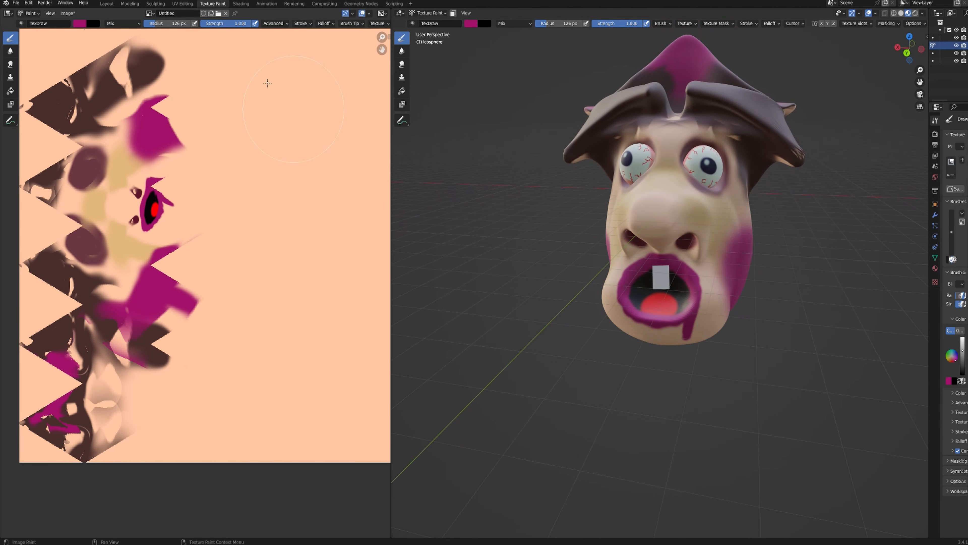
# Step: Switch to the Sculpting workspace and display the head with Material Preview shading
pyautogui.click(156, 4)
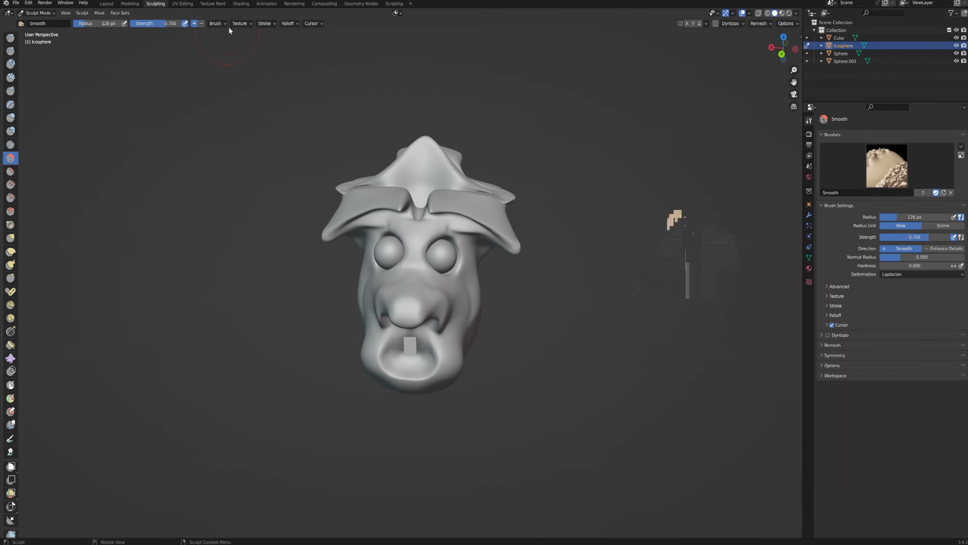
pyautogui.click(782, 13)
pyautogui.moveTo(524, 202)
pyautogui.mouseDown(button='middle')
pyautogui.moveTo(533, 179)
pyautogui.moveTo(494, 253)
pyautogui.moveTo(518, 255)
pyautogui.mouseUp(button='middle')
pyautogui.scroll(2, 533, 179)
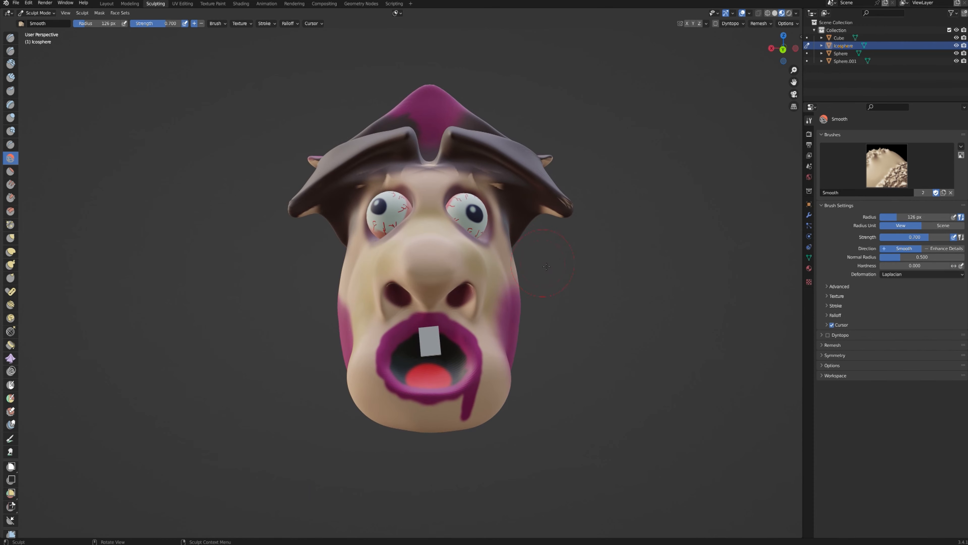